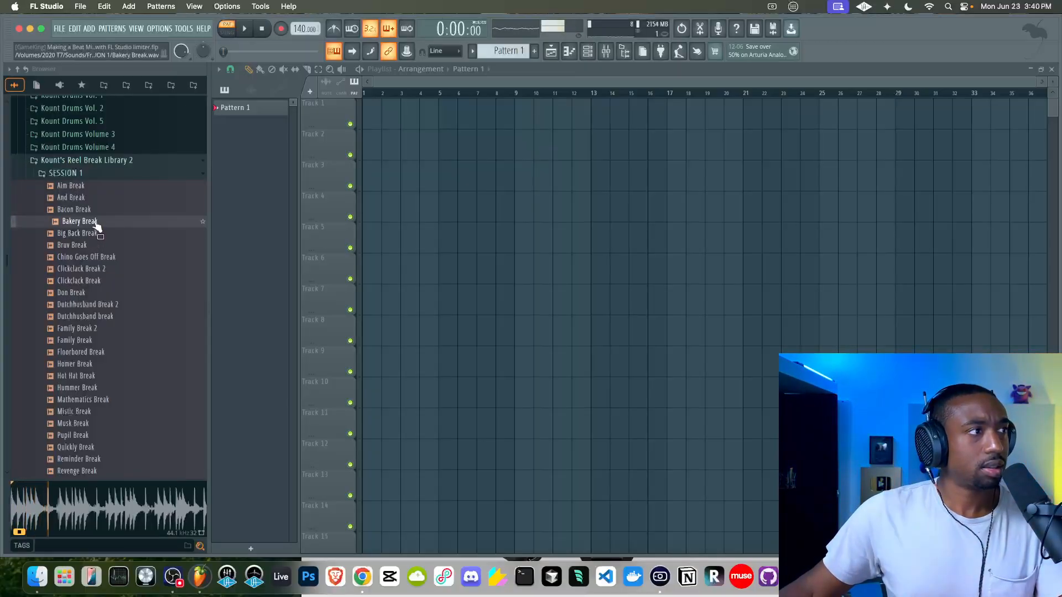
# Step: Place the Bakery Break sample at the start of Track 1 and set its time-stretching mode to Stretch
pyautogui.moveTo(98, 229); pyautogui.dragTo(406, 212)
pyautogui.doubleClick(414, 116)
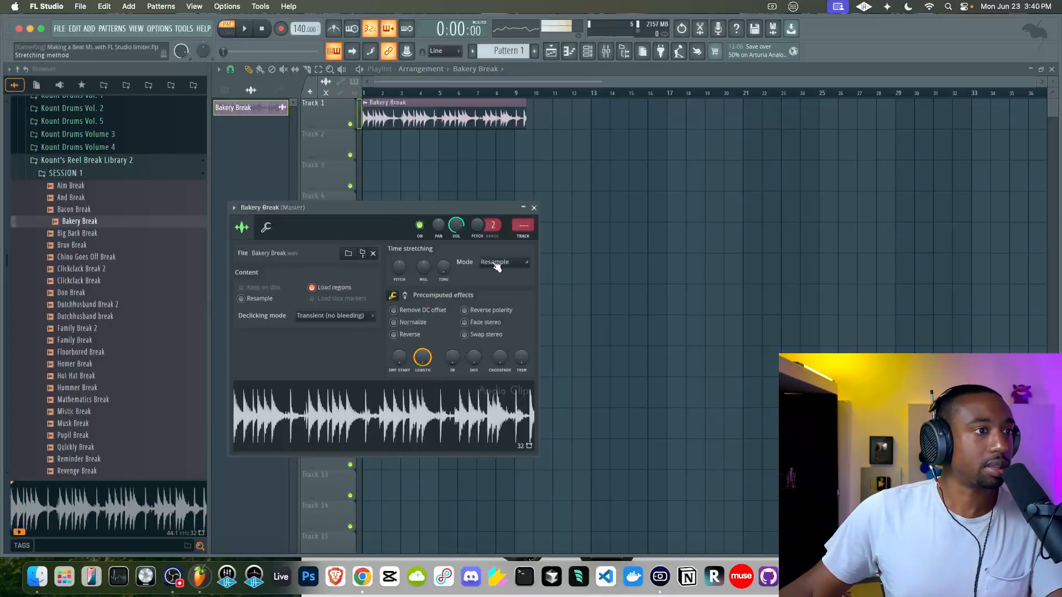
pyautogui.click(496, 263)
pyautogui.click(493, 293)
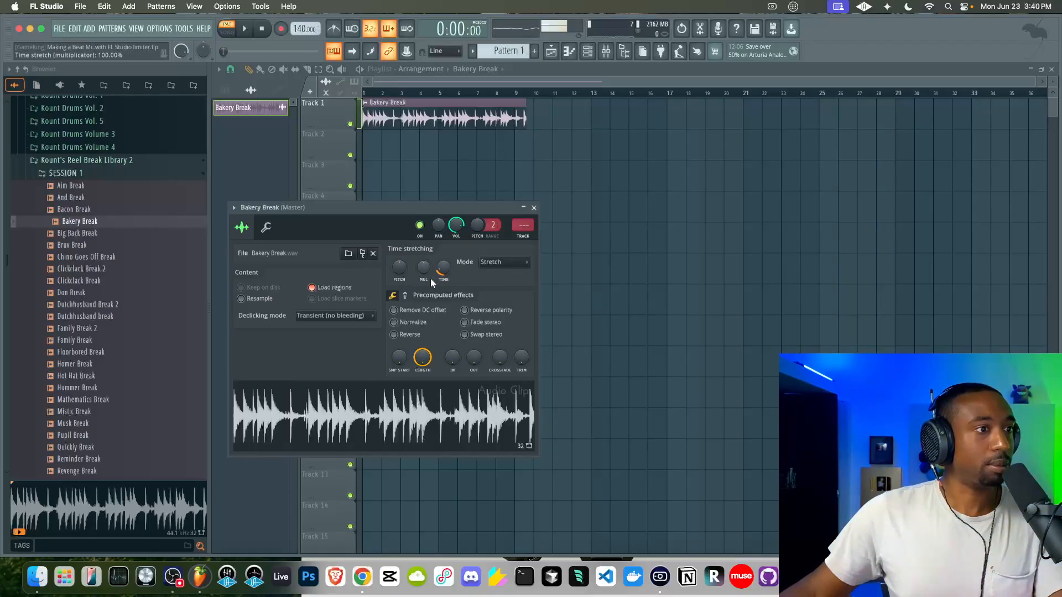
# Step: Adjust the Bakery Break clip's stretch time so it spans exactly eight bars, and lower its channel volume slightly
pyautogui.rightClick(445, 268)
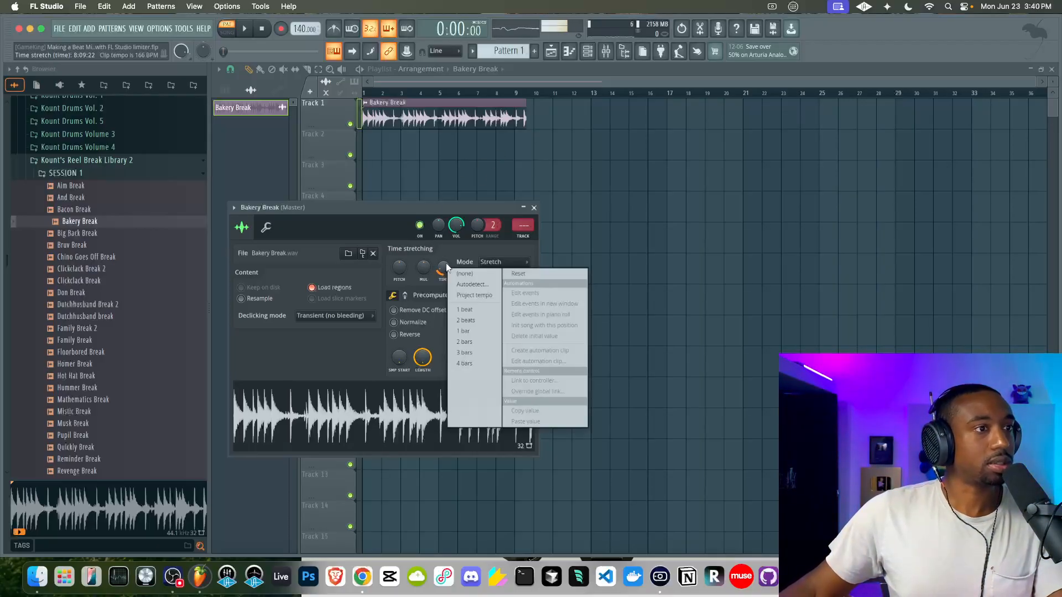
pyautogui.click(412, 234)
pyautogui.moveTo(443, 271); pyautogui.dragTo(443, 277)
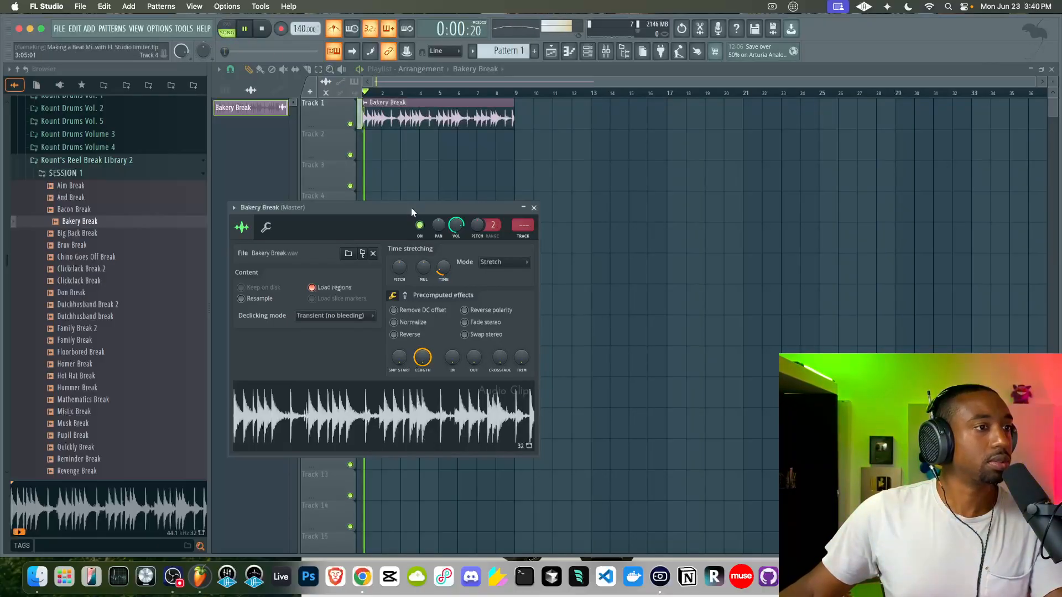
pyautogui.moveTo(456, 225); pyautogui.dragTo(456, 239)
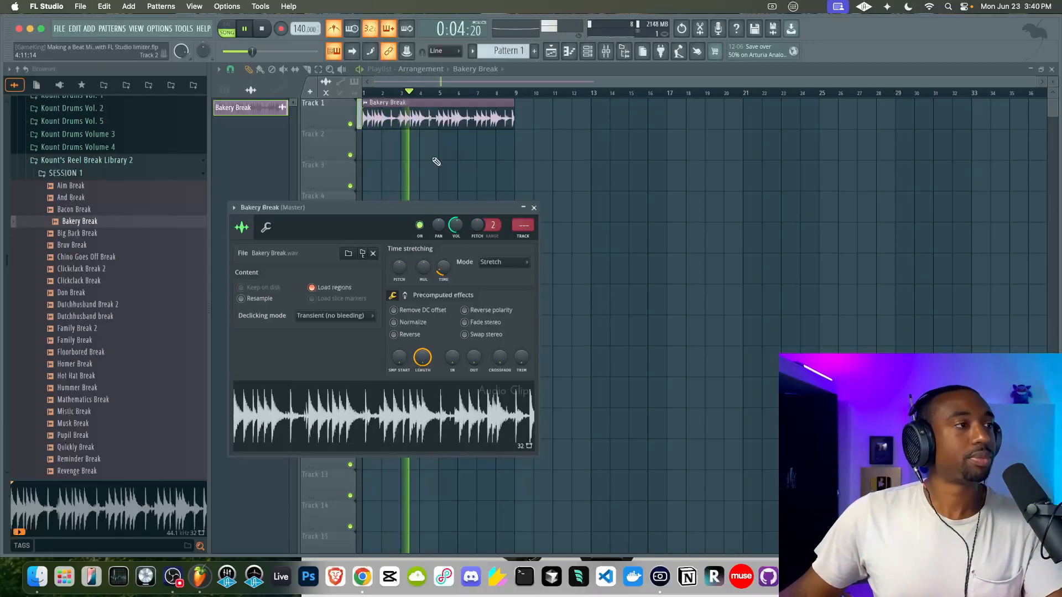
pyautogui.press('Escape')
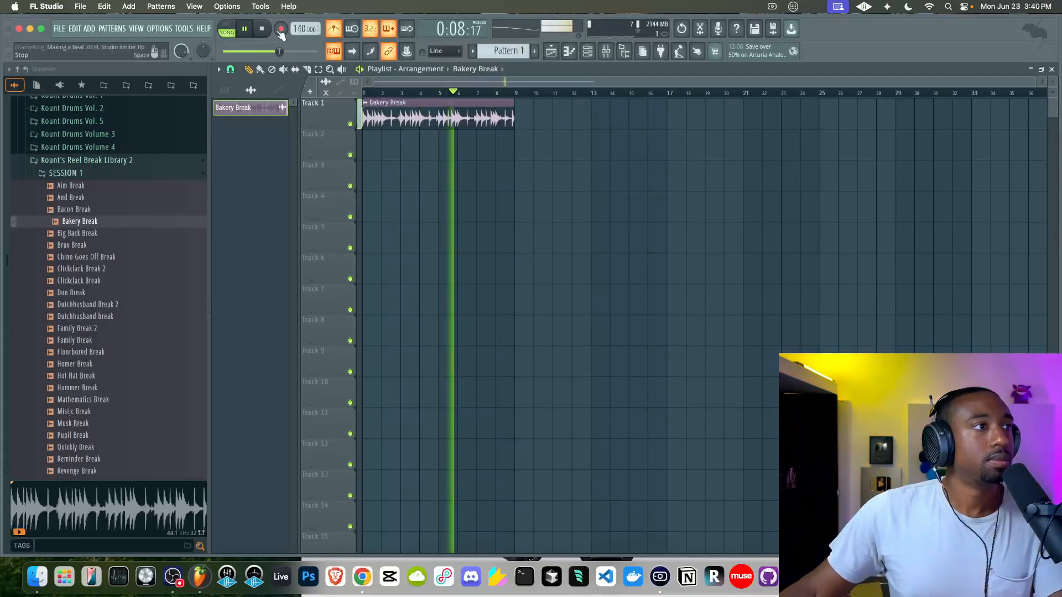
# Step: Stop playback and duplicate the Bakery Break clip three times in a row to fill 32 bars
pyautogui.press('space')
pyautogui.hotkey('ctrl', 'a')
pyautogui.scroll(-2, 484, 142)
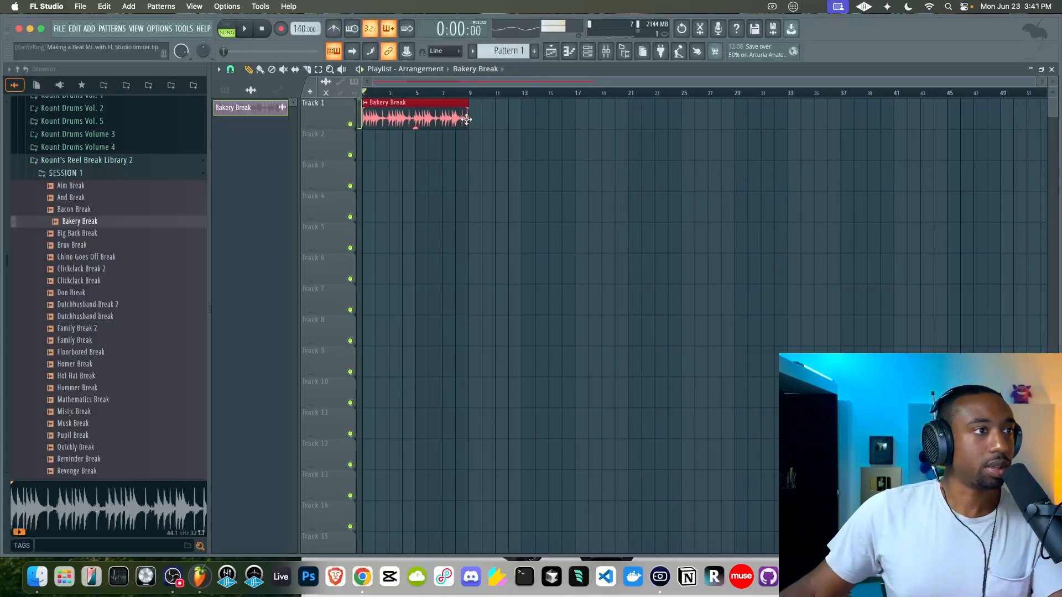
pyautogui.hotkey('ctrl', 'b')
pyautogui.hotkey('ctrl', 'b')
pyautogui.hotkey('ctrl', 'b')
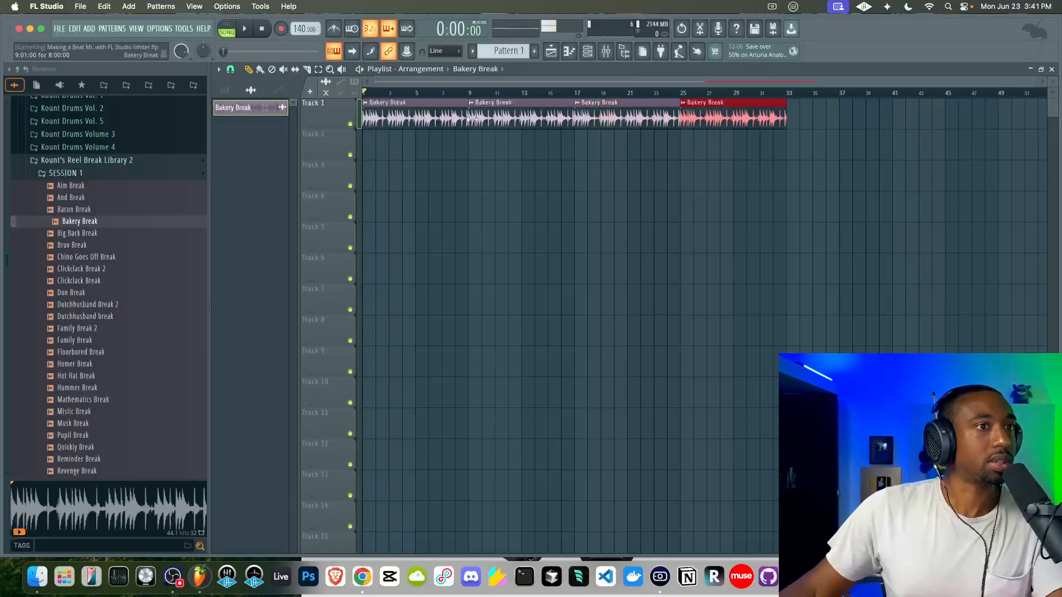
# Step: Rename the playlist track holding the Bakery Break clips as Rhythm
pyautogui.click(587, 50)
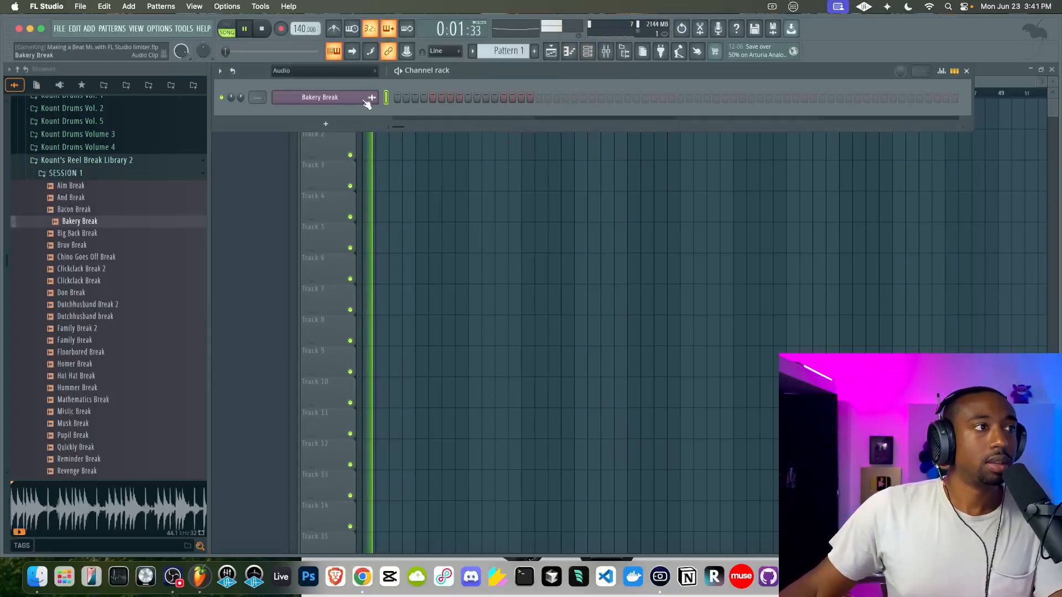
pyautogui.press('F6')
pyautogui.middleClick(318, 115)
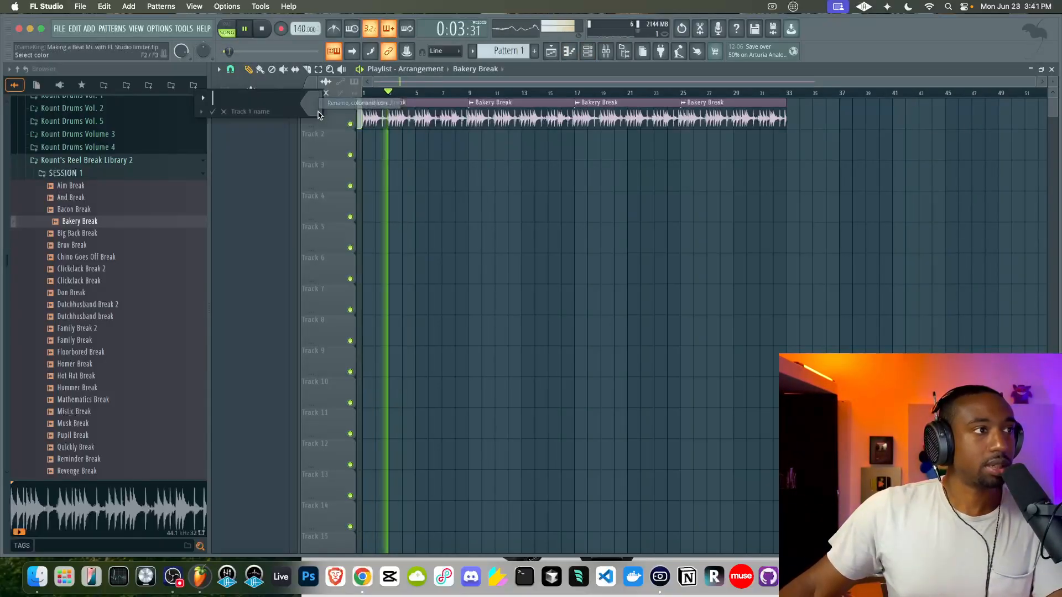
pyautogui.write('Rhythm')
pyautogui.press('Return')
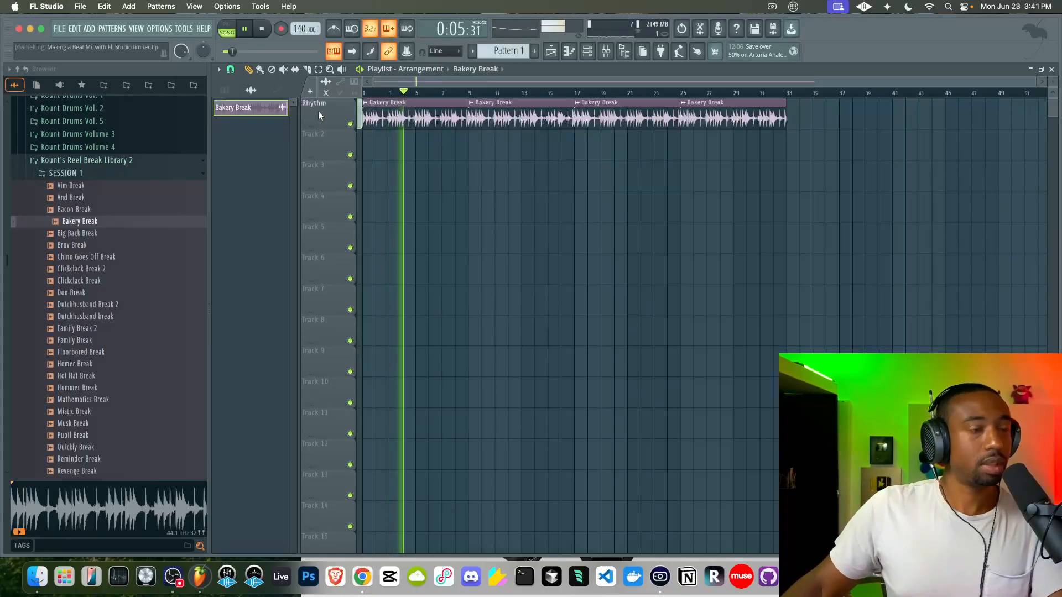
# Step: Move the Rhythm track with its clips down to the fourth playlist track
pyautogui.hotkey('alt', 'Down')
pyautogui.rightClick(319, 139)
pyautogui.press('d')
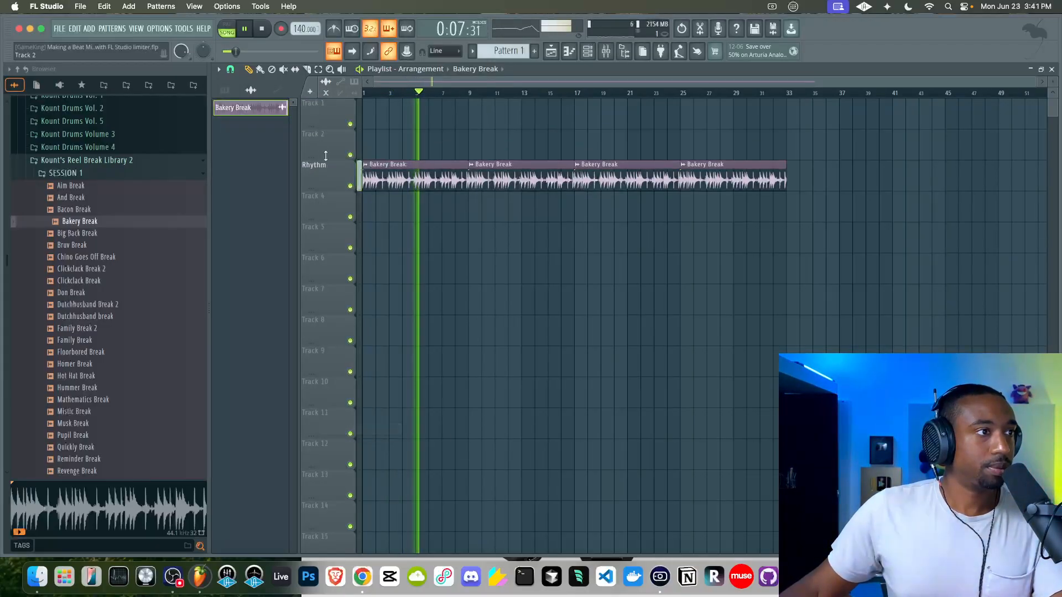
pyautogui.rightClick(323, 165)
pyautogui.press('d')
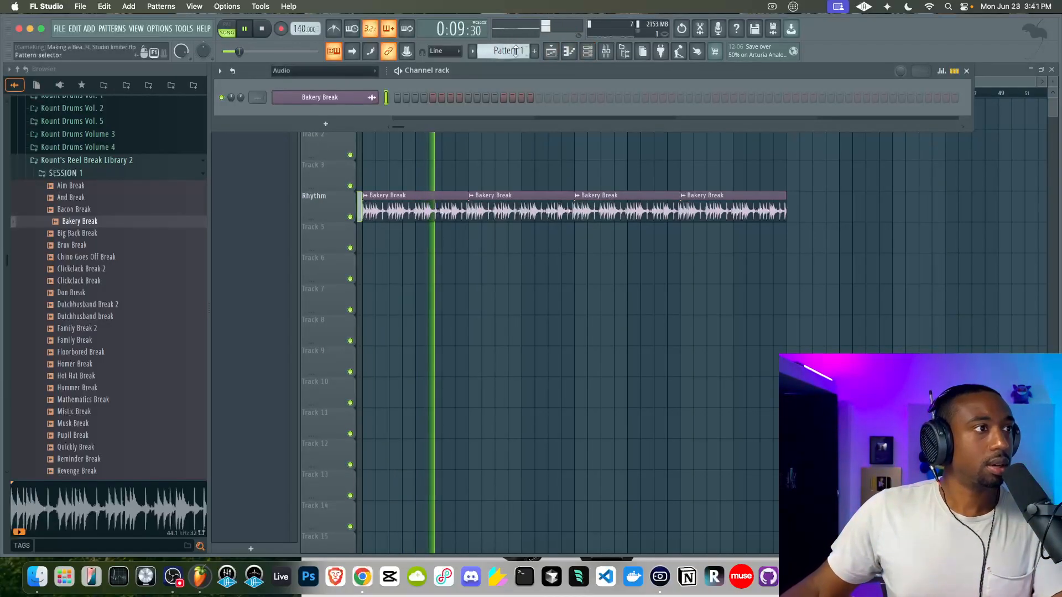
# Step: Rename playlist Track 2 as Harmony
pyautogui.rightClick(308, 121)
pyautogui.rightClick(311, 143)
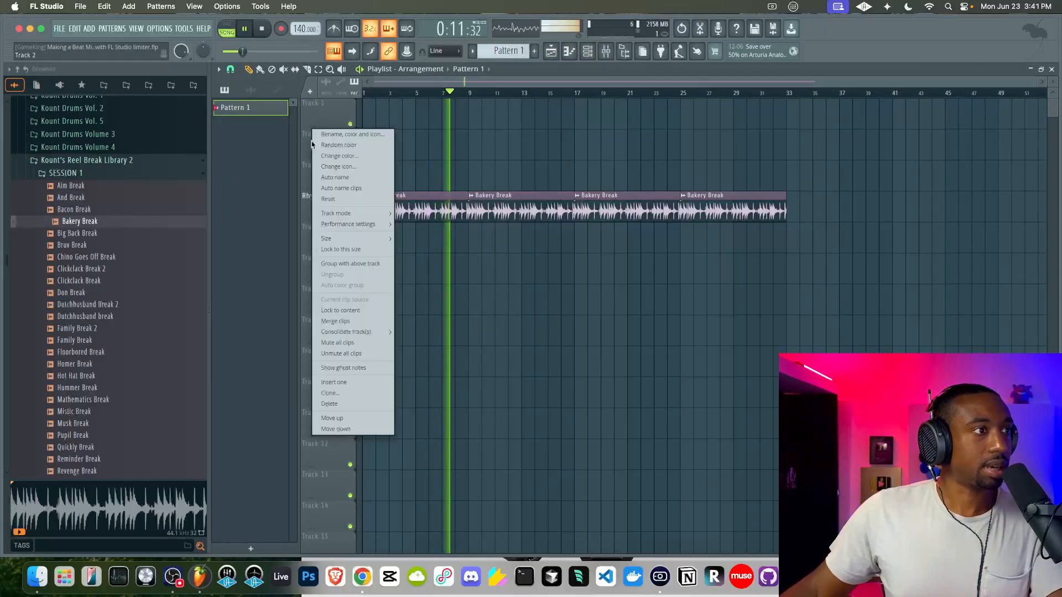
pyautogui.press('F2')
pyautogui.write('Harmony')
pyautogui.press('Return')
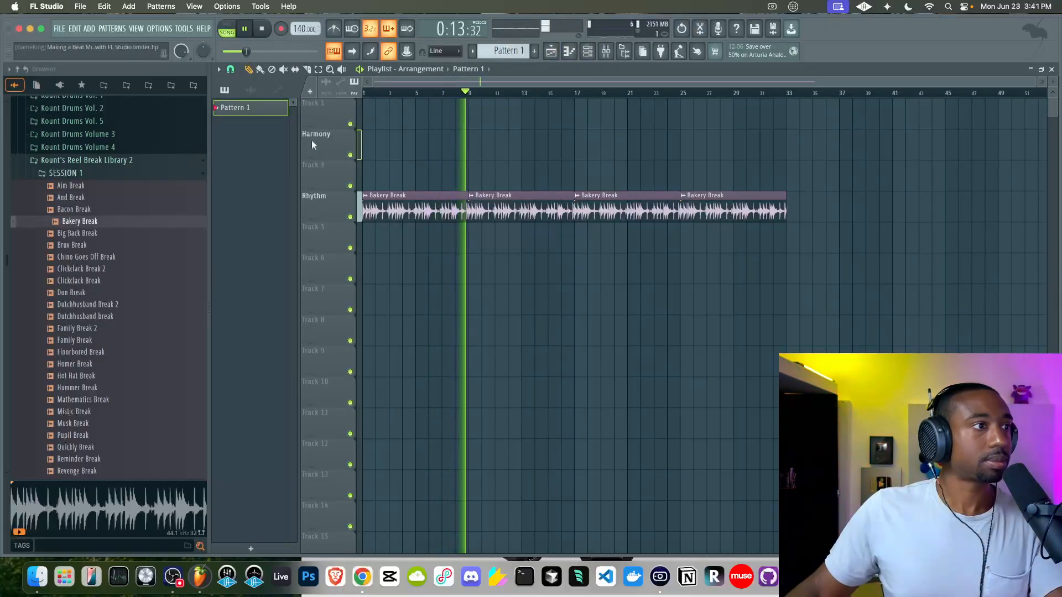
# Step: Rename playlist Track 3 as Contrast
pyautogui.rightClick(327, 161)
pyautogui.press('F2')
pyautogui.write('Contrast')
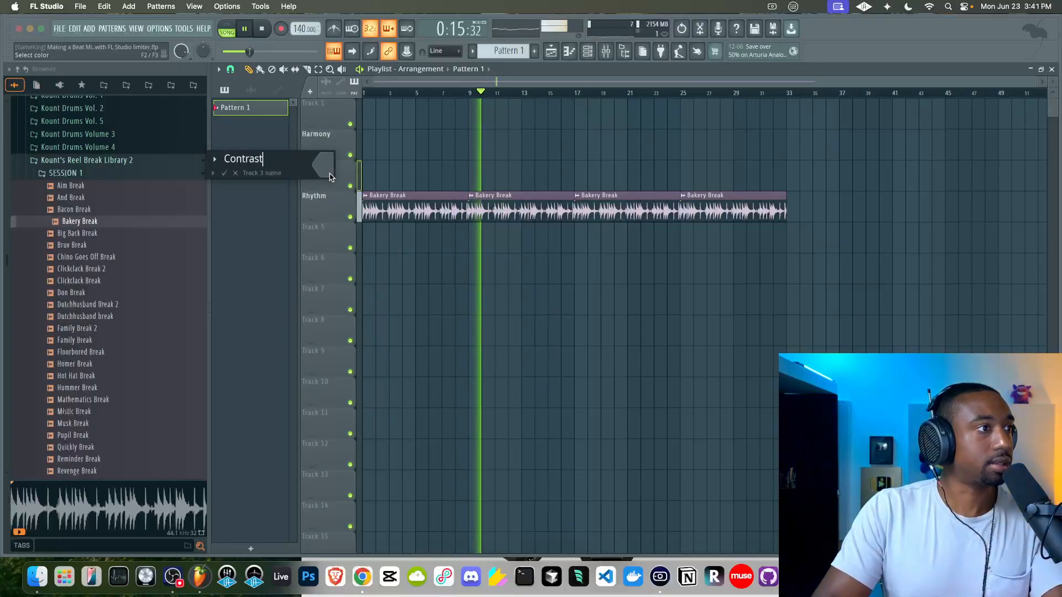
pyautogui.press('Return')
# Step: Rename playlist Track 1 as Topline
pyautogui.rightClick(330, 125)
pyautogui.press('F2')
pyautogui.write('Topline')
pyautogui.press('Return')
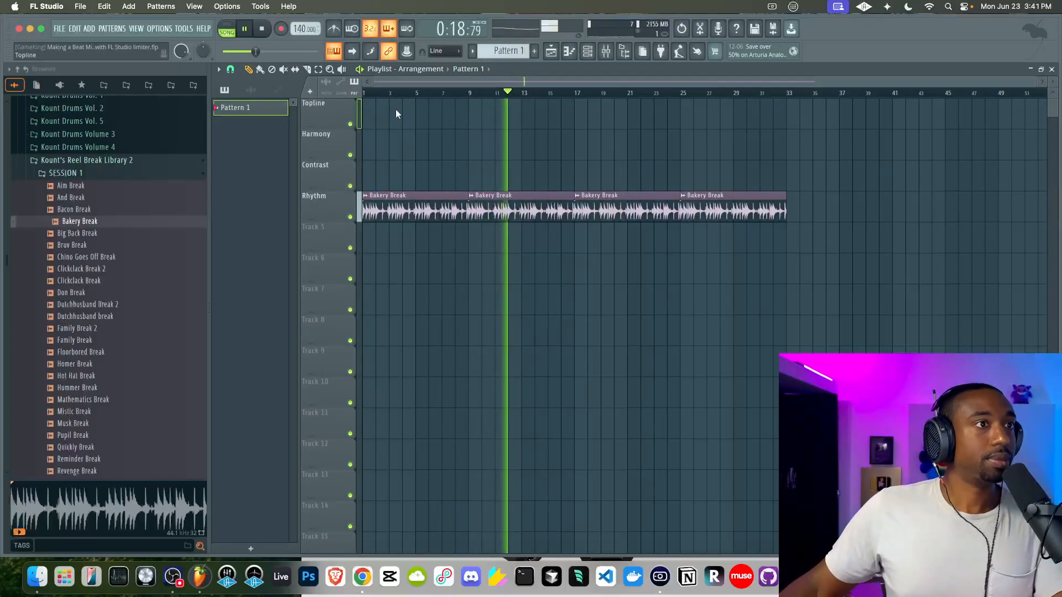
# Step: Route the Bakery Break channel to mixer track 1 and show all channels in the channel rack
pyautogui.click(587, 51)
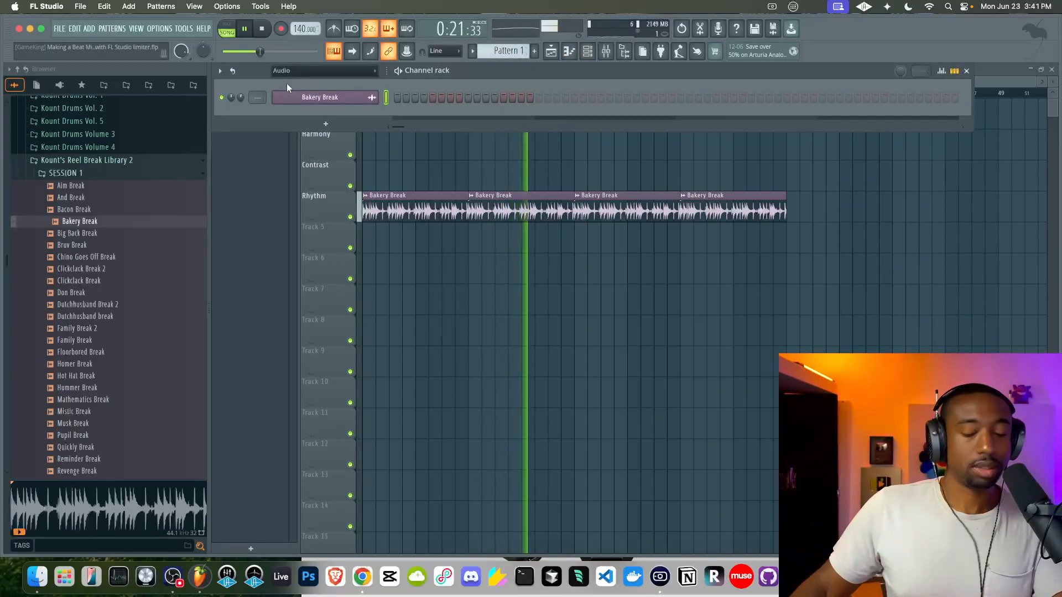
pyautogui.hotkey('ctrl', 'l')
pyautogui.click(339, 71)
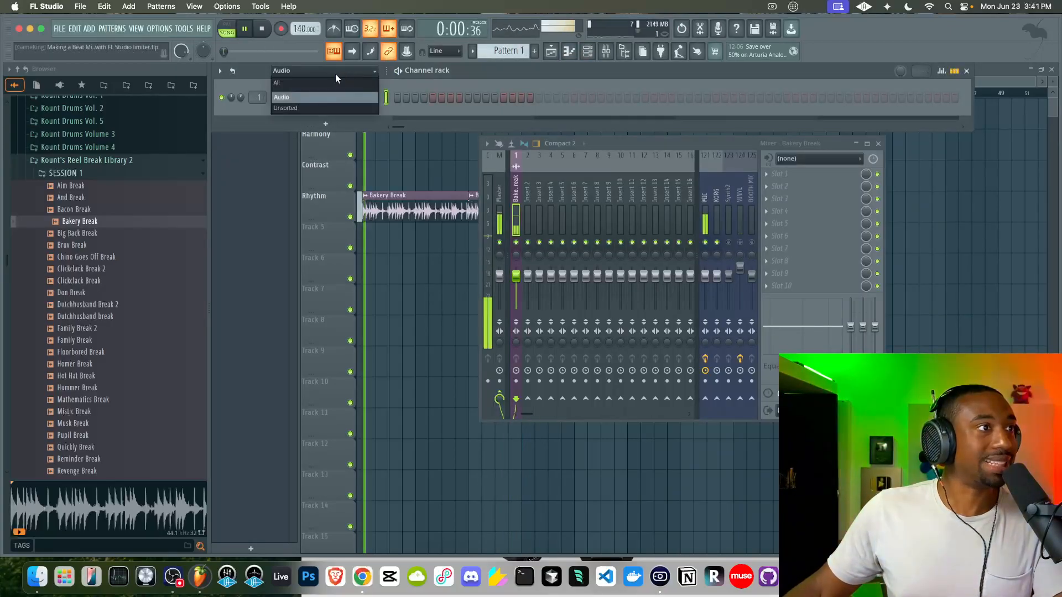
pyautogui.click(318, 82)
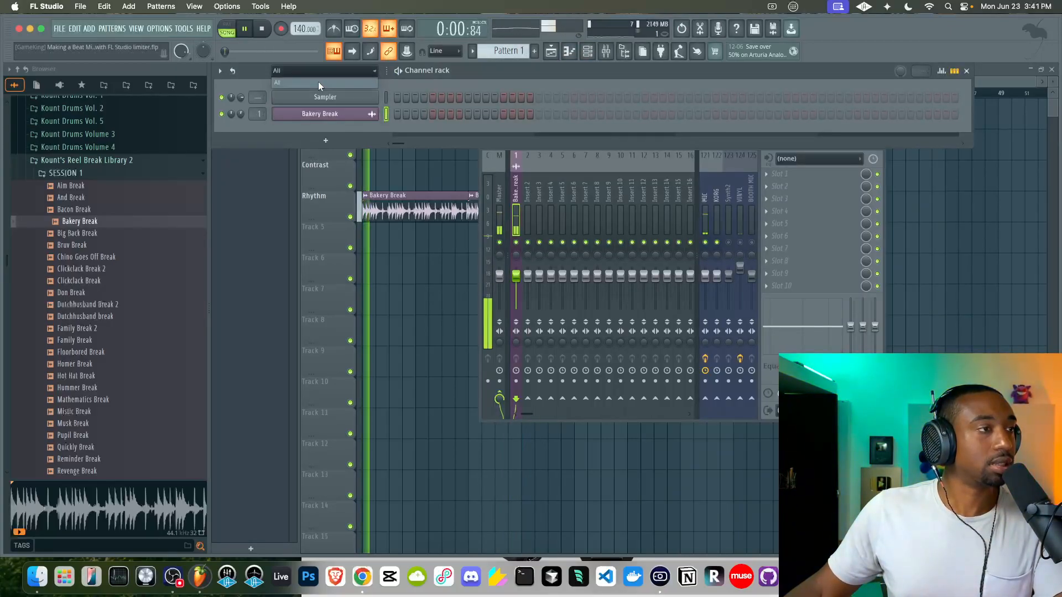
# Step: Replace the Sampler channel with the uaudio_electra instrument
pyautogui.rightClick(353, 99)
pyautogui.moveTo(423, 210)
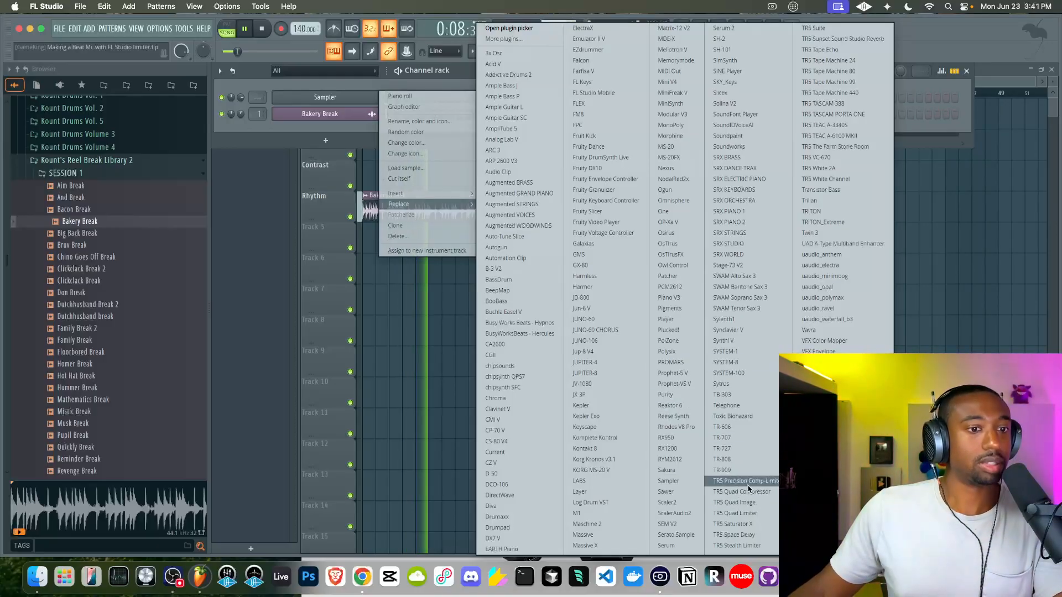
pyautogui.click(843, 265)
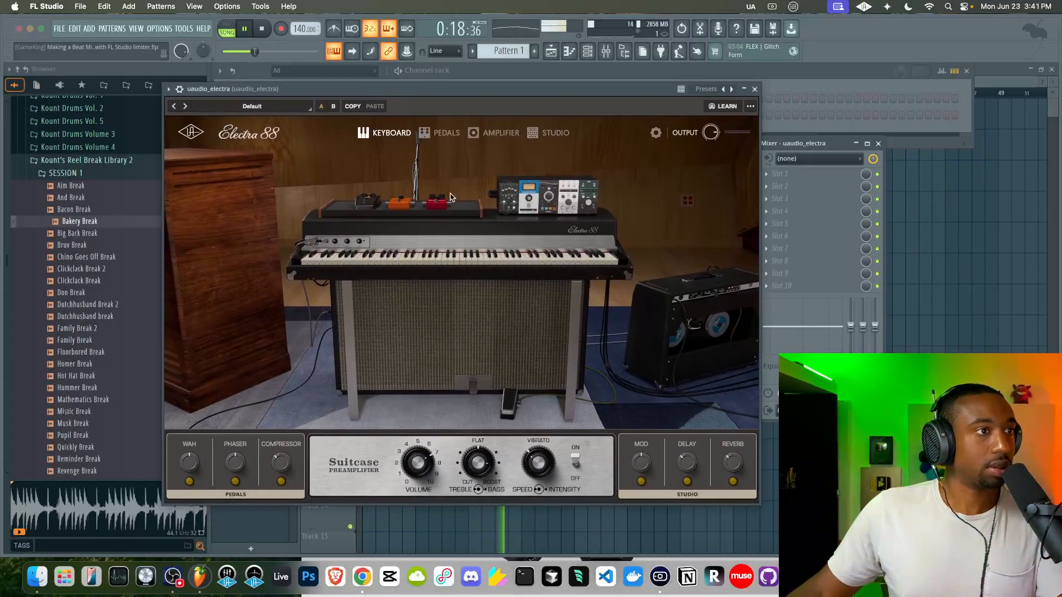
# Step: Filter the Electra presets by the R&B/Soul genre, load Clean Suitcase Speaker and close the instrument window
pyautogui.click(227, 103)
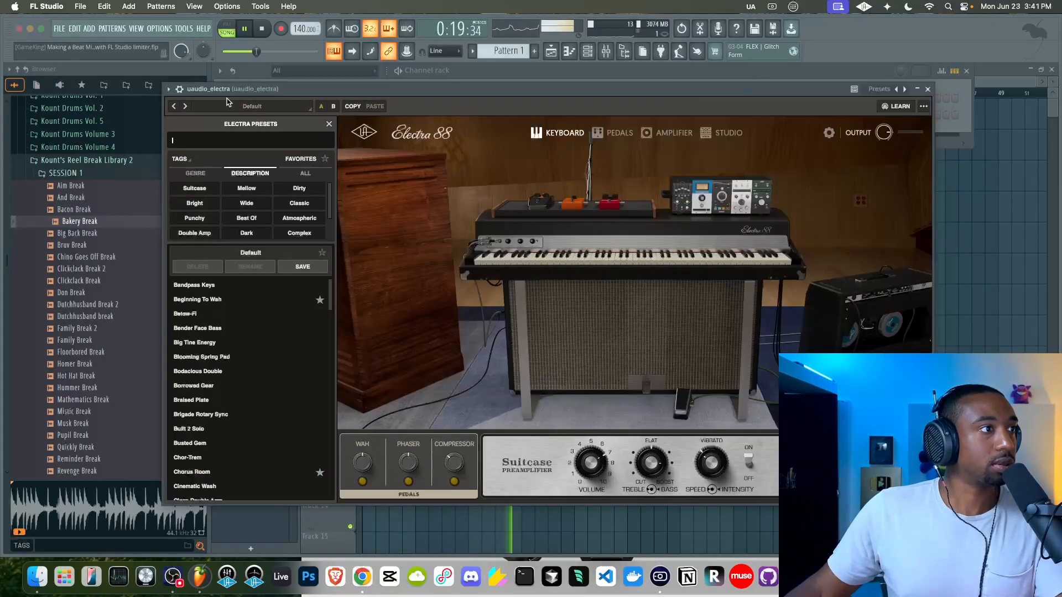
pyautogui.click(194, 173)
pyautogui.click(195, 203)
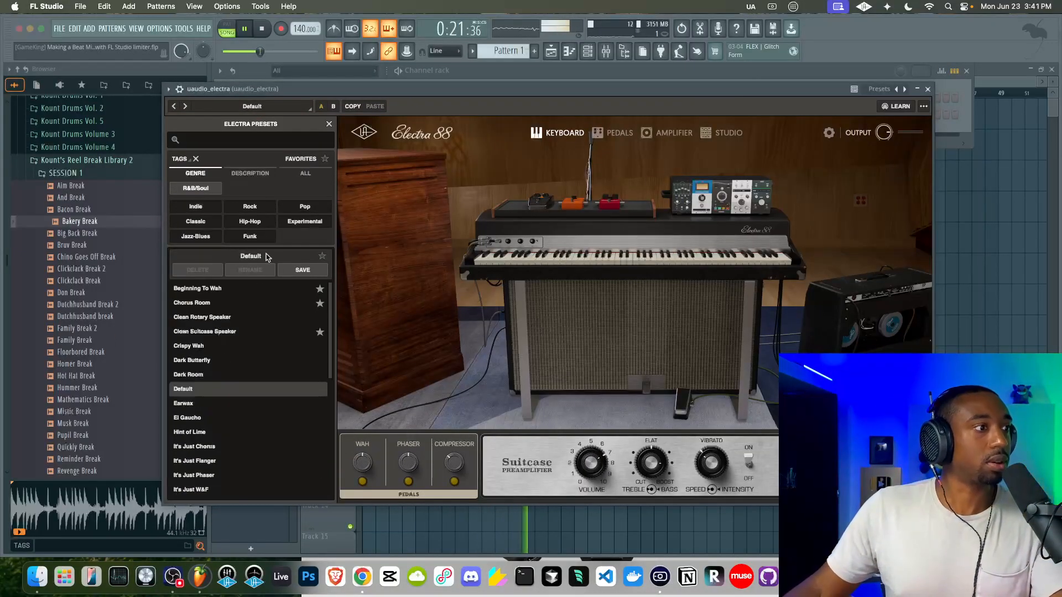
pyautogui.click(223, 332)
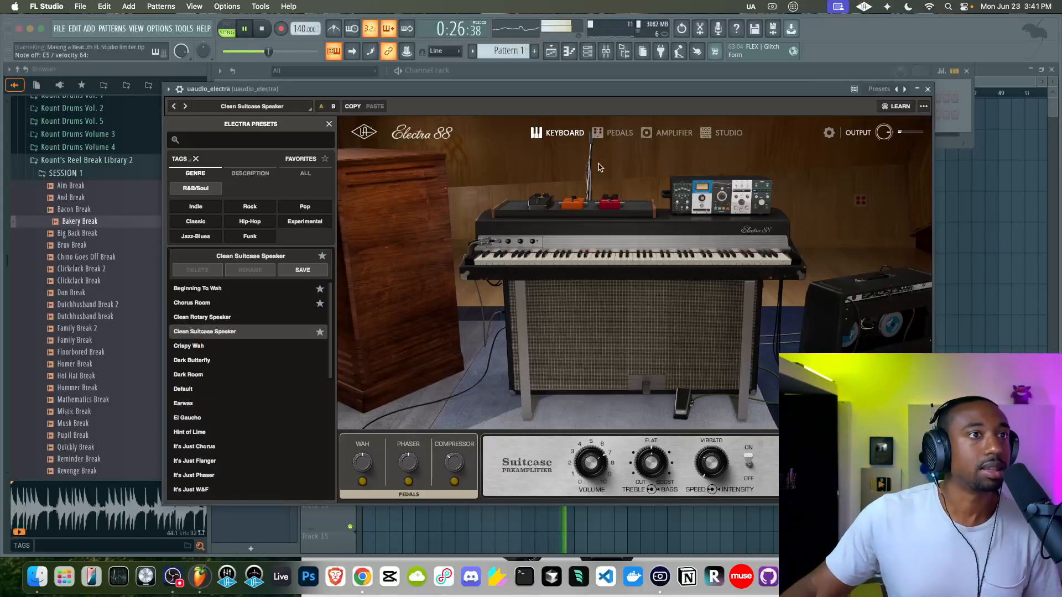
pyautogui.click(967, 105)
pyautogui.click(927, 89)
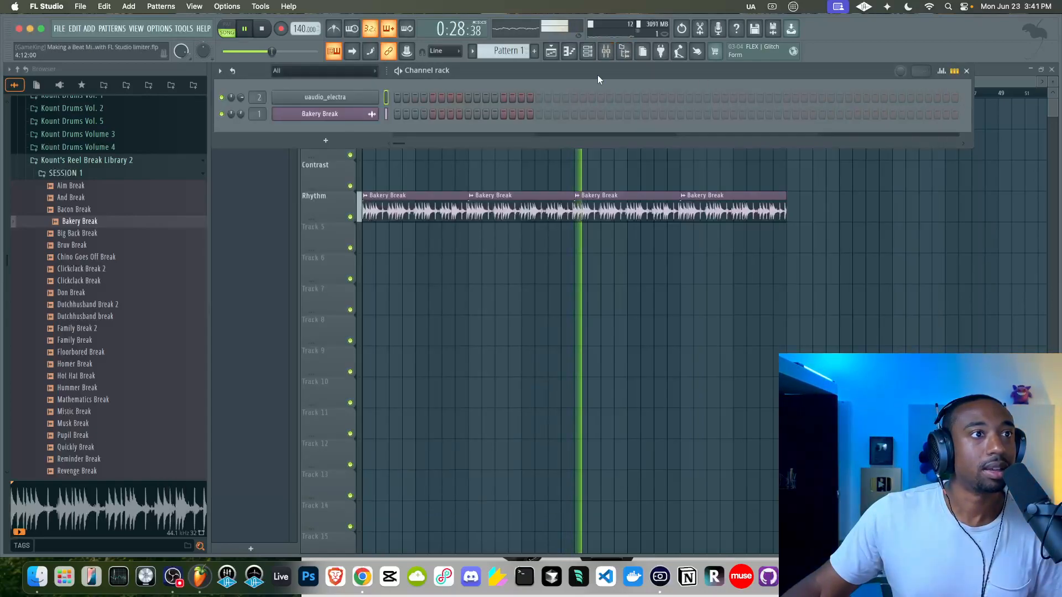
# Step: Record an Electra chord part into Pattern 1 with the metronome on, and trim its Topline clip to 16 bars
pyautogui.click(606, 51)
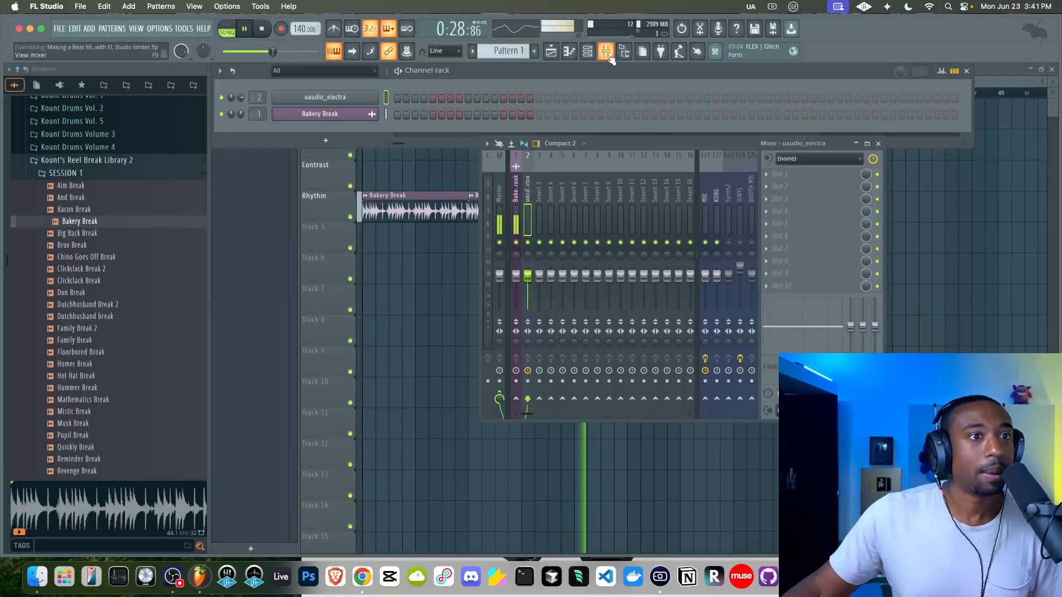
pyautogui.click(878, 143)
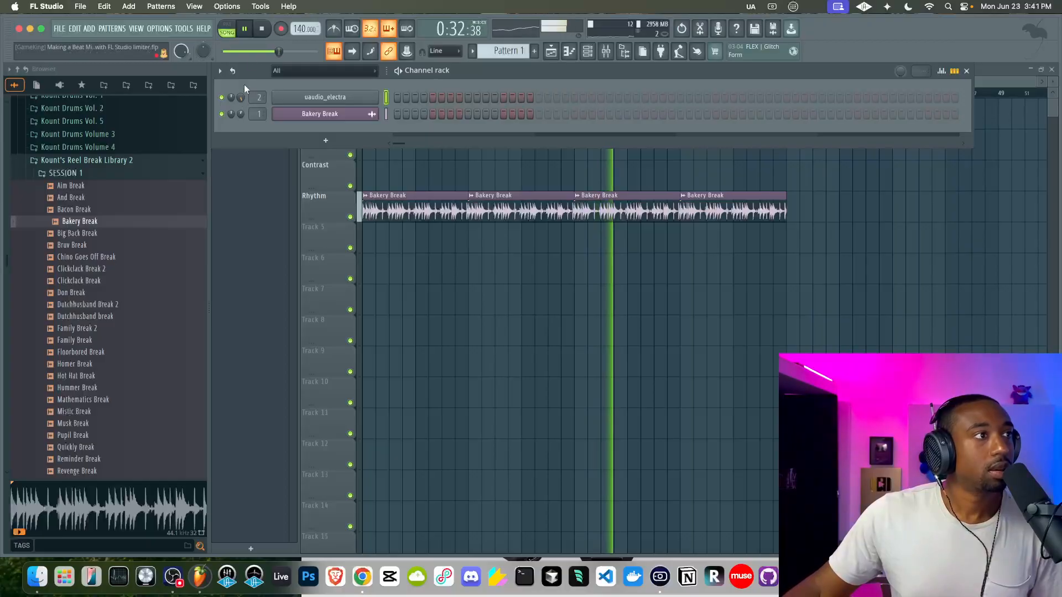
pyautogui.click(262, 31)
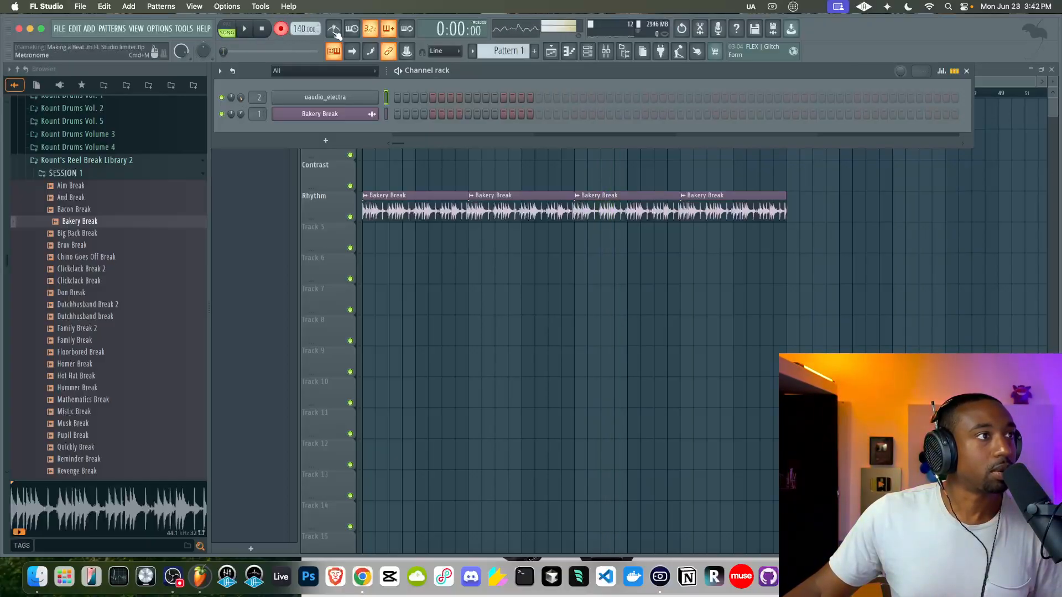
pyautogui.press('F6')
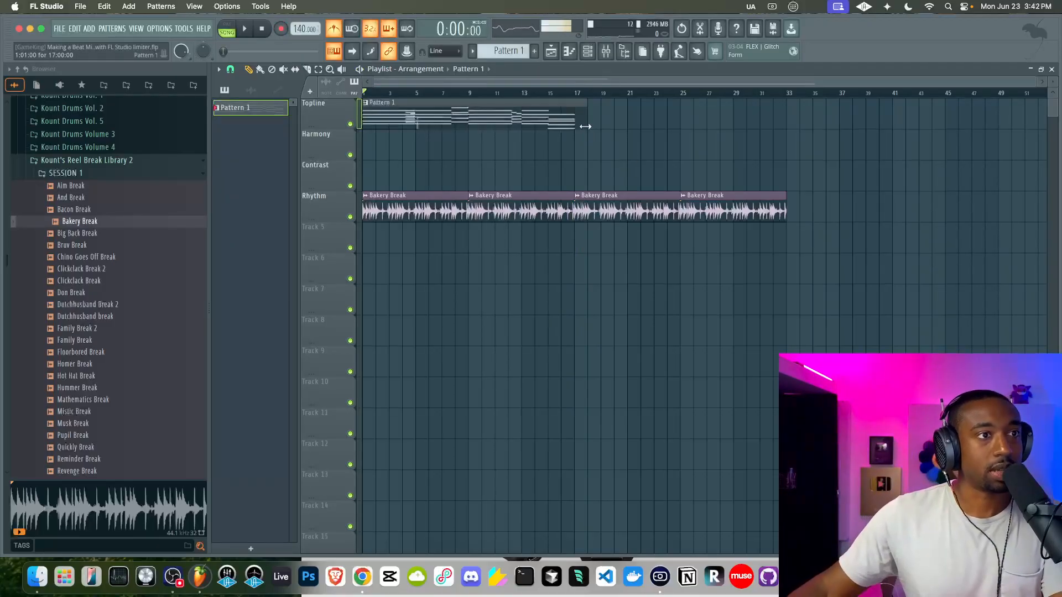
pyautogui.moveTo(559, 125); pyautogui.dragTo(574, 125)
pyautogui.press('space')
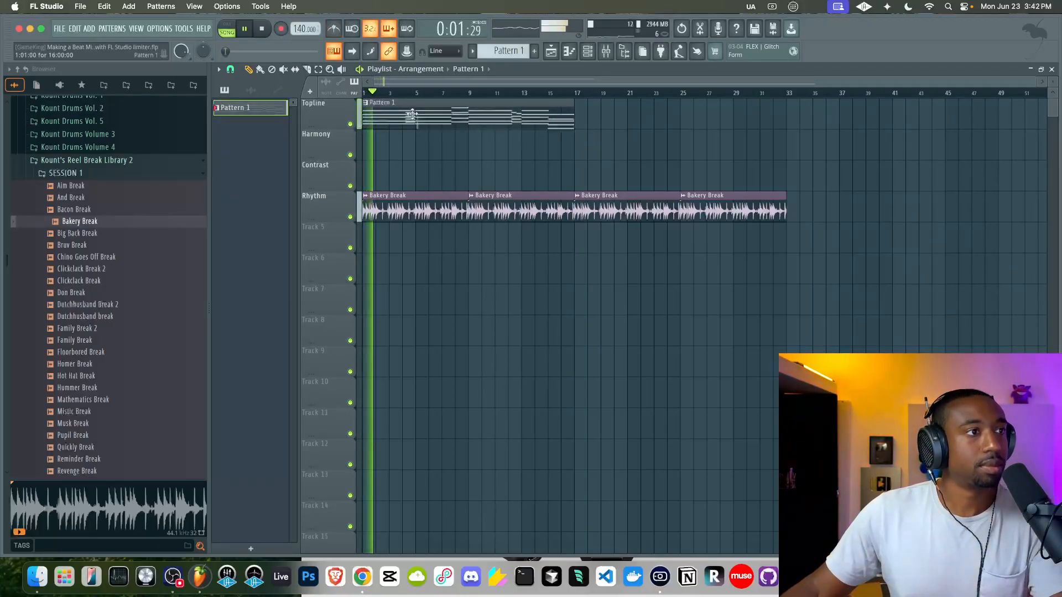
# Step: Move the Pattern 1 clip to the Harmony track and duplicate it once to fill 32 bars
pyautogui.click(588, 52)
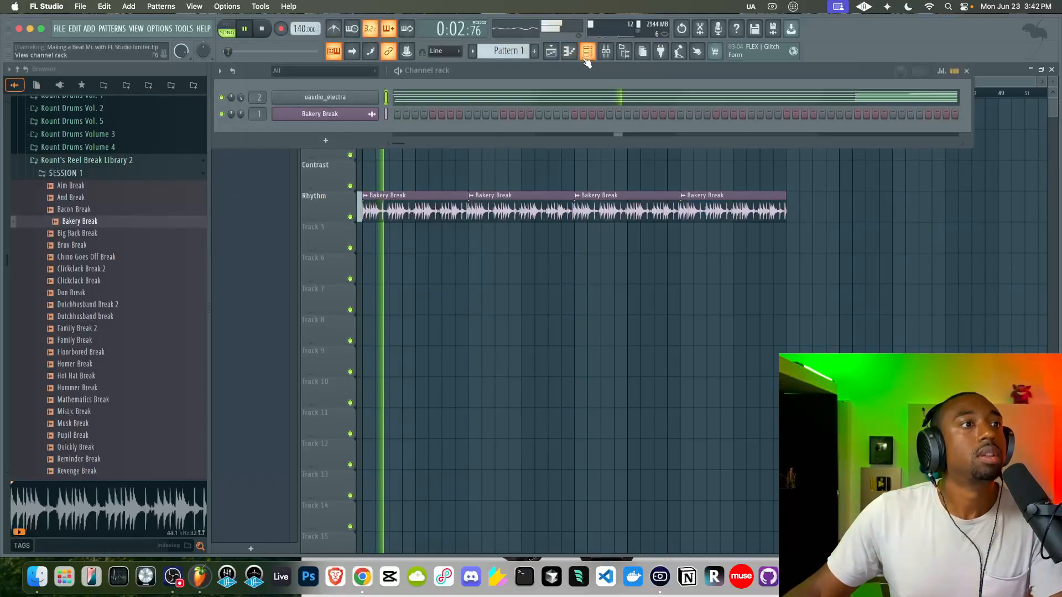
pyautogui.rightClick(545, 174)
pyautogui.moveTo(466, 108); pyautogui.dragTo(432, 146)
pyautogui.hotkey('ctrl', 'b')
# Step: Start Pattern 2 and add a uaudio_polymax instrument channel
pyautogui.press('F6')
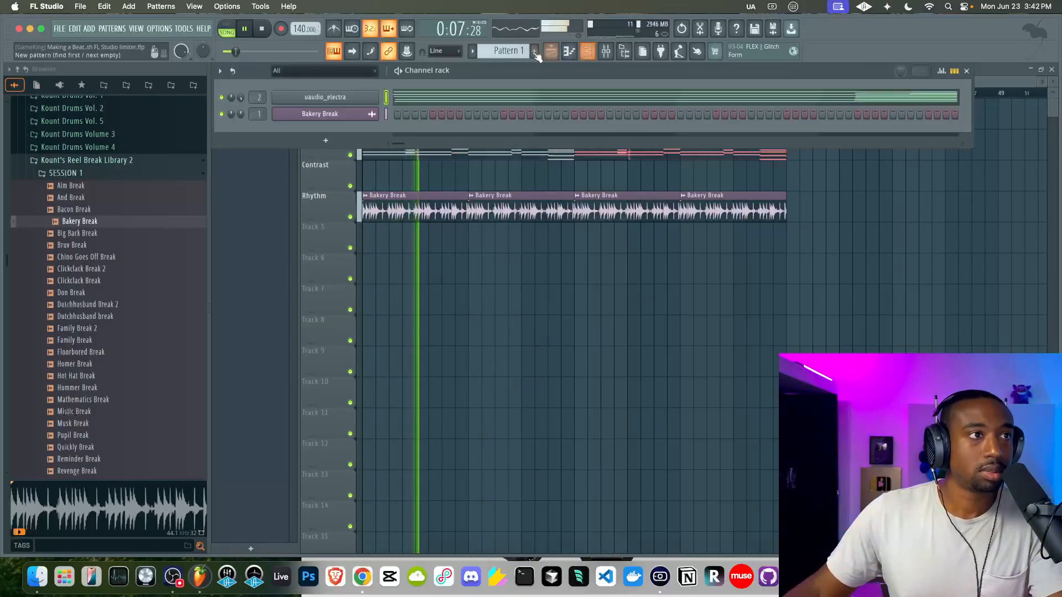
pyautogui.click(331, 142)
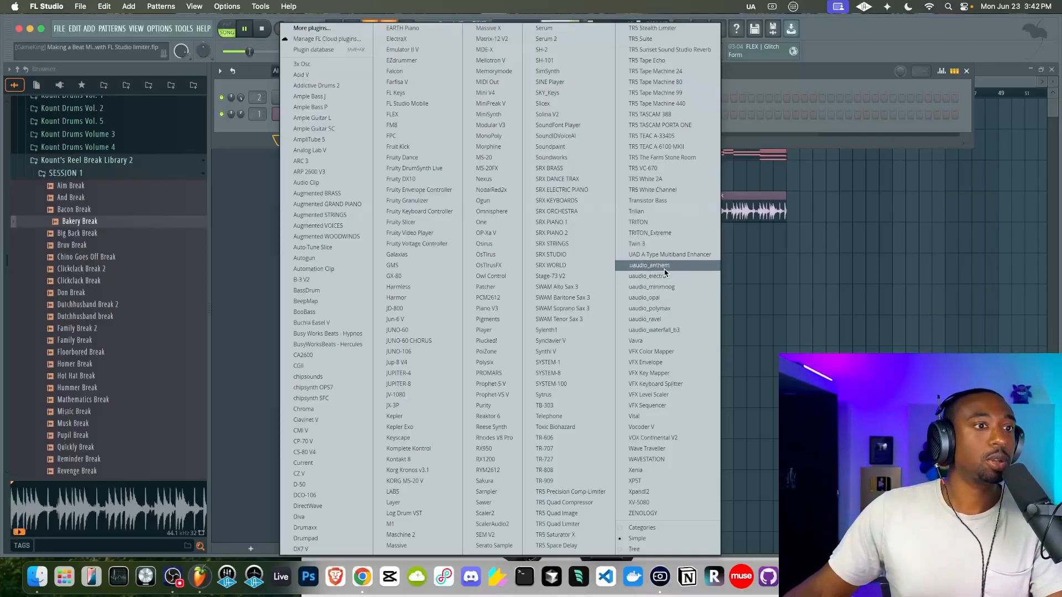
pyautogui.click(663, 308)
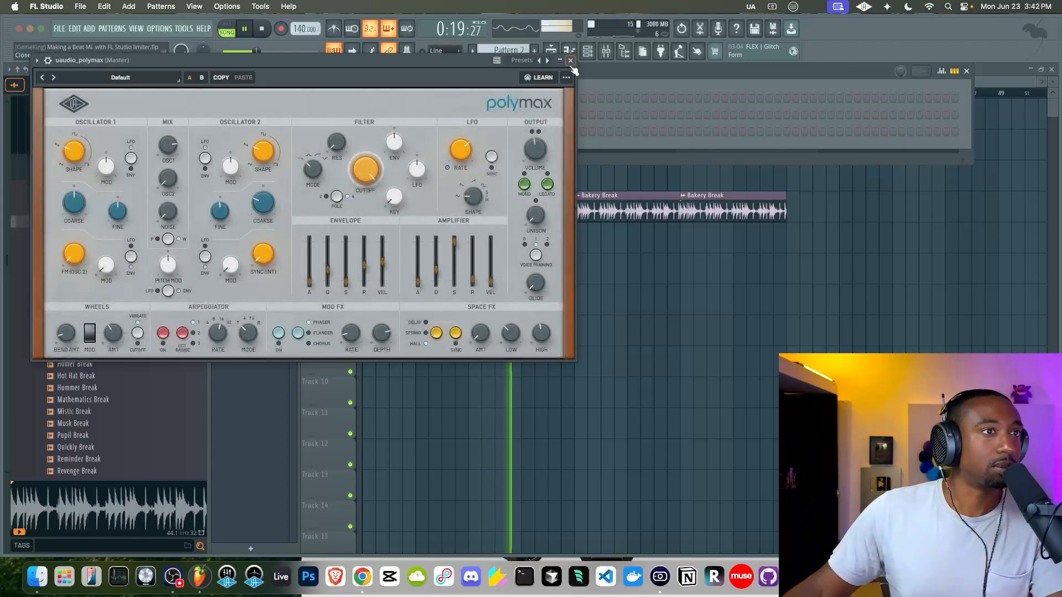
# Step: Open the uaudio_polymax preset browser and filter it to favourited presets of the Lead type
pyautogui.click(569, 65)
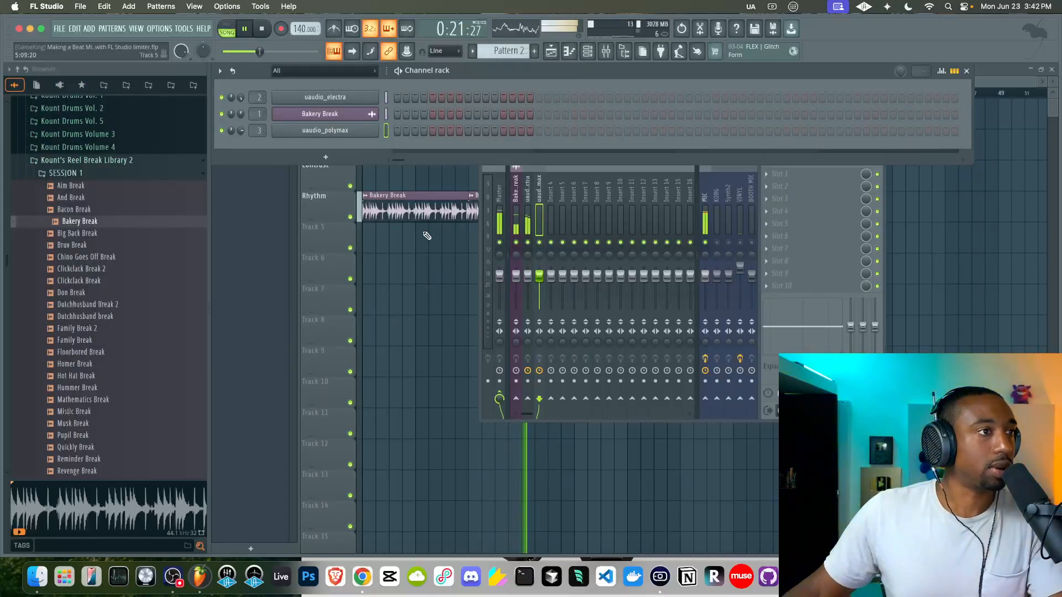
pyautogui.click(432, 268)
pyautogui.press('F9')
pyautogui.press('F6')
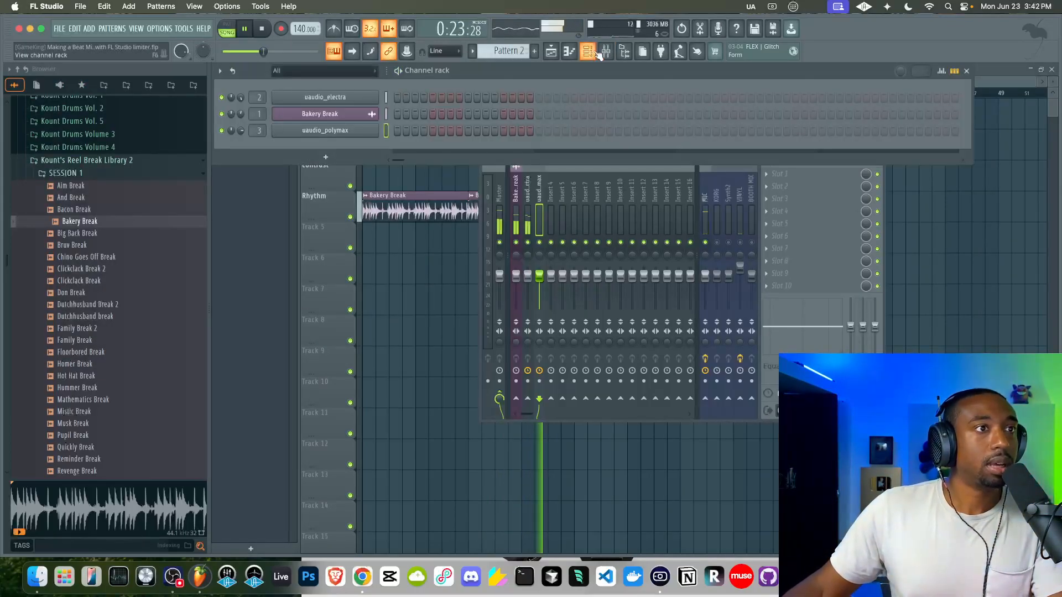
pyautogui.click(352, 128)
pyautogui.click(126, 81)
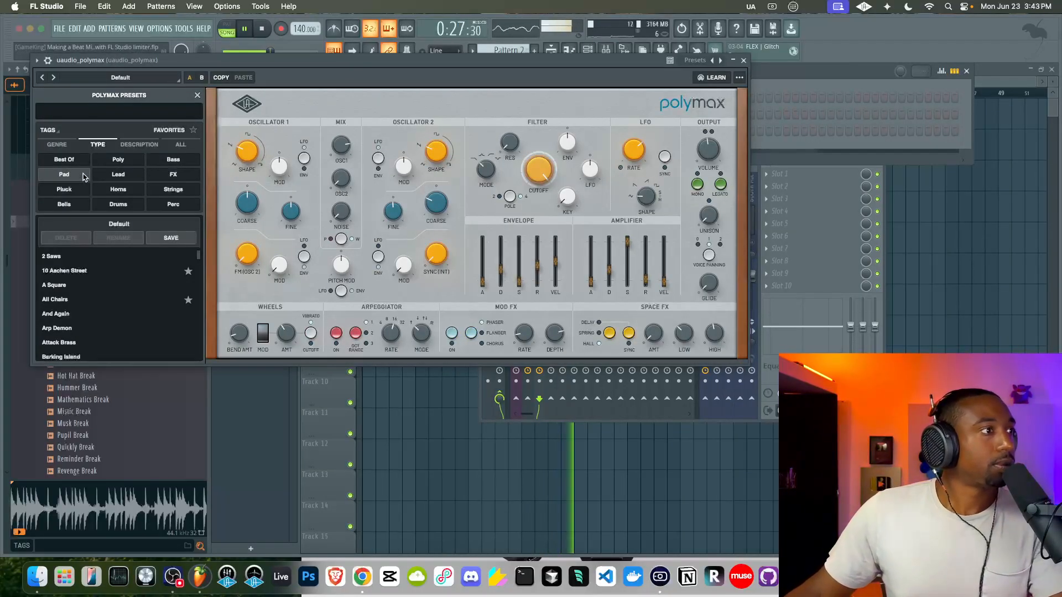
pyautogui.click(113, 174)
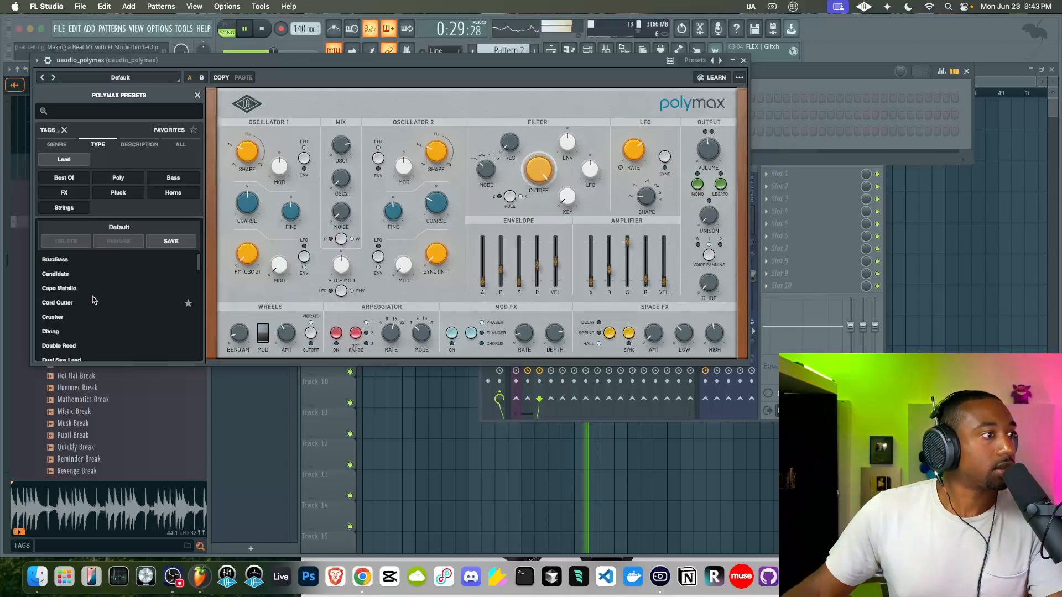
pyautogui.click(192, 130)
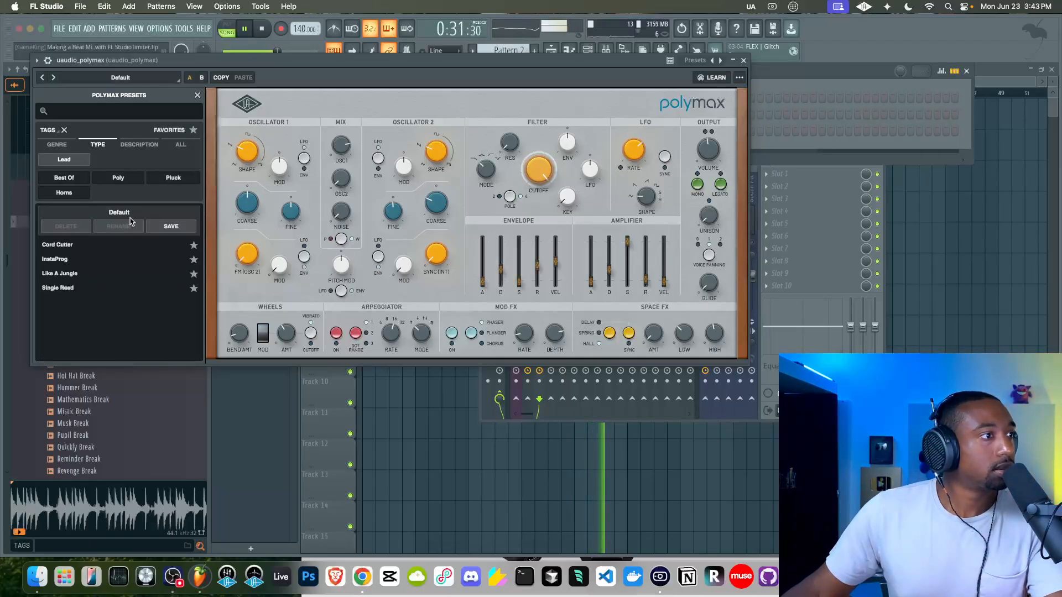
# Step: Audition the Cord Cutter, InstaProg and Like A Jungle presets, load Single Reed and close the instrument window
pyautogui.click(115, 247)
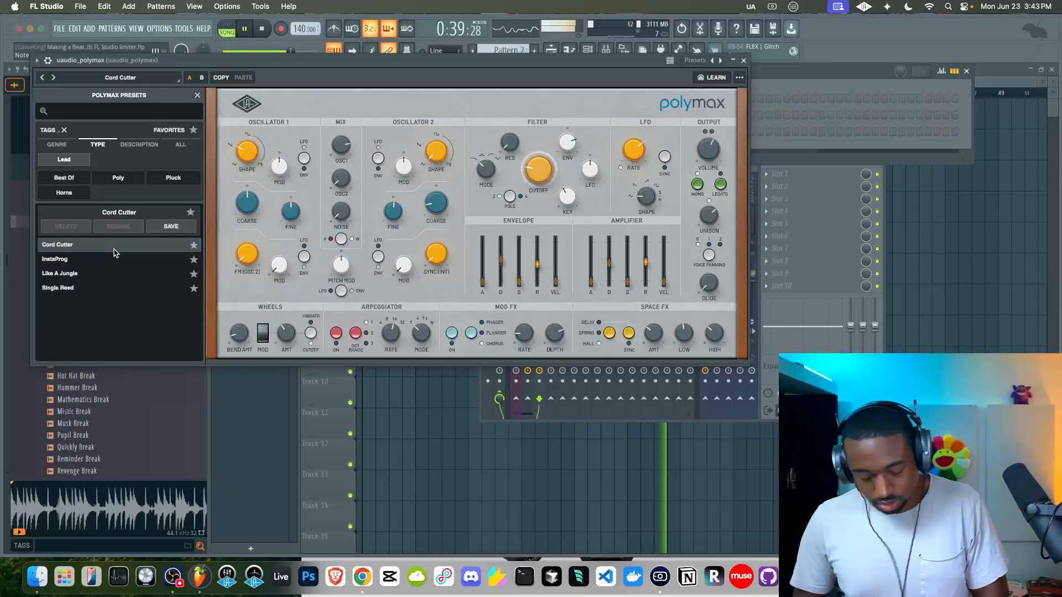
pyautogui.click(112, 259)
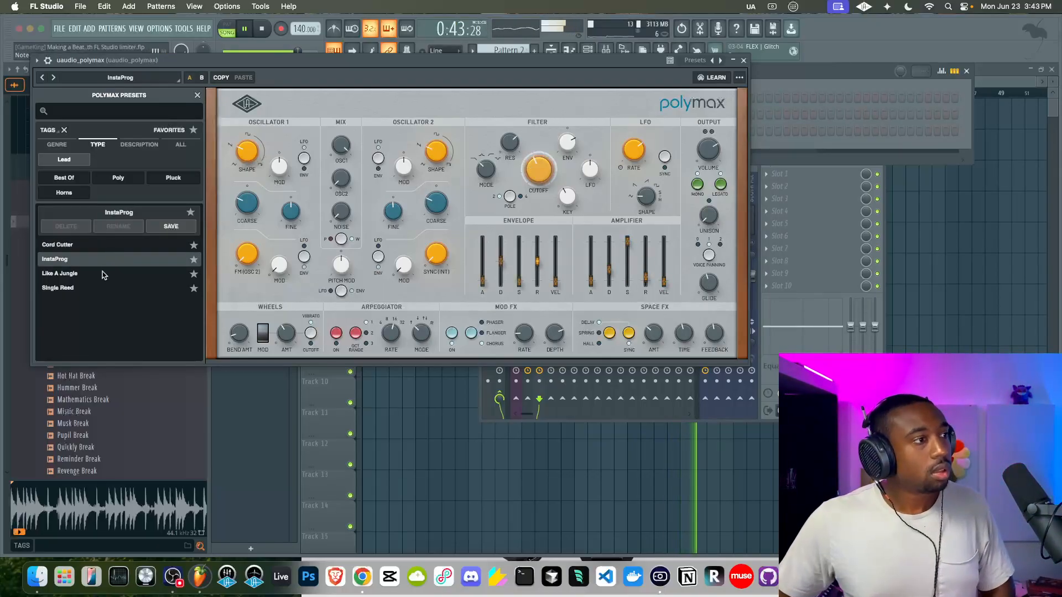
pyautogui.click(102, 274)
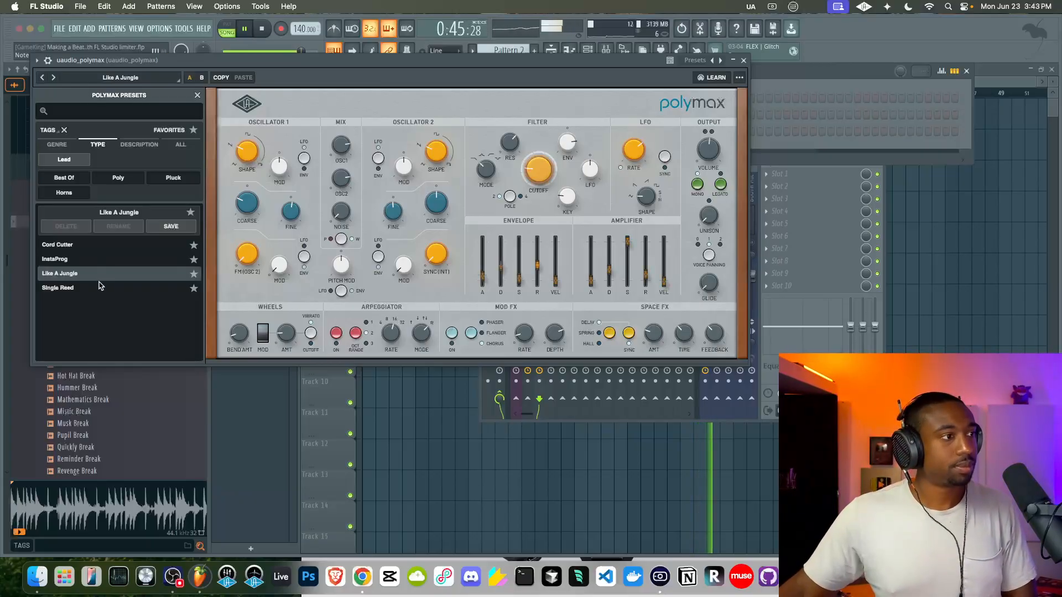
pyautogui.click(98, 288)
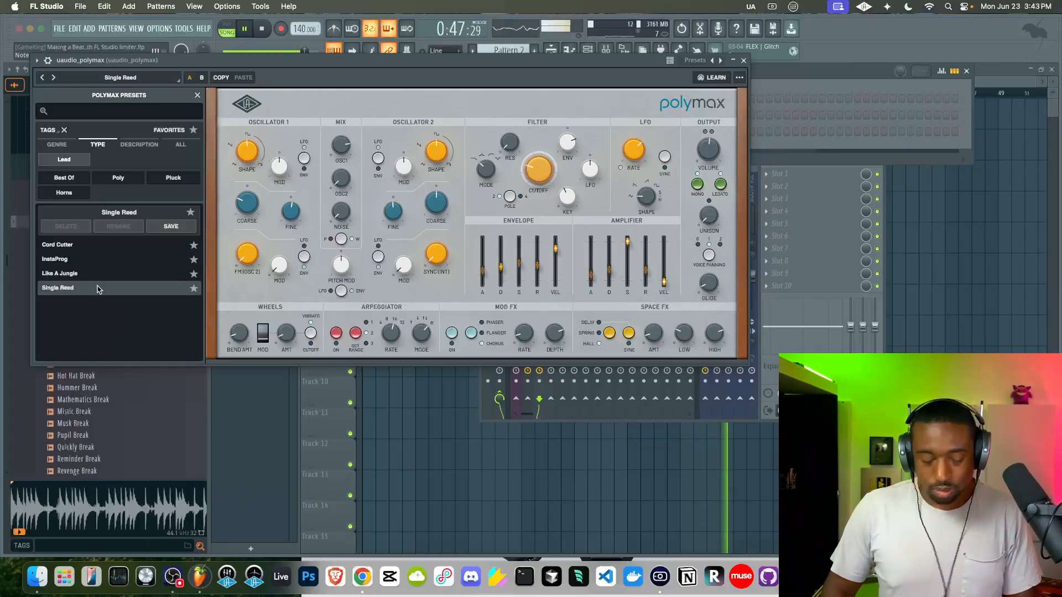
pyautogui.click(741, 60)
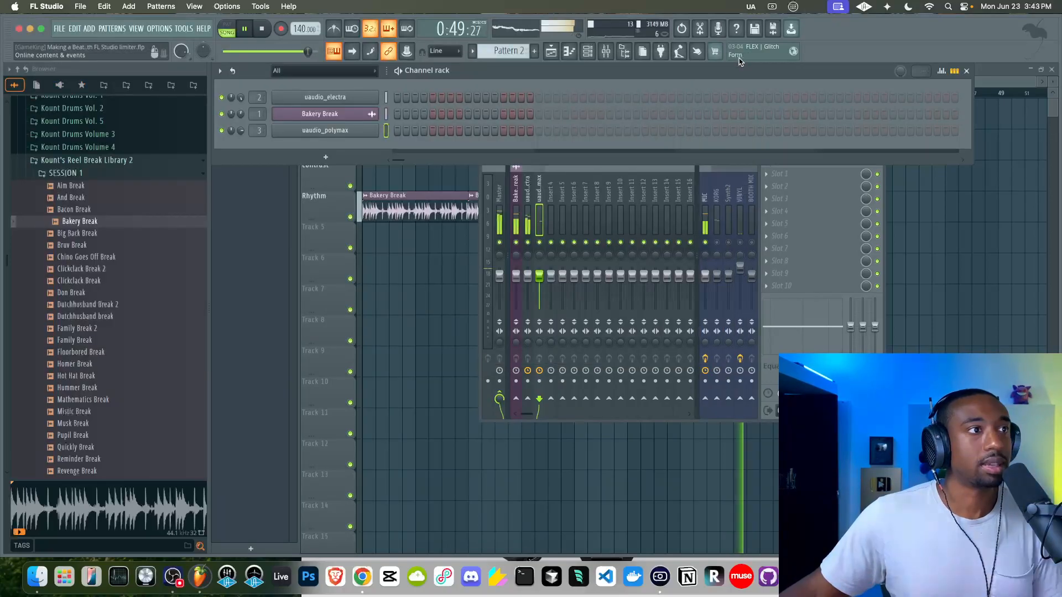
# Step: Record a polymax lead melody into Pattern 2 over the arrangement, restarting the take once
pyautogui.click(263, 29)
pyautogui.rightClick(421, 333)
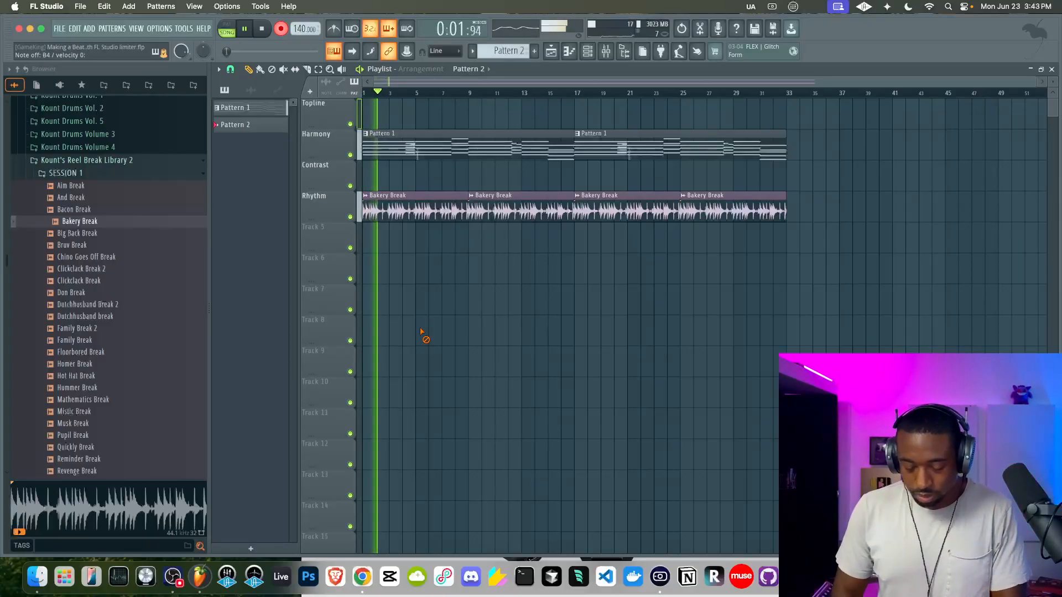
pyautogui.press('space')
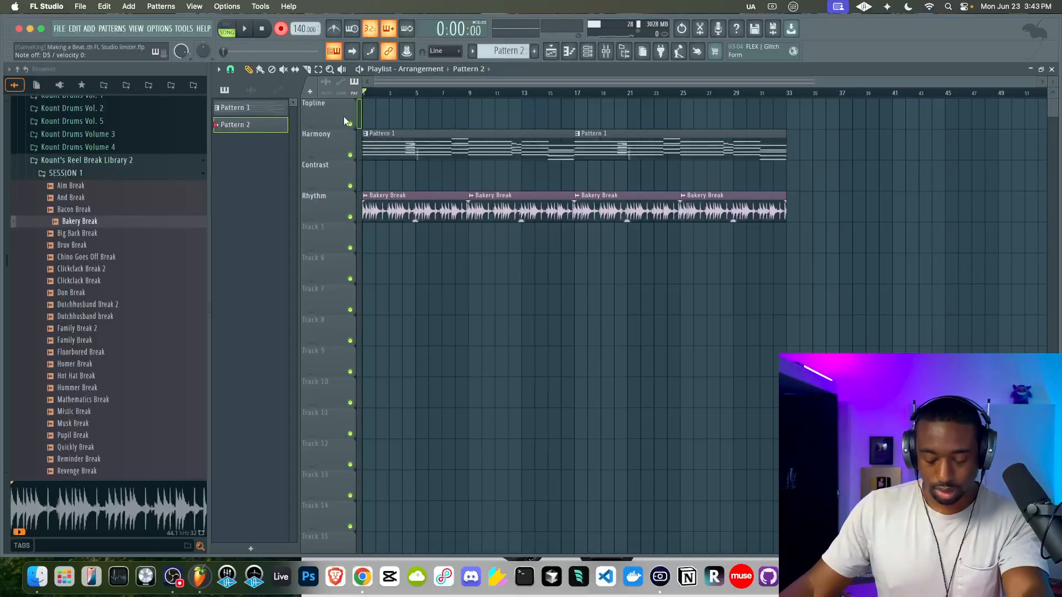
pyautogui.press('space')
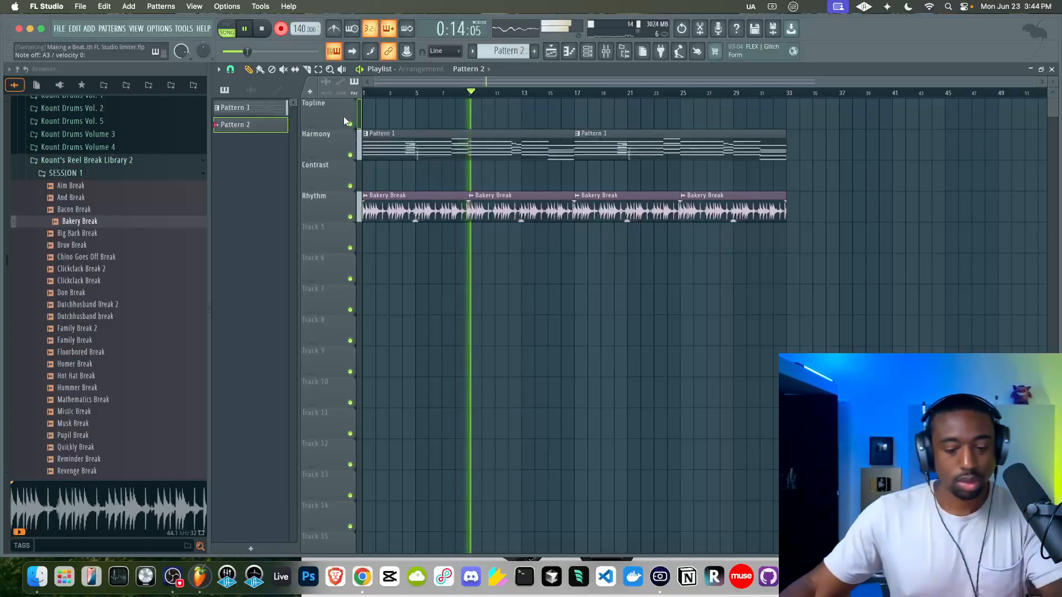
pyautogui.press('space')
# Step: Raise the long note starting just before bar 8 of the polymax melody by one semitone and play the part back
pyautogui.doubleClick(426, 113)
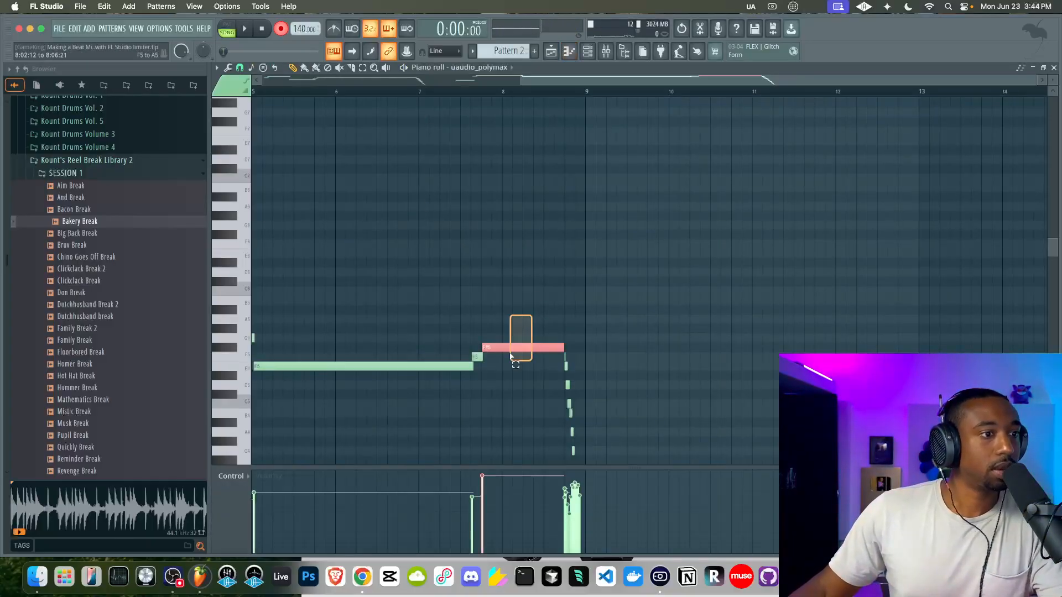
pyautogui.hotkey('shift', 'Up')
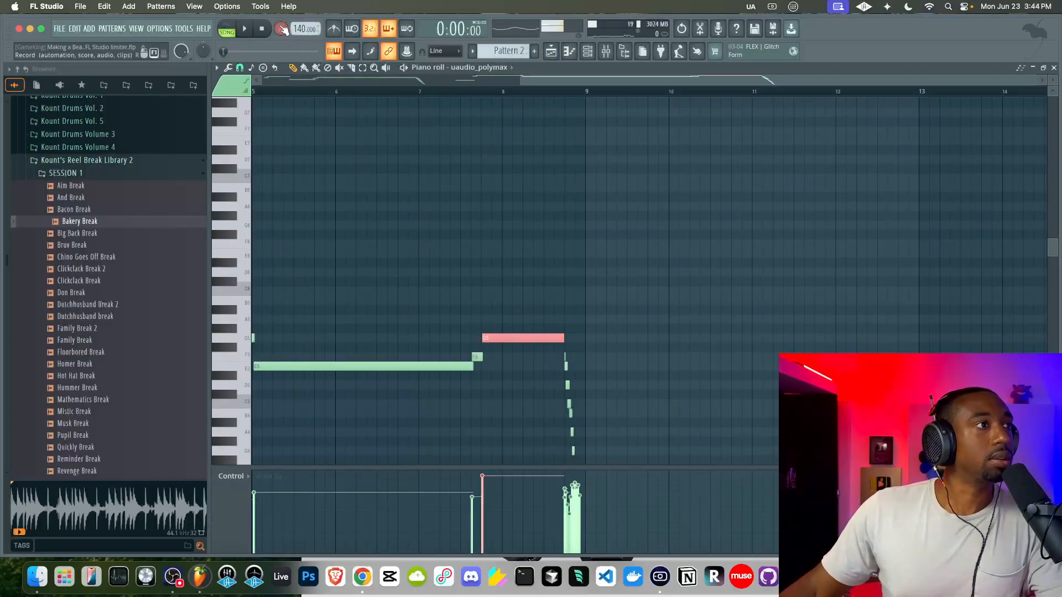
pyautogui.hotkey('alt', 'F8')
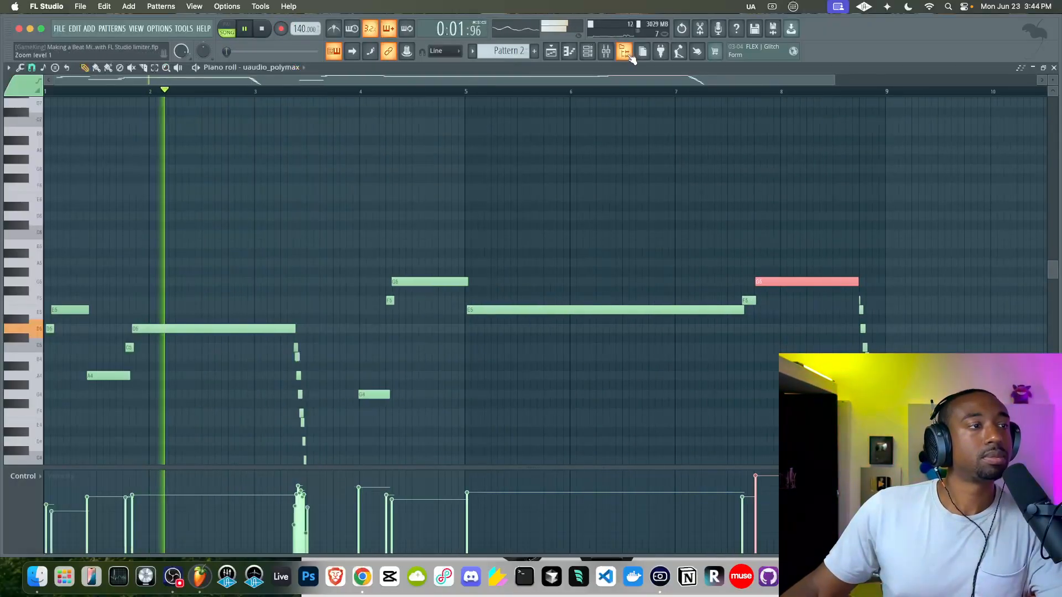
pyautogui.scroll(-3, 356, 221)
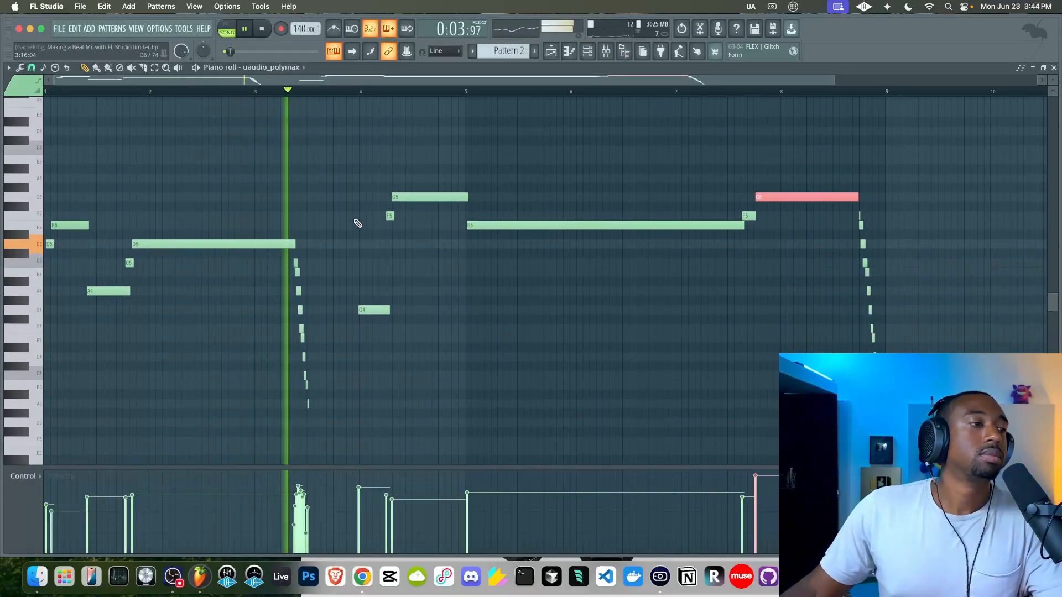
pyautogui.scroll(-2, 357, 222)
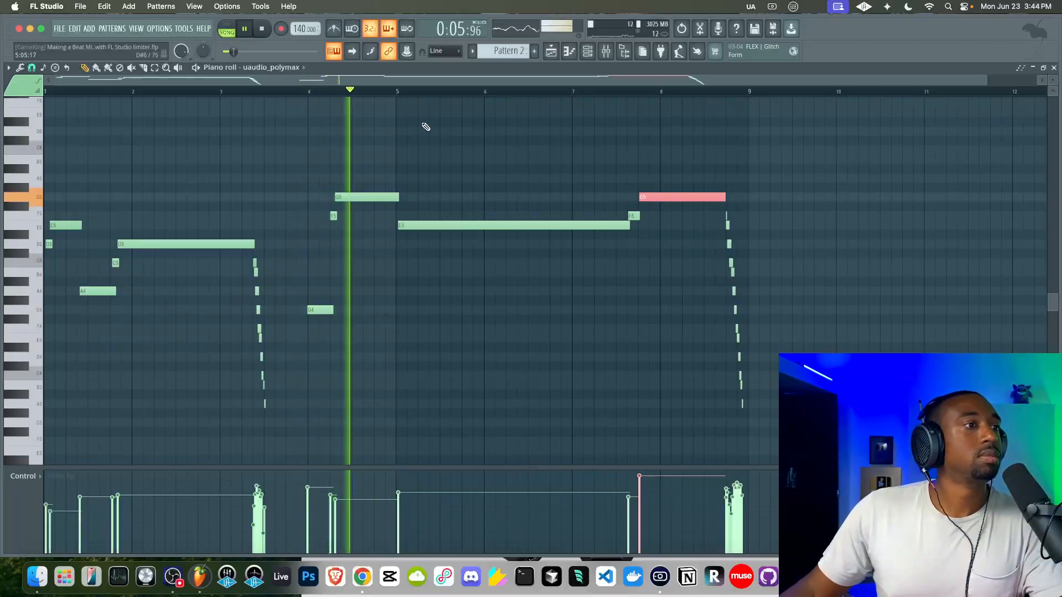
# Step: Examine the Single Reed patch settings in polymax during playback, stop the song and close the instrument window
pyautogui.press('F6')
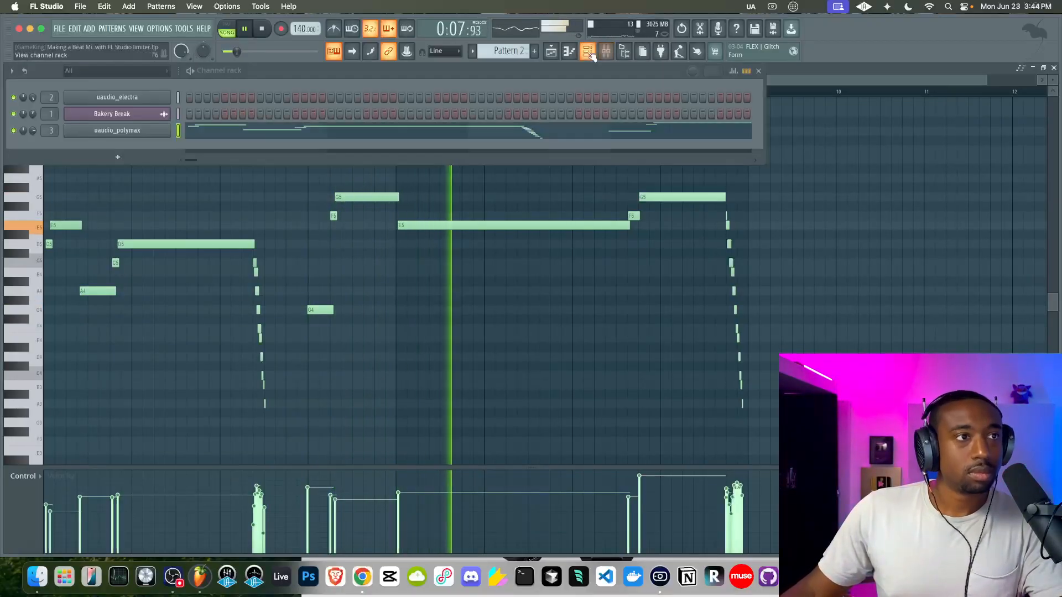
pyautogui.click(168, 133)
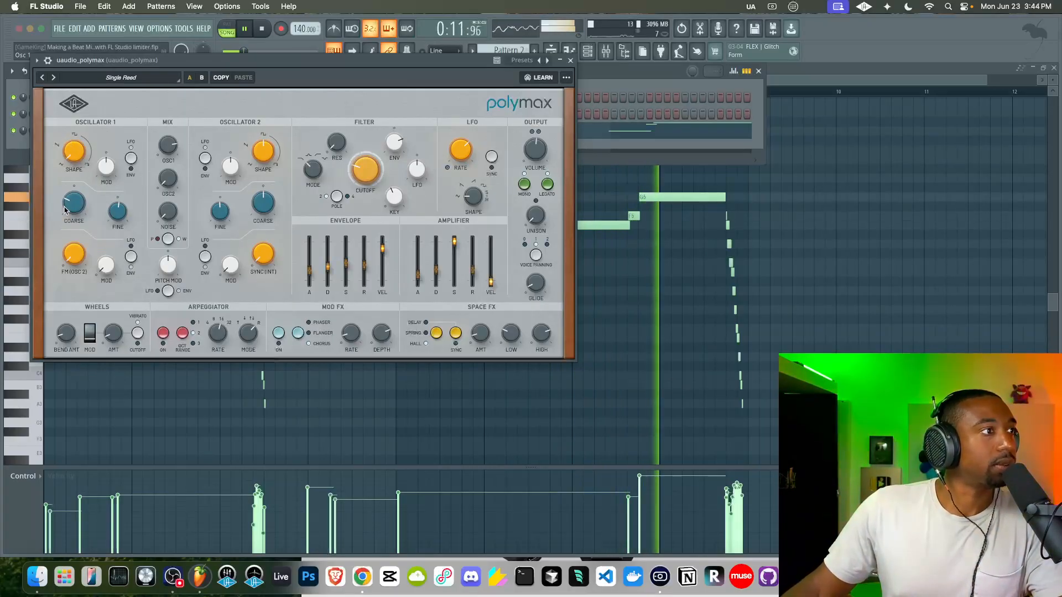
pyautogui.press('space')
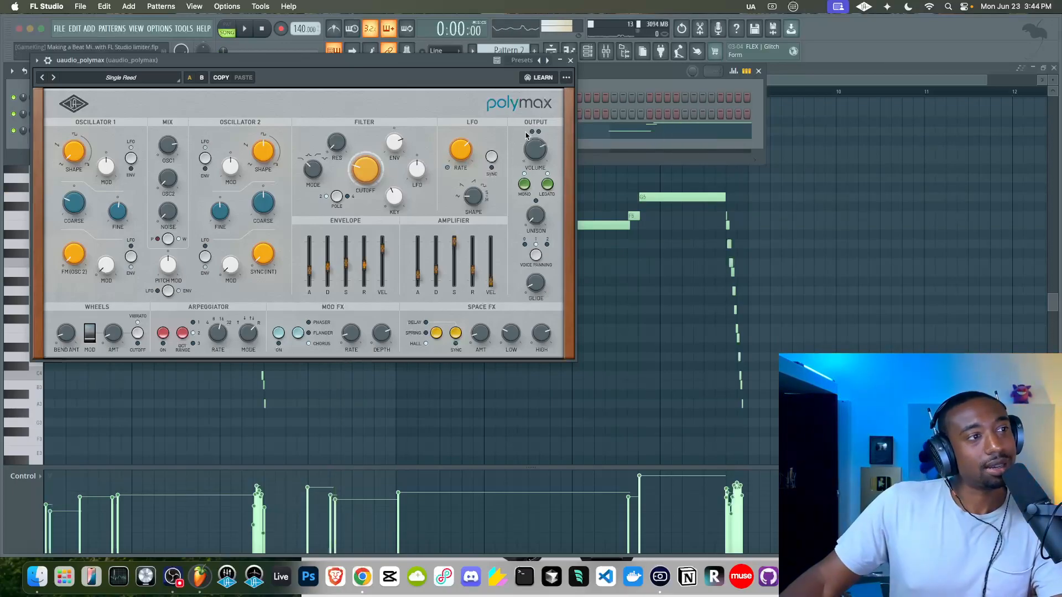
pyautogui.rightClick(624, 353)
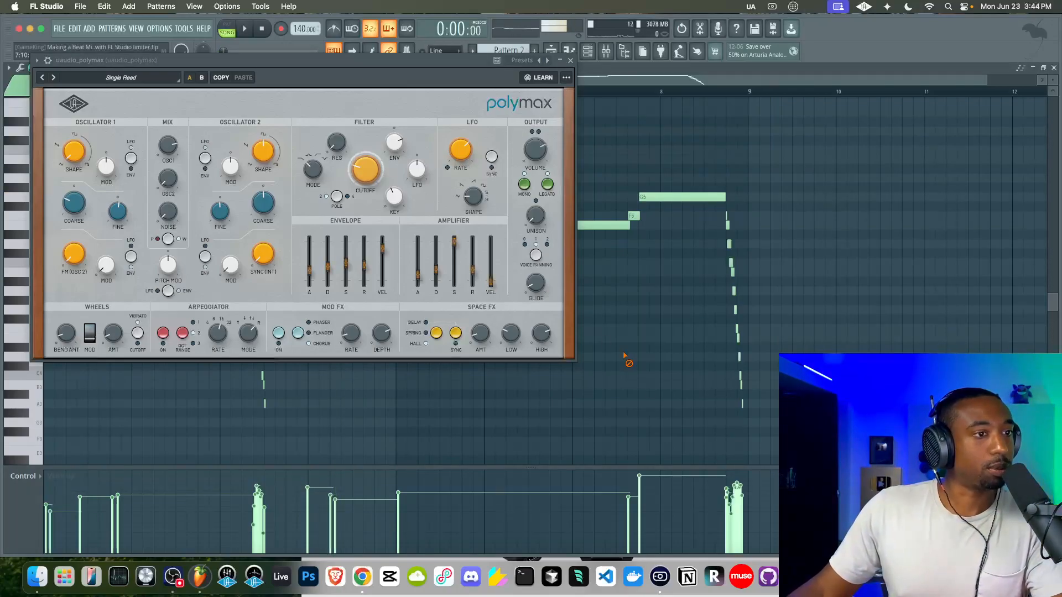
pyautogui.click(570, 60)
# Step: Transpose the whole polymax melody up one octave and set its channel volume to about 56% during playback
pyautogui.hotkey('ctrl', 'Up')
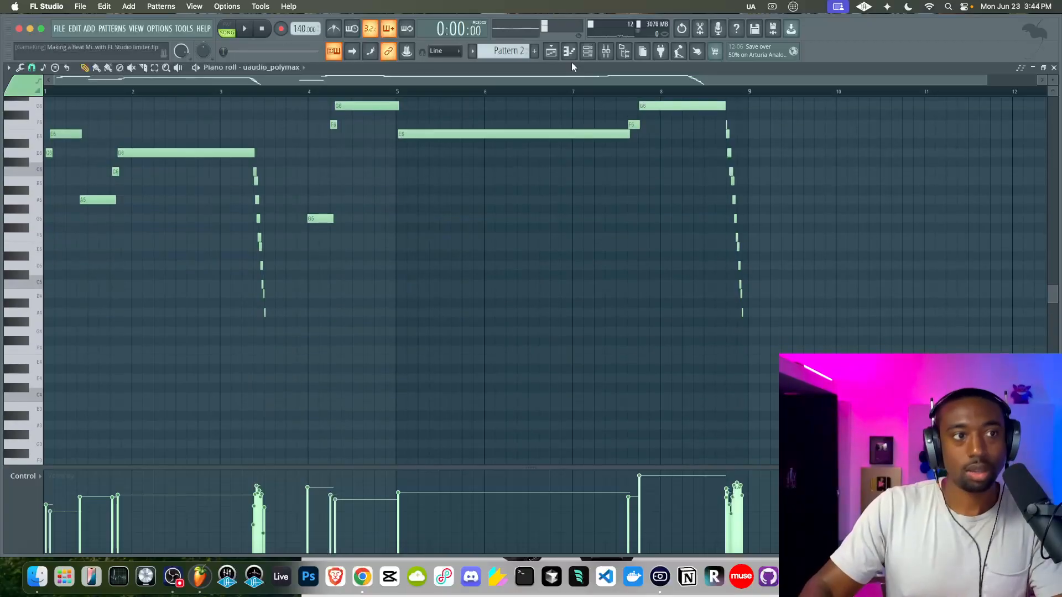
pyautogui.press('space')
pyautogui.click(596, 53)
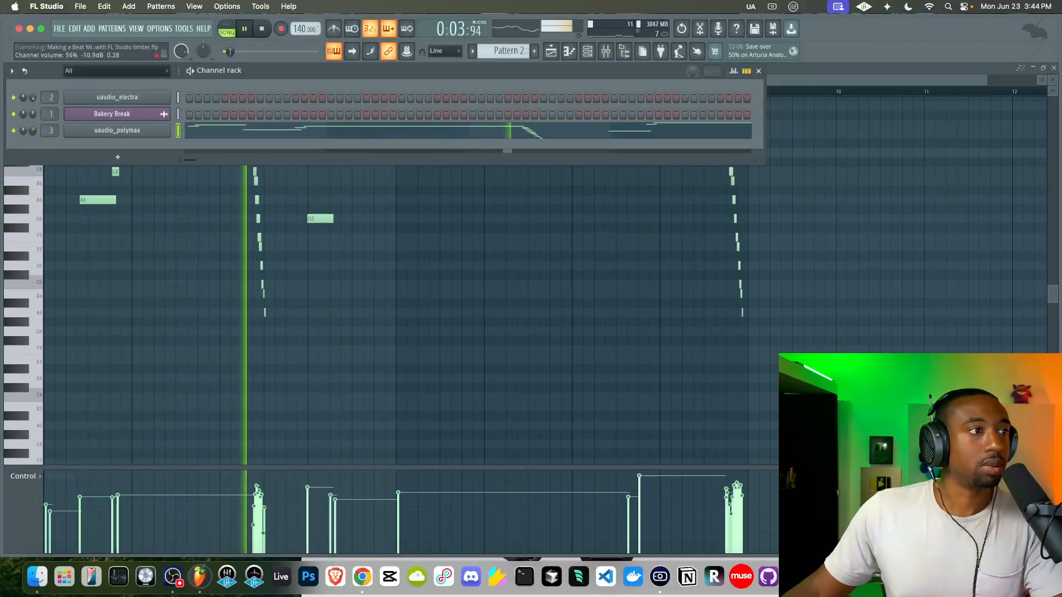
pyautogui.press('F6')
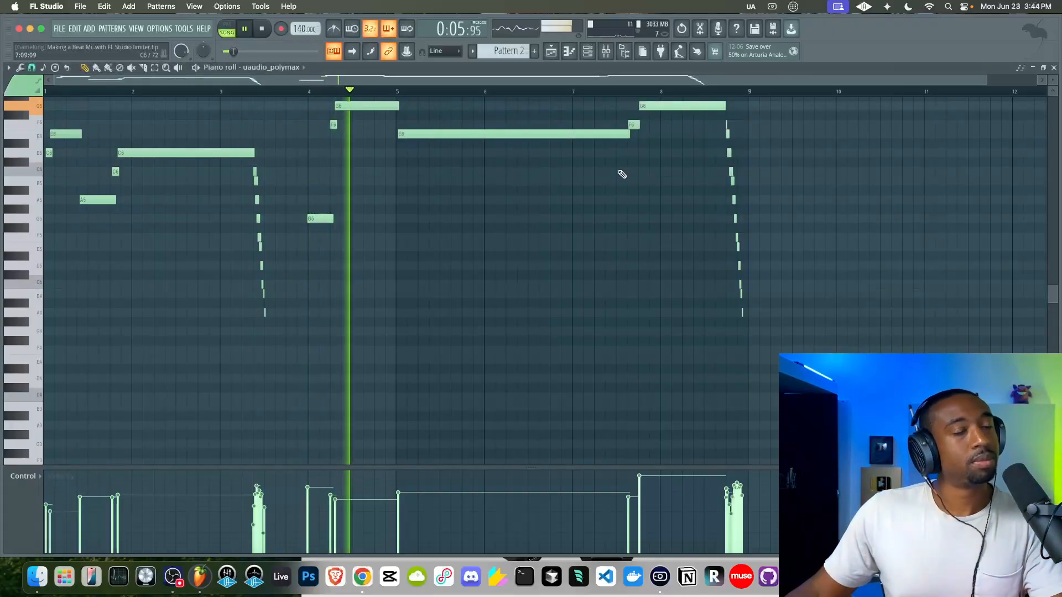
# Step: Load uaudio_galaxy_tape_echo into the first effect slot of the uaudio_polymax mixer track
pyautogui.click(1053, 67)
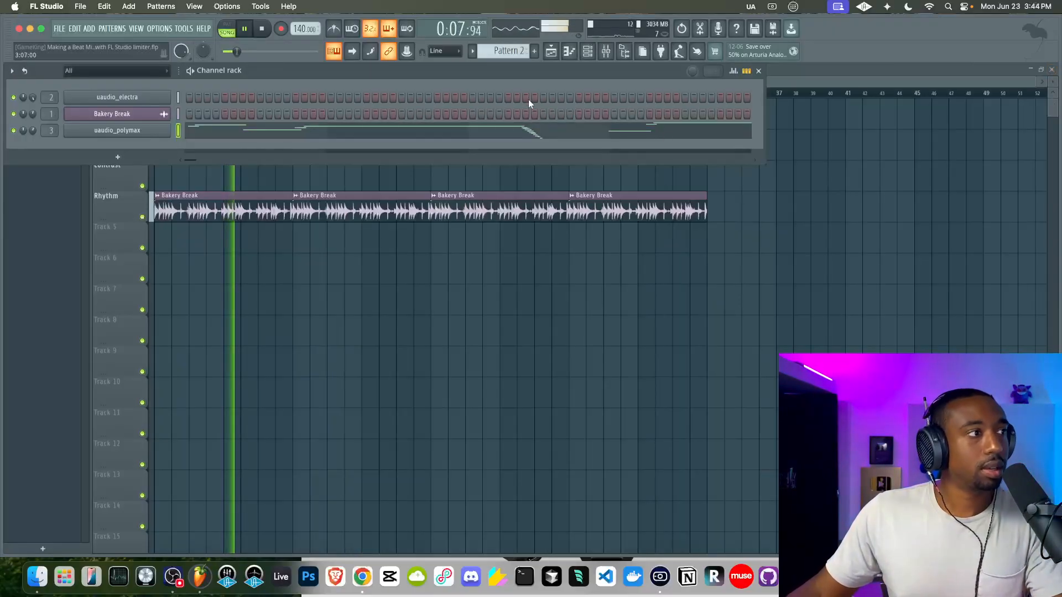
pyautogui.click(608, 51)
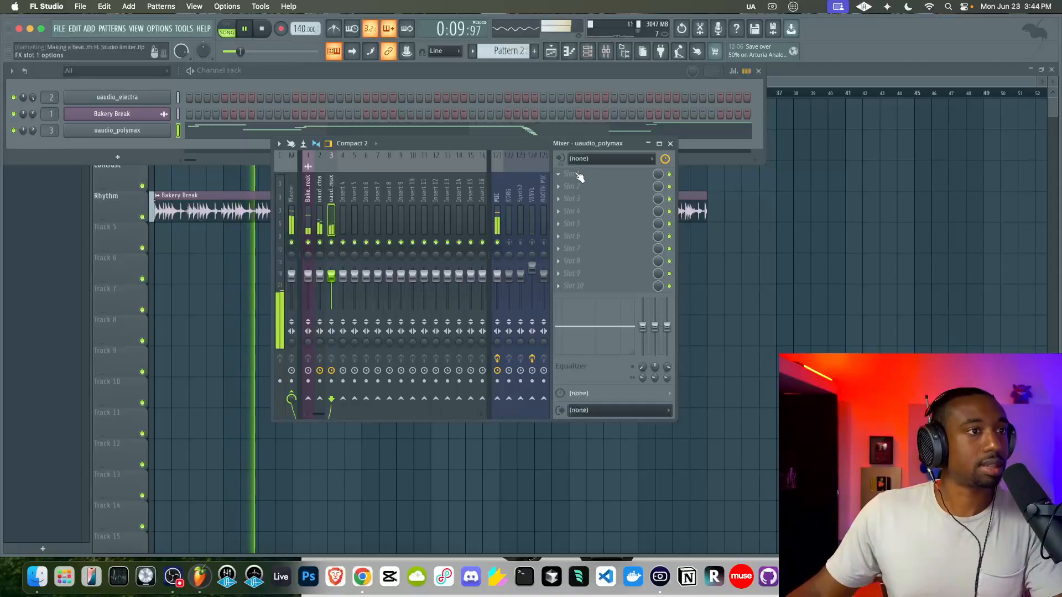
pyautogui.click(575, 174)
pyautogui.hscroll(8, 575, 176)
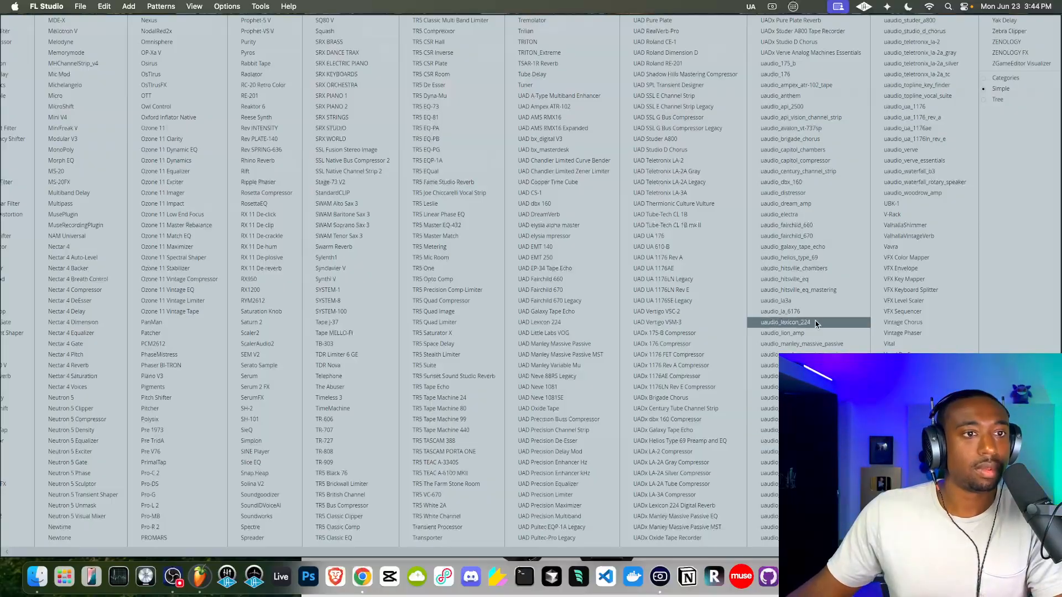
pyautogui.click(819, 250)
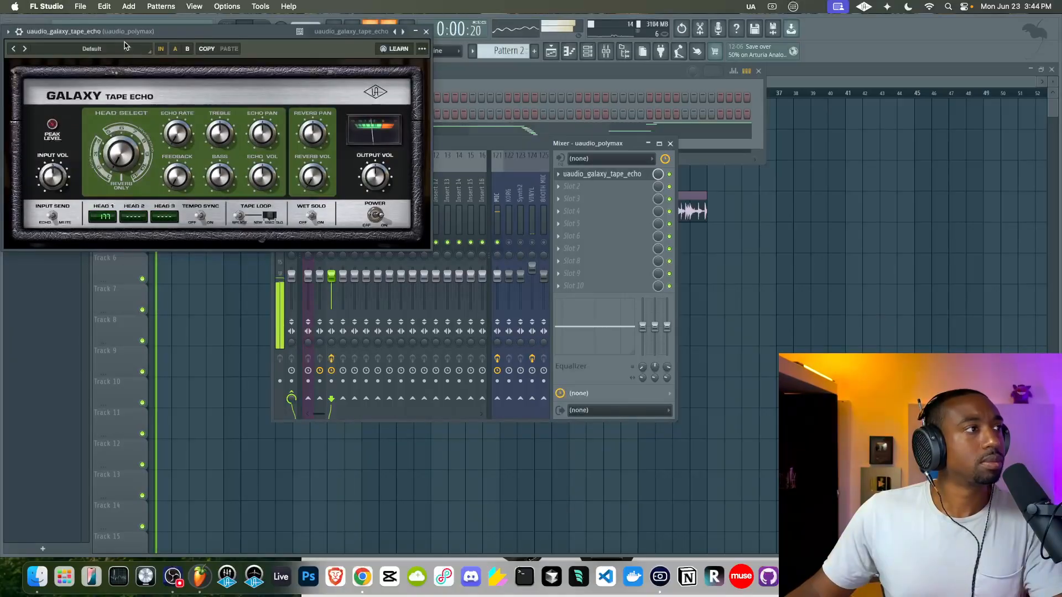
# Step: Adjust the Galaxy Tape Echo's echo rate on the polymax track until head 1 reads 149, and close the effect
pyautogui.click(116, 49)
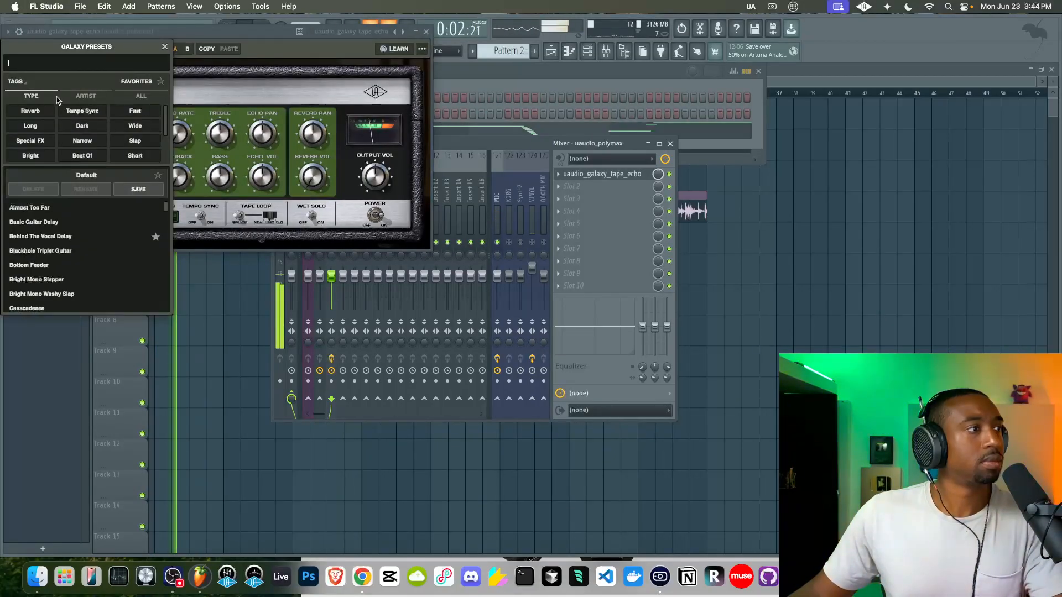
pyautogui.click(165, 47)
pyautogui.moveTo(258, 180); pyautogui.dragTo(259, 180)
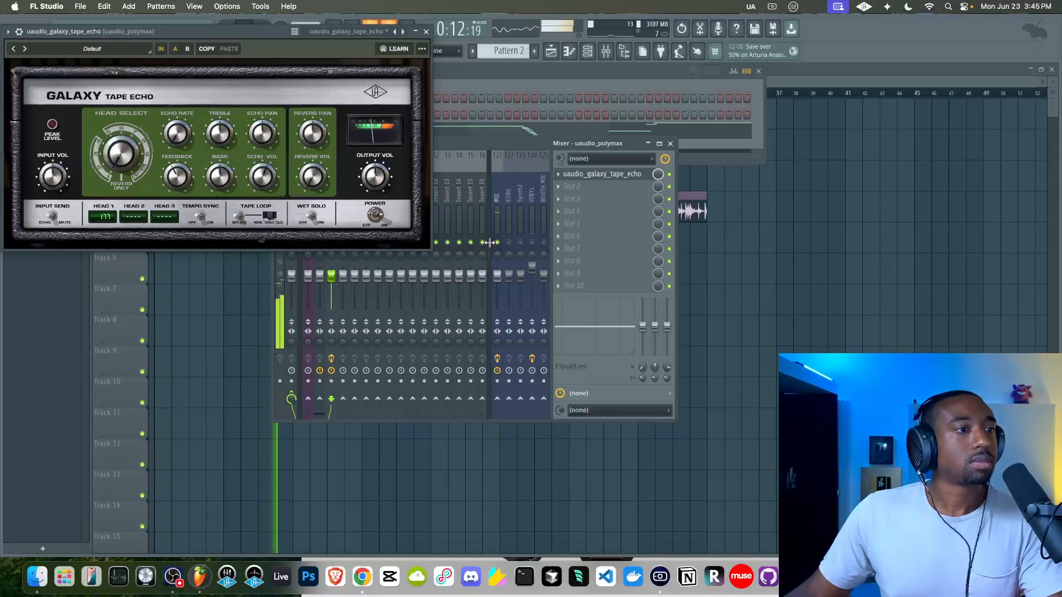
pyautogui.moveTo(490, 242); pyautogui.dragTo(551, 248)
pyautogui.click(548, 245)
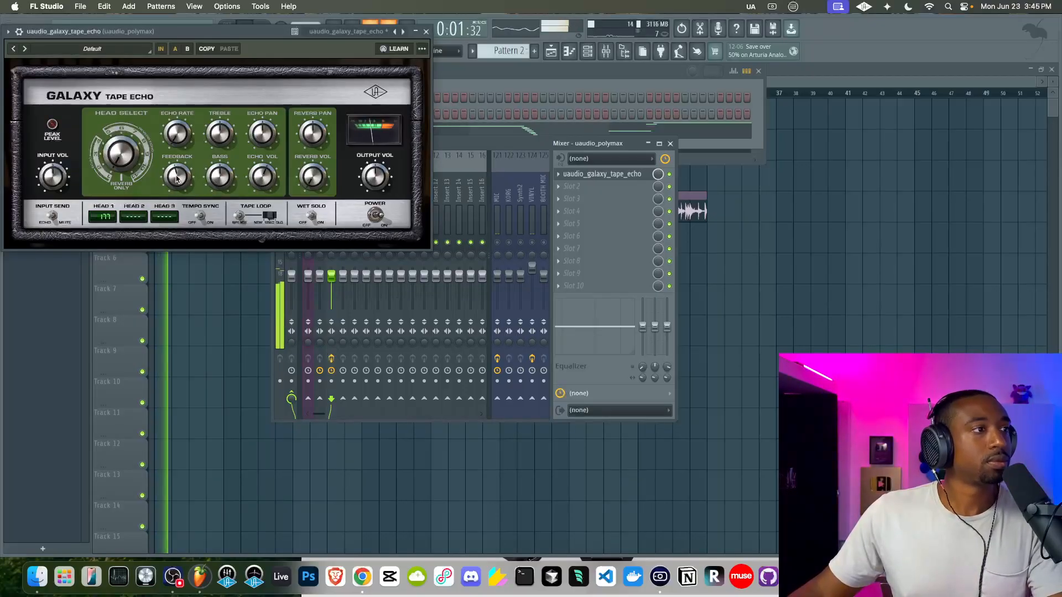
pyautogui.moveTo(183, 142); pyautogui.dragTo(176, 125)
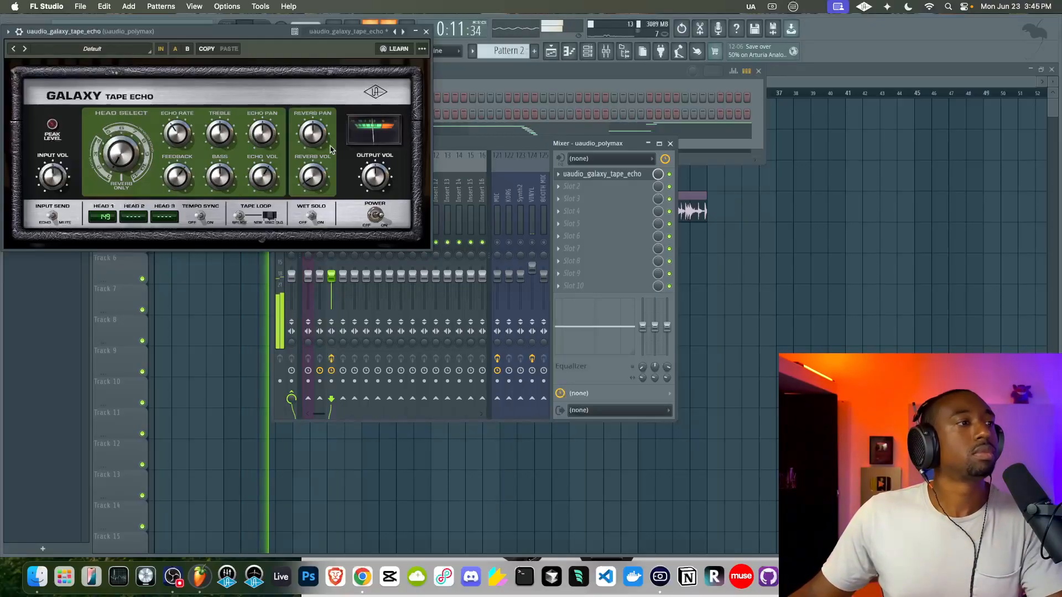
pyautogui.click(425, 32)
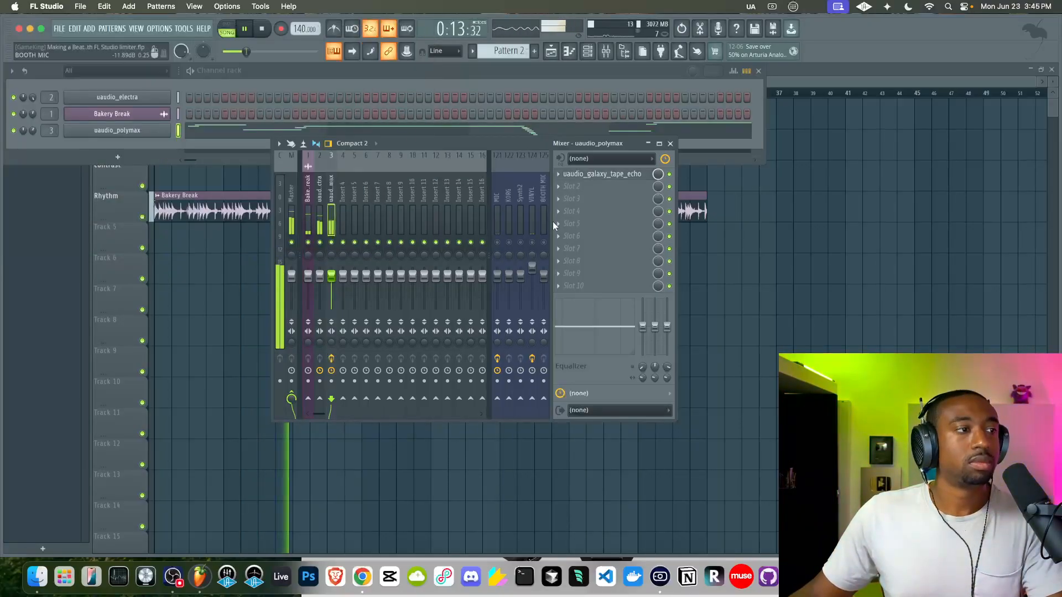
# Step: Reopen the polymax tape echo, restart the song to check the sound, and close the effect window
pyautogui.click(620, 175)
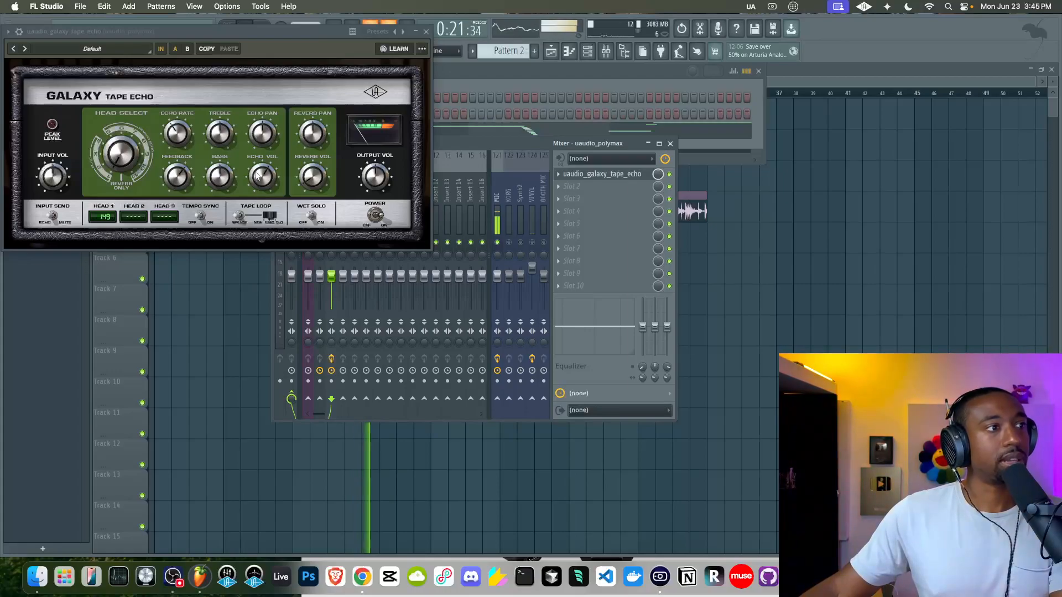
pyautogui.click(734, 294)
pyautogui.press('space')
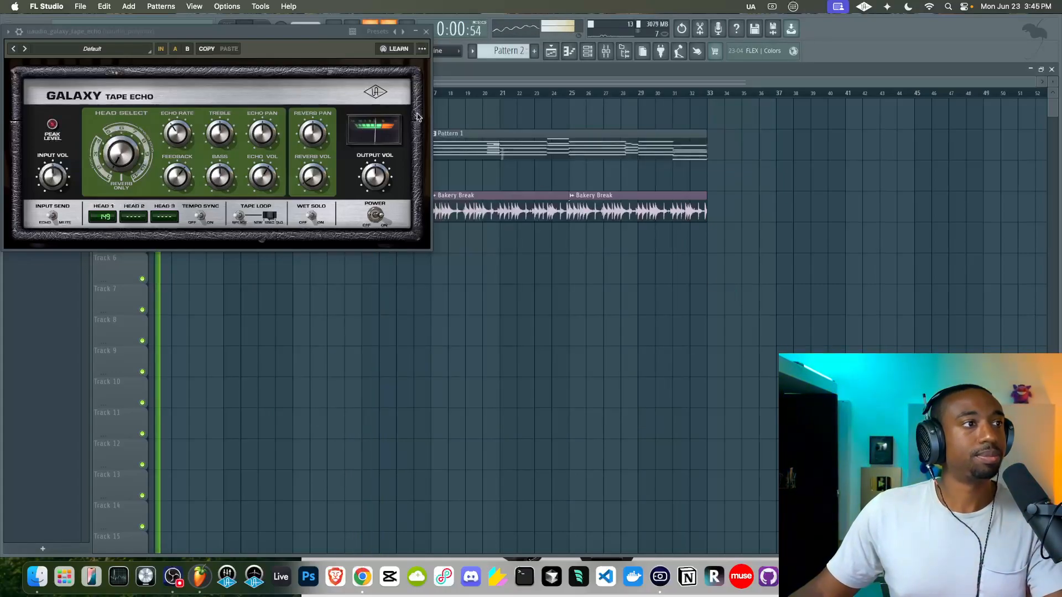
pyautogui.click(426, 31)
# Step: Select the first eight bars of Pattern 2 and duplicate it three times along the Topline track up to bar 33
pyautogui.moveTo(362, 111); pyautogui.dragTo(248, 111)
pyautogui.hotkey('ctrl', 'b')
pyautogui.hotkey('ctrl', 'b')
pyautogui.hotkey('ctrl', 'b')
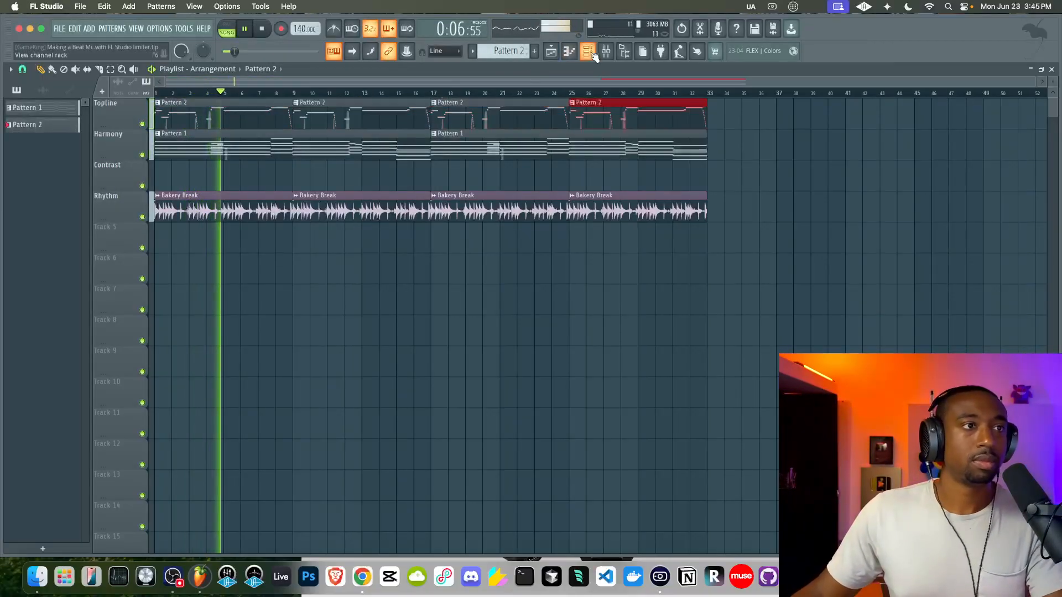
# Step: Check the tape echo settings on the polymax mixer track during playback, and close the effect and the mixer
pyautogui.click(590, 53)
pyautogui.click(591, 53)
pyautogui.click(606, 51)
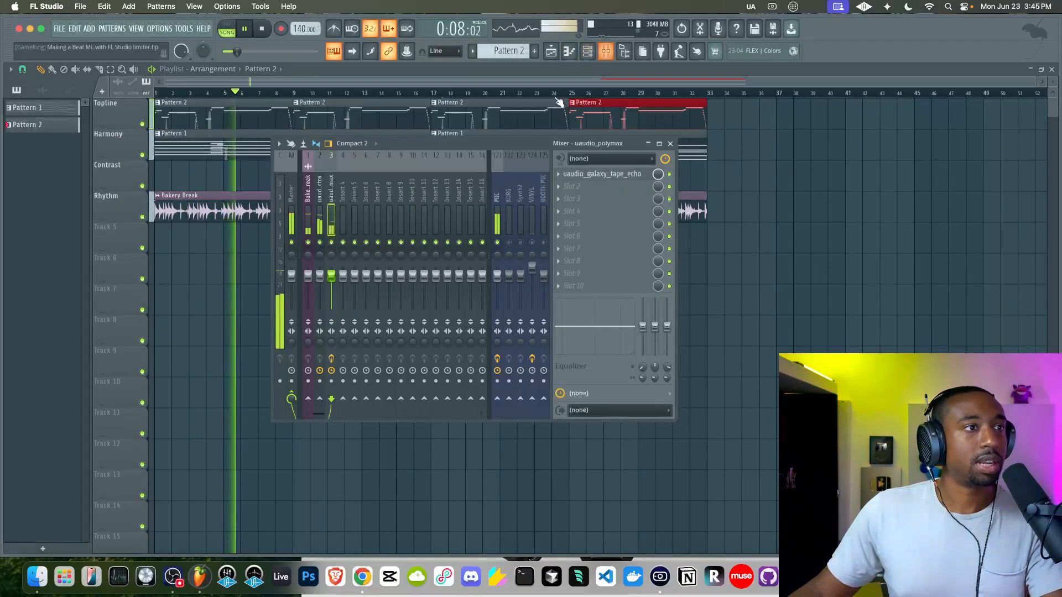
pyautogui.click(621, 175)
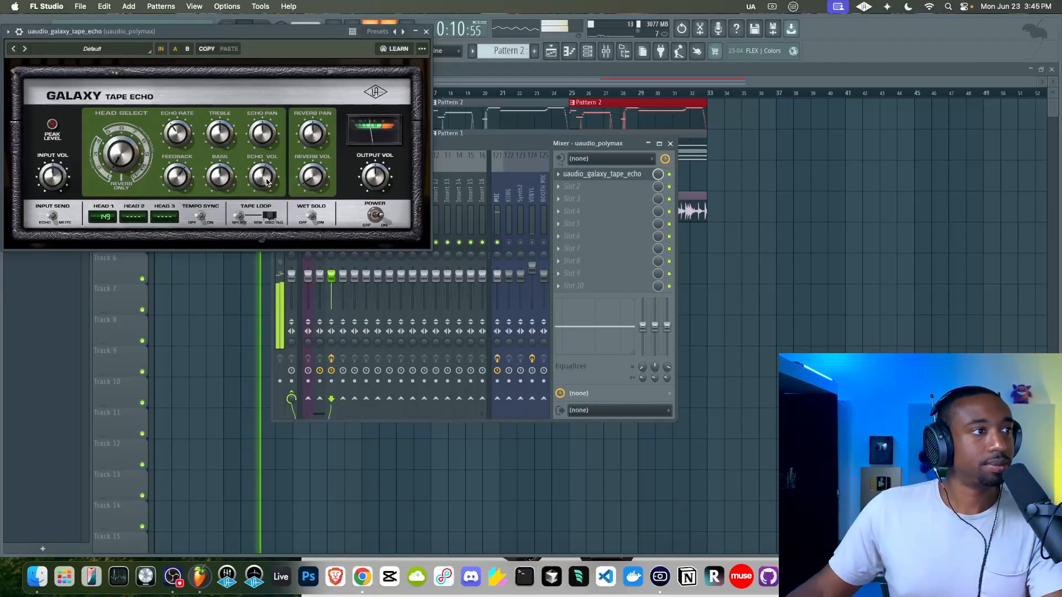
pyautogui.click(426, 31)
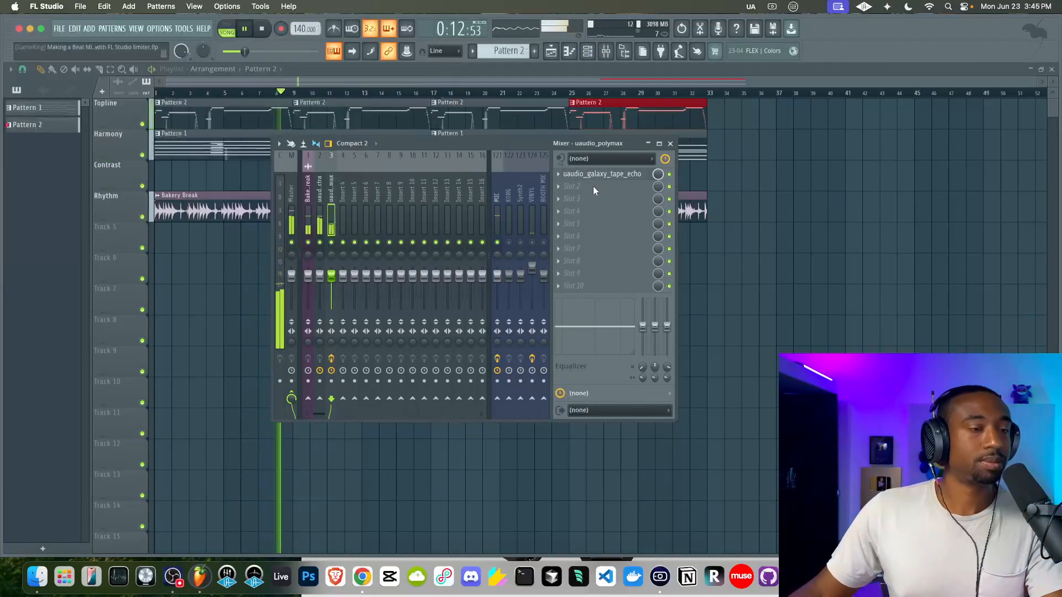
pyautogui.click(670, 144)
# Step: Switch to the empty Pattern 3 and remove the Pattern 2 clips at bars 9 and 25 from the Topline track
pyautogui.click(587, 50)
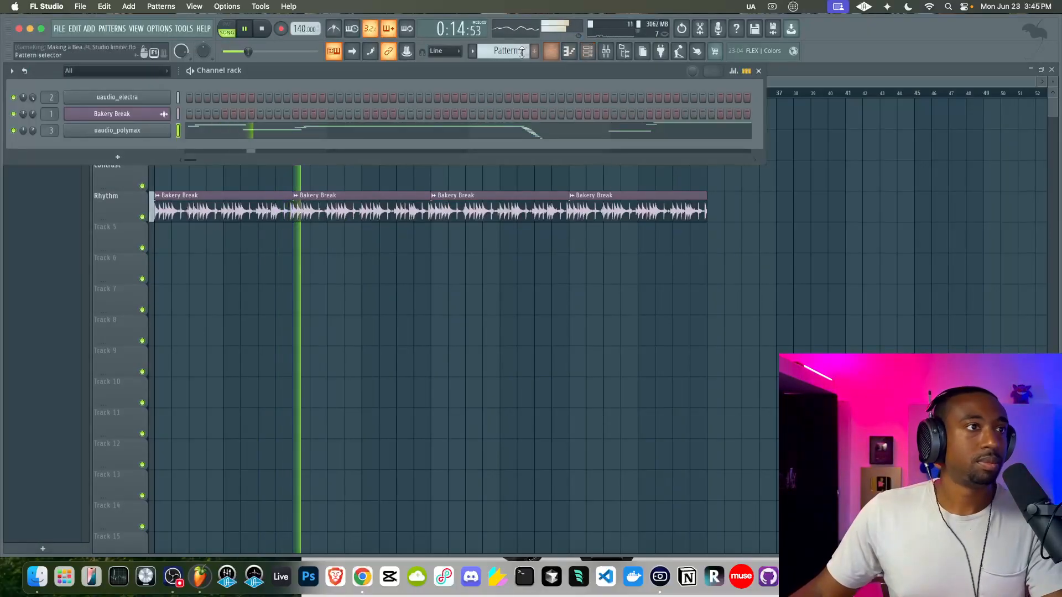
pyautogui.click(534, 50)
pyautogui.press('F6')
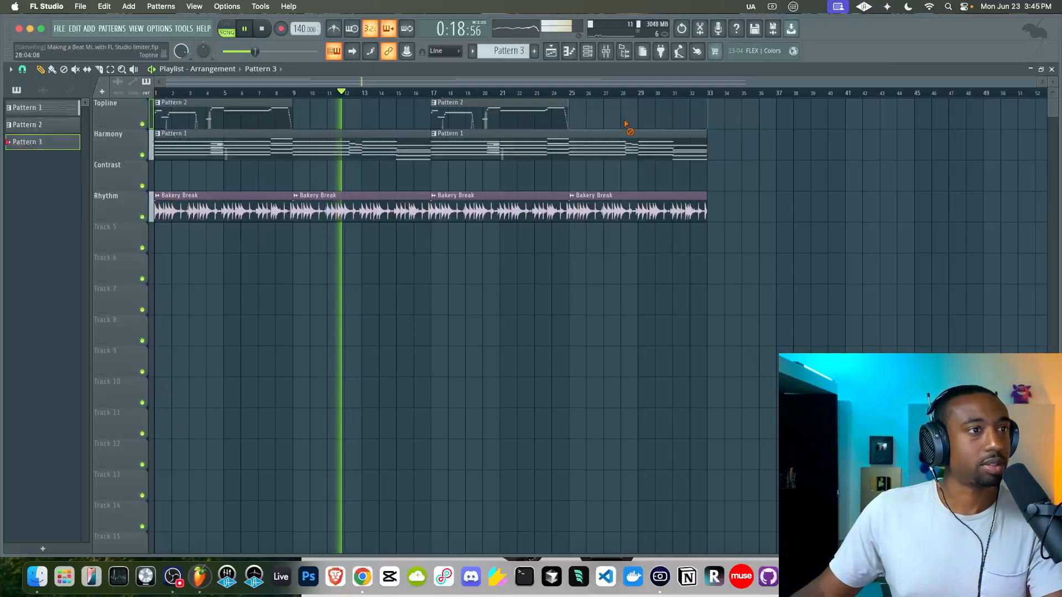
# Step: Add the uaudio_minimoog instrument as a new channel in Pattern 3
pyautogui.click(588, 51)
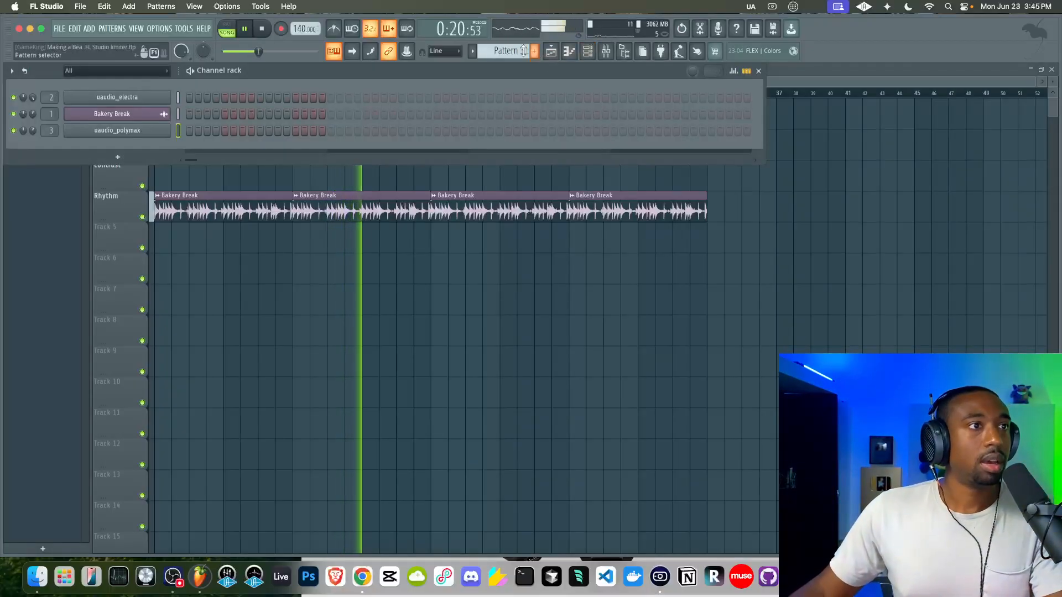
pyautogui.click(118, 157)
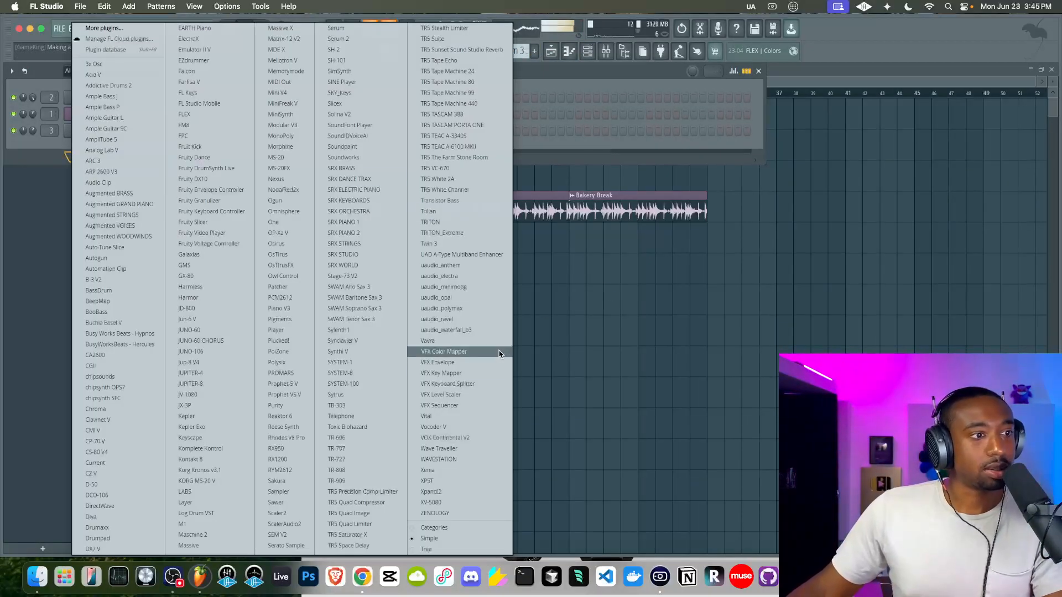
pyautogui.click(470, 288)
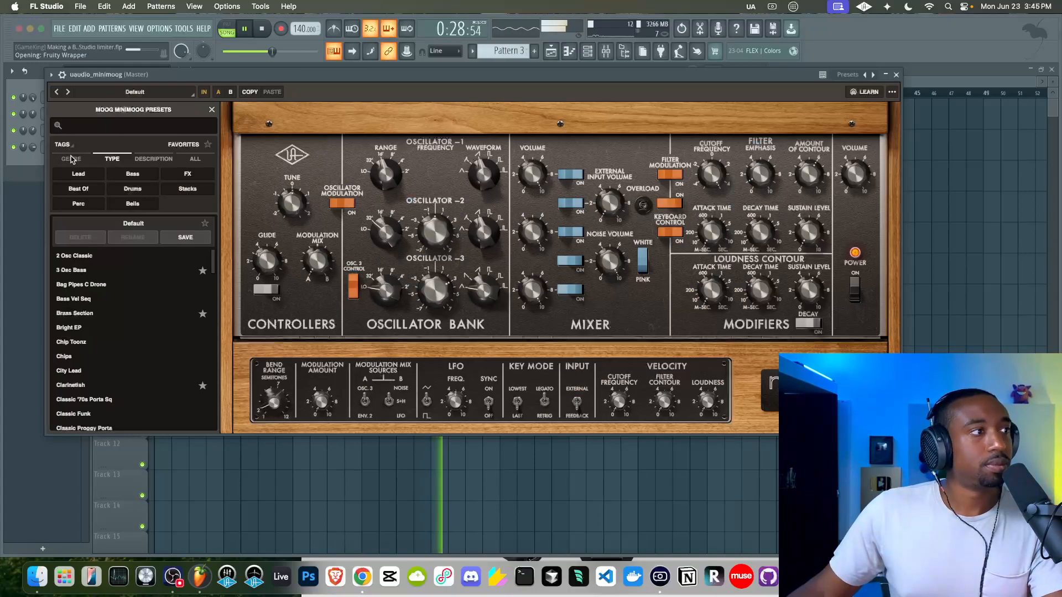
# Step: Filter the Minimoog presets by the Hip-Hop genre and show only favorites
pyautogui.click(72, 159)
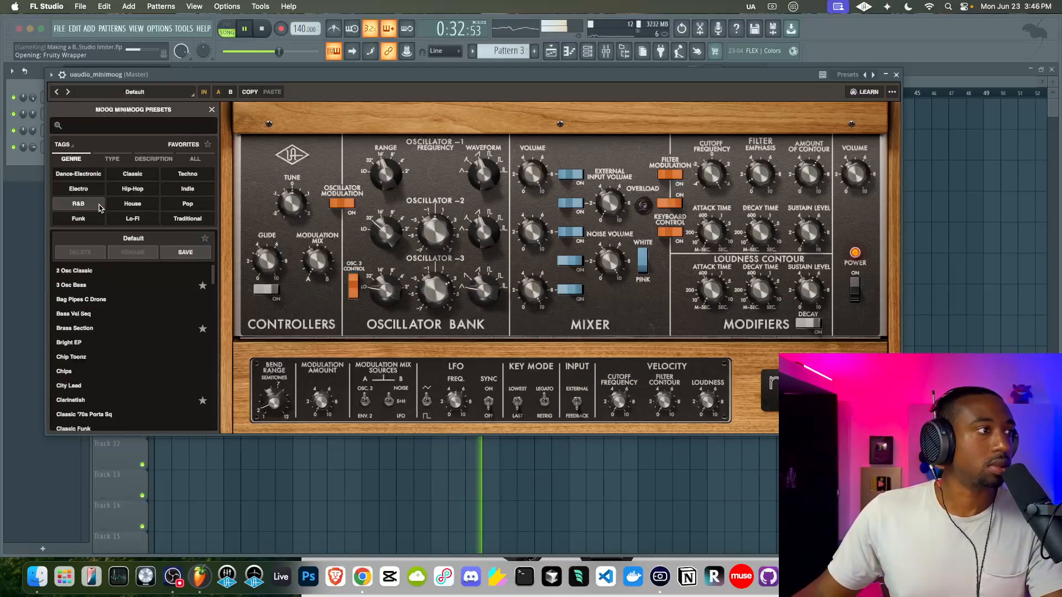
pyautogui.click(133, 189)
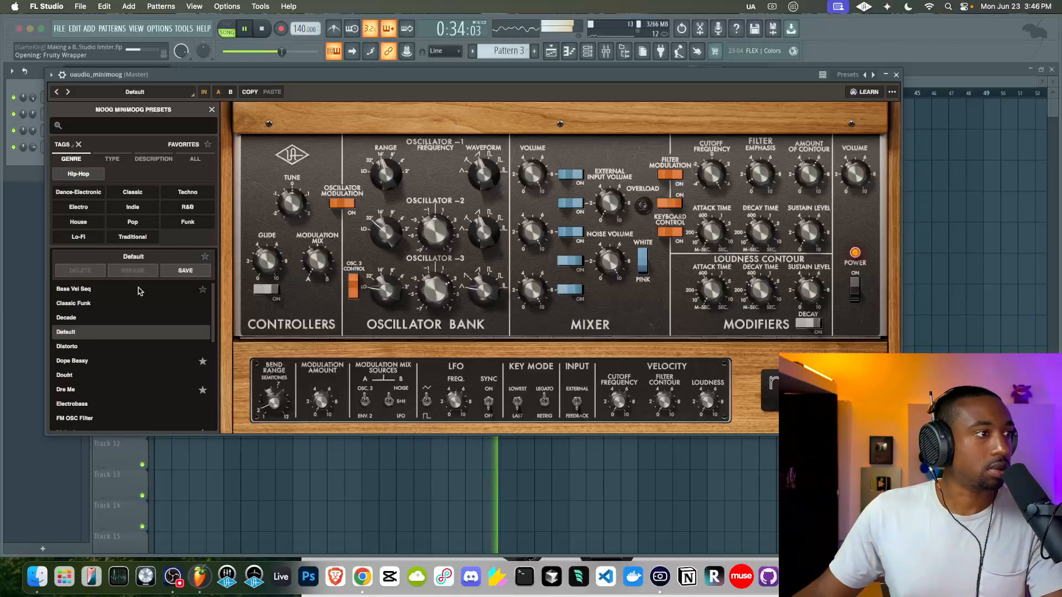
pyautogui.rightClick(121, 327)
pyautogui.click(205, 146)
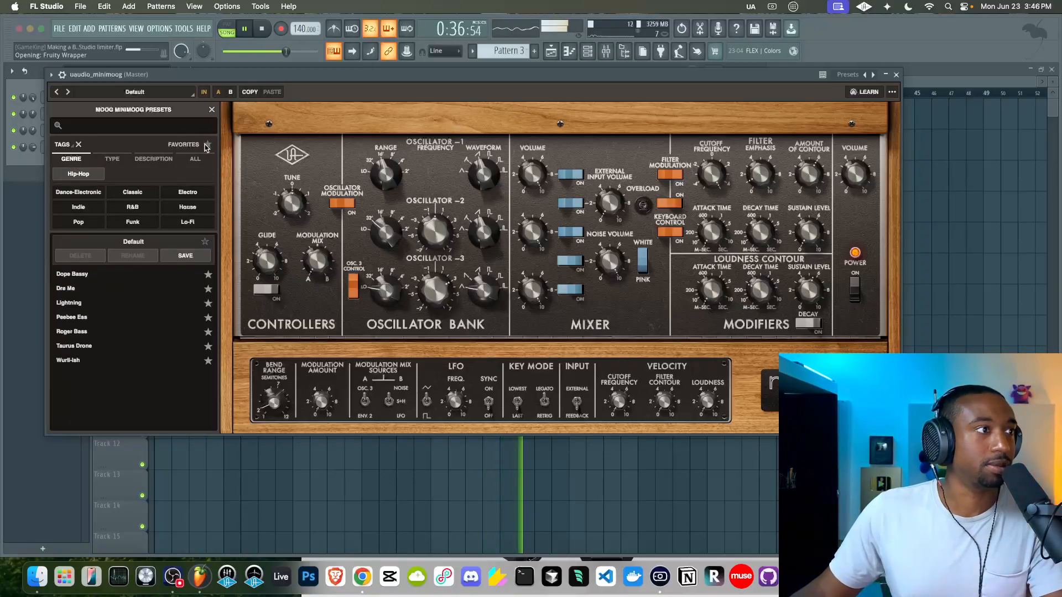
# Step: Audition the Dope Bassy, Dre Me and Lightning presets, load Peebee Ess and close the Minimoog window
pyautogui.click(123, 274)
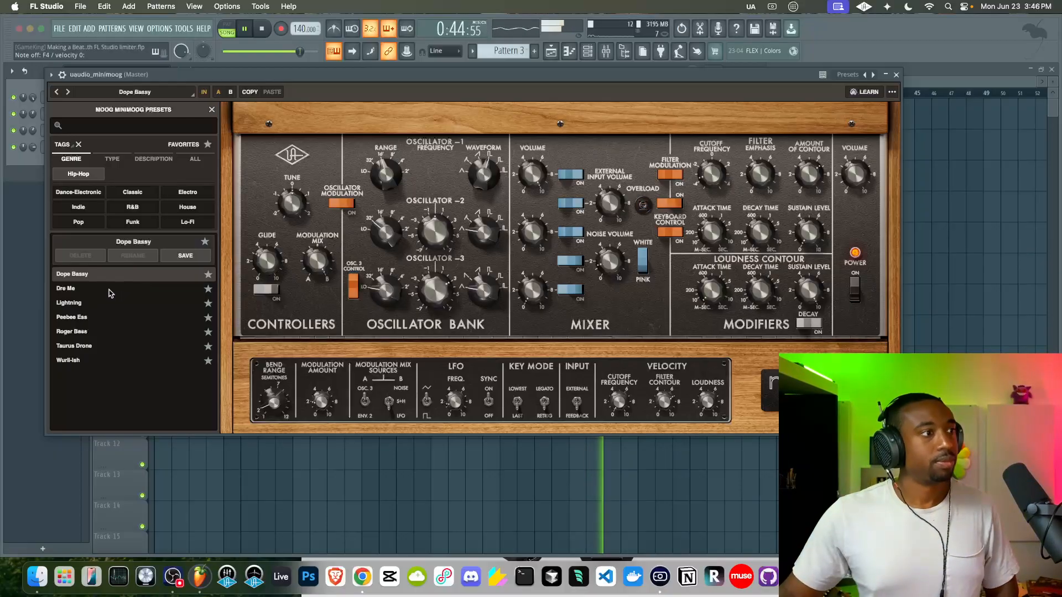
pyautogui.click(110, 290)
pyautogui.click(111, 303)
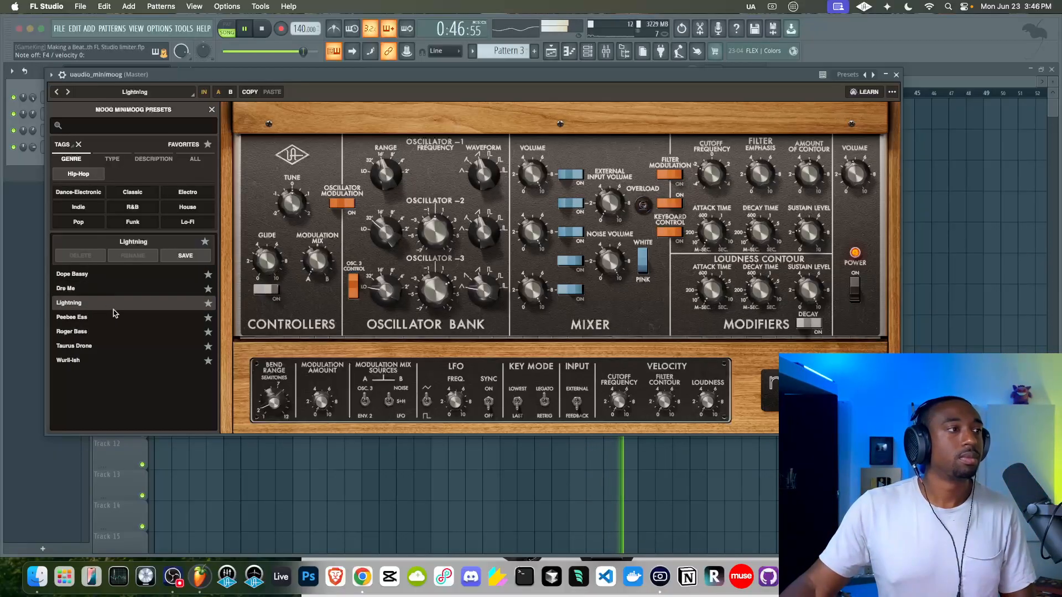
pyautogui.click(116, 317)
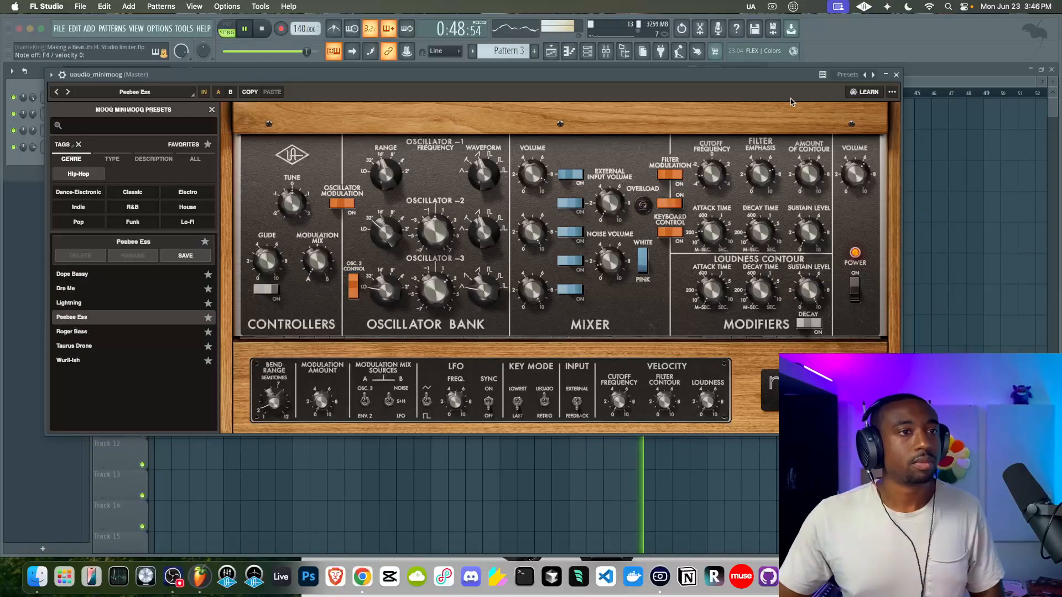
pyautogui.click(897, 74)
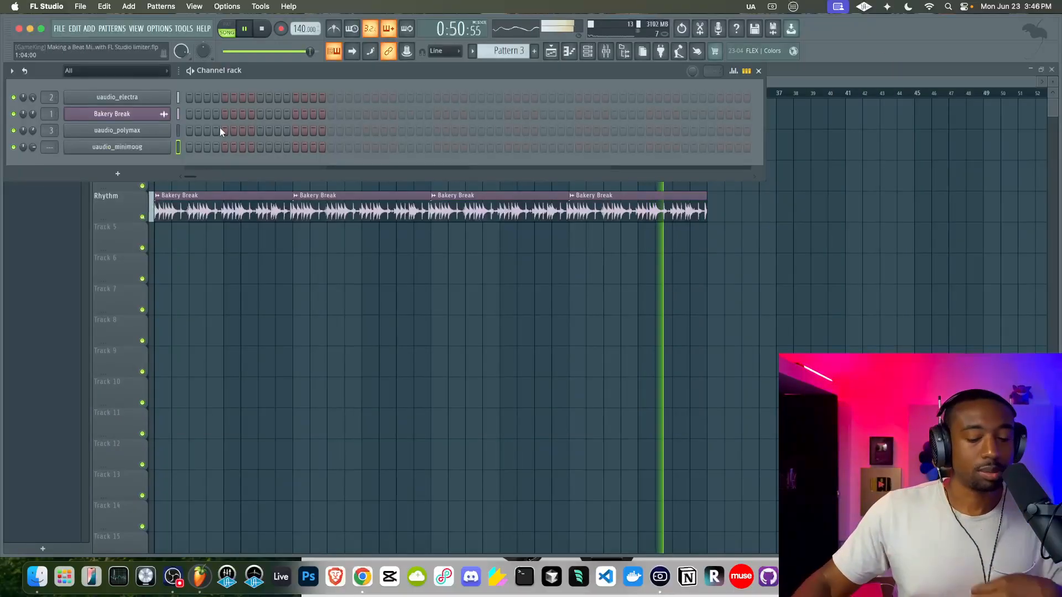
# Step: Route uaudio_minimoog to mixer insert 4 and try to record a Minimoog part over the song with Pattern 3 selected
pyautogui.press('F9')
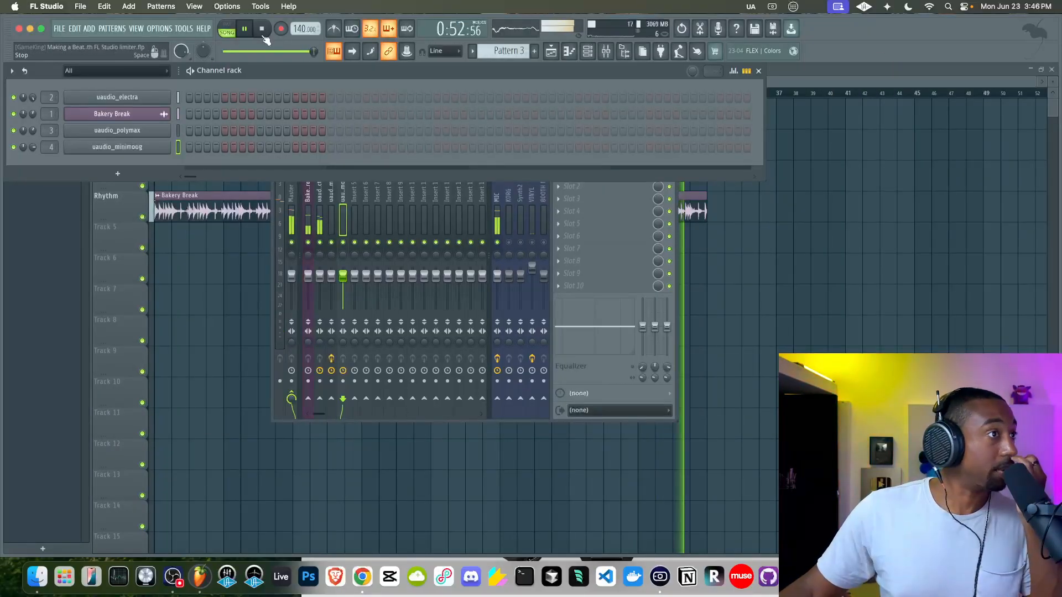
pyautogui.press('F5')
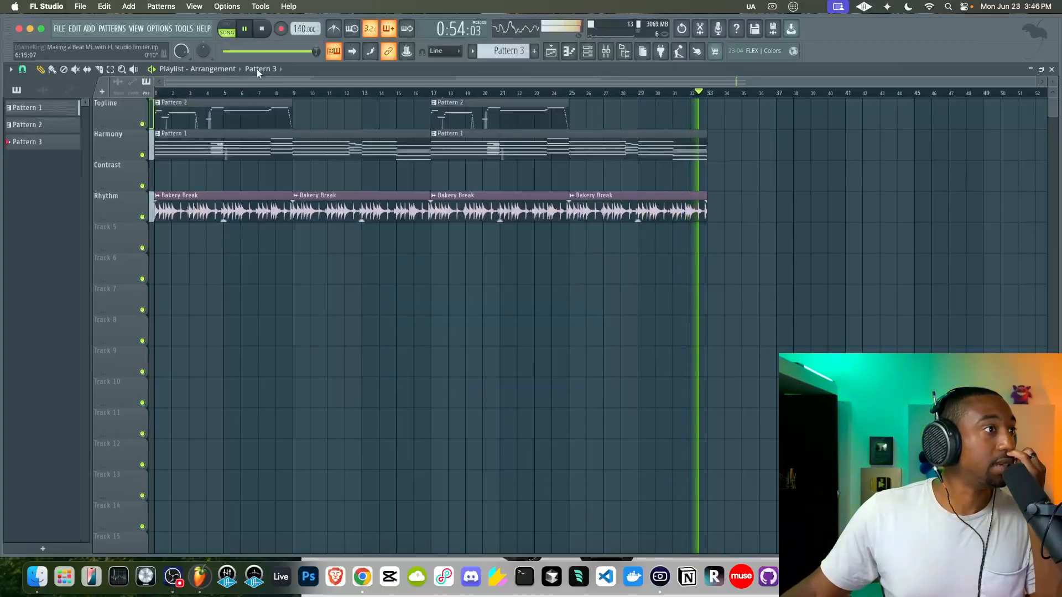
pyautogui.click(263, 29)
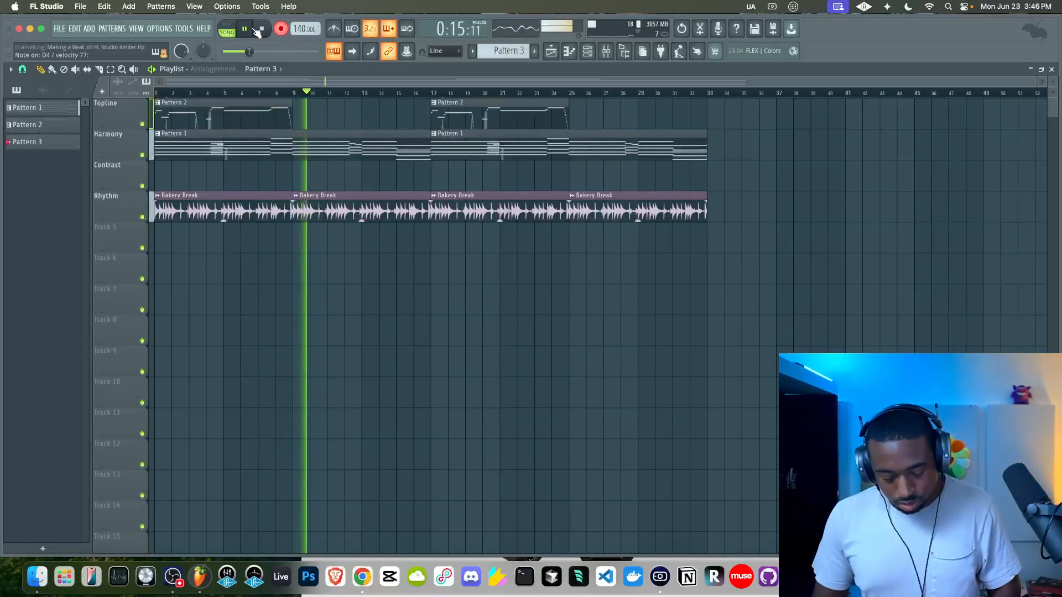
pyautogui.click(257, 32)
pyautogui.rightClick(236, 173)
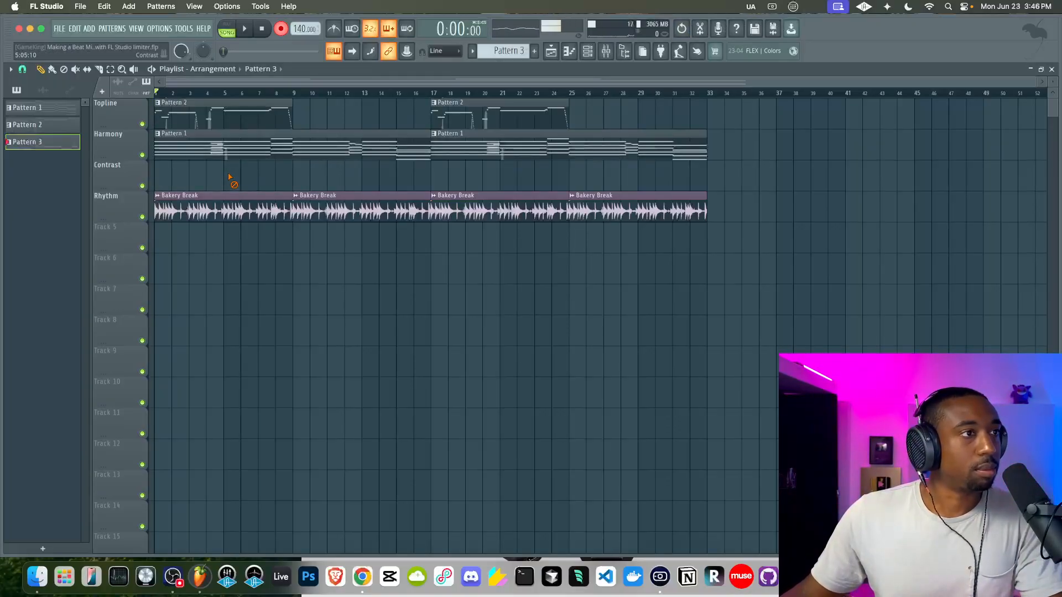
# Step: Open Pattern 1 in the Electra piano roll and undo the extra notes recorded over the chords
pyautogui.doubleClick(230, 136)
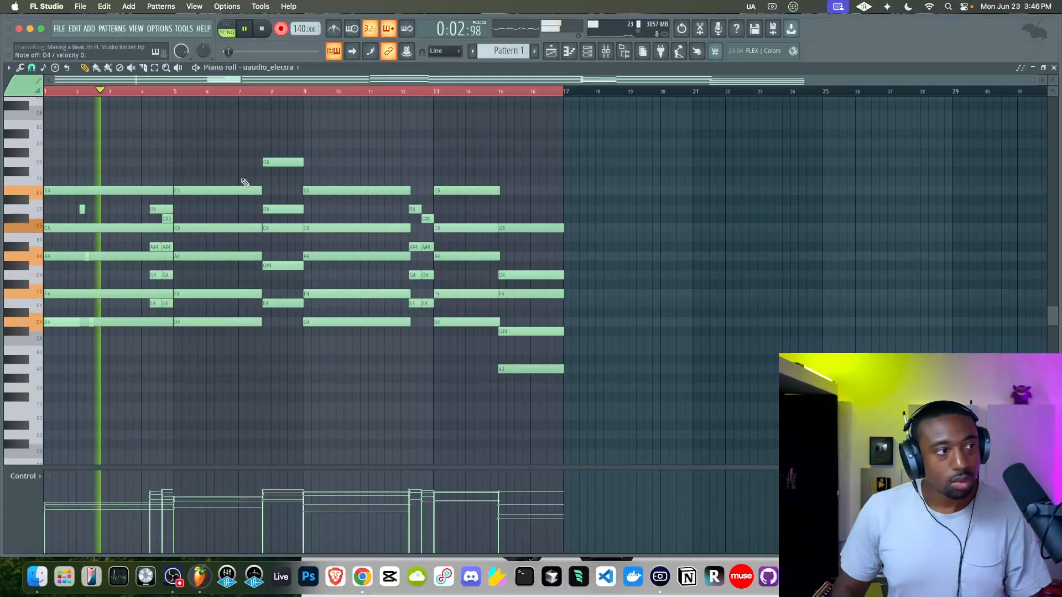
pyautogui.press('space')
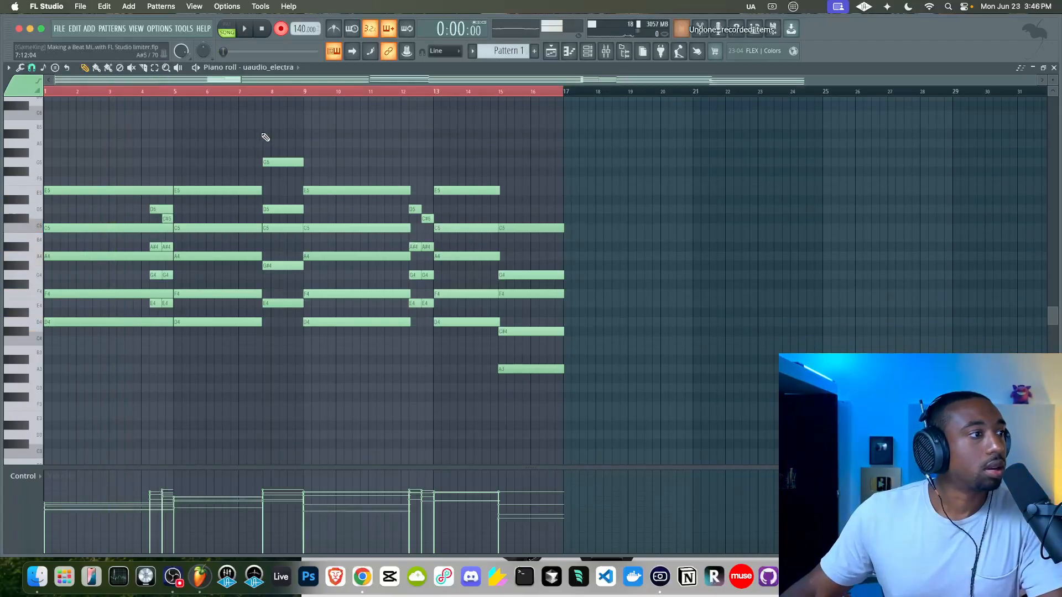
pyautogui.click(590, 55)
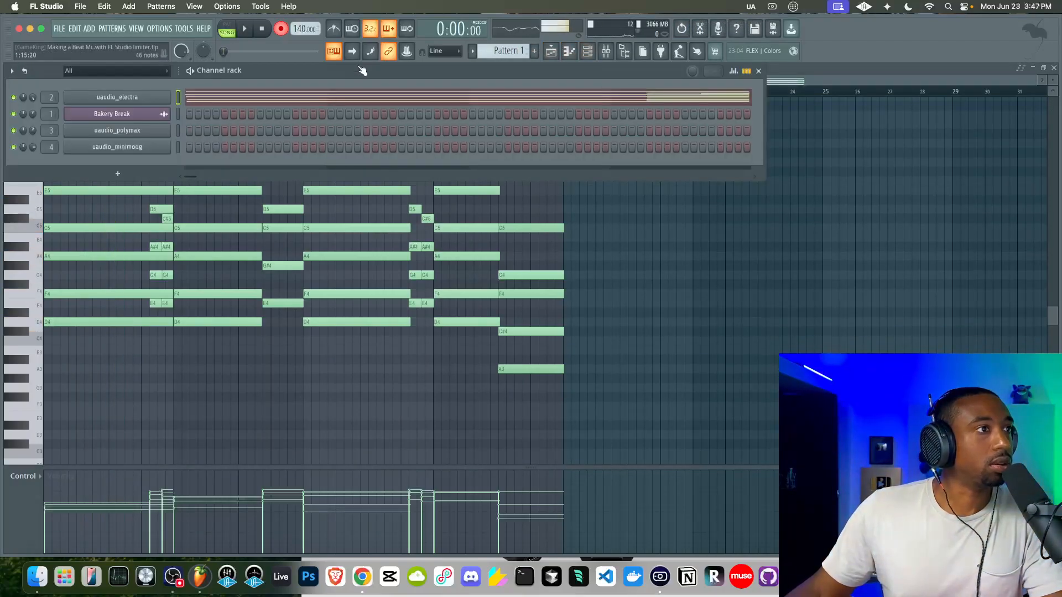
pyautogui.click(539, 52)
pyautogui.scroll(1, 514, 51)
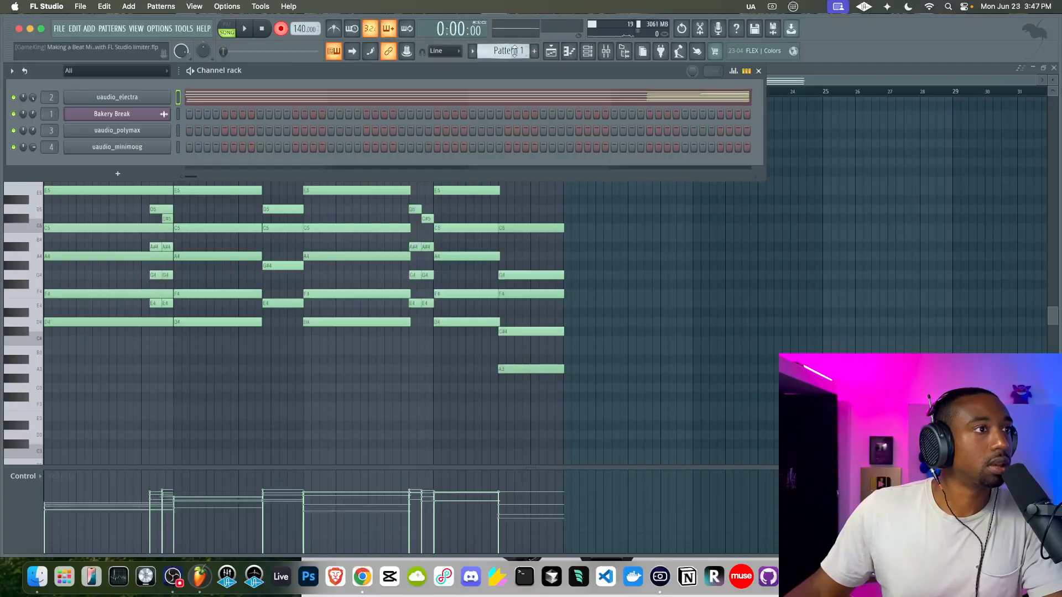
# Step: Open the Minimoog piano roll in Pattern 1 and record a 16-bar bass line following the Electra chords, starting on D4
pyautogui.rightClick(156, 146)
pyautogui.click(182, 147)
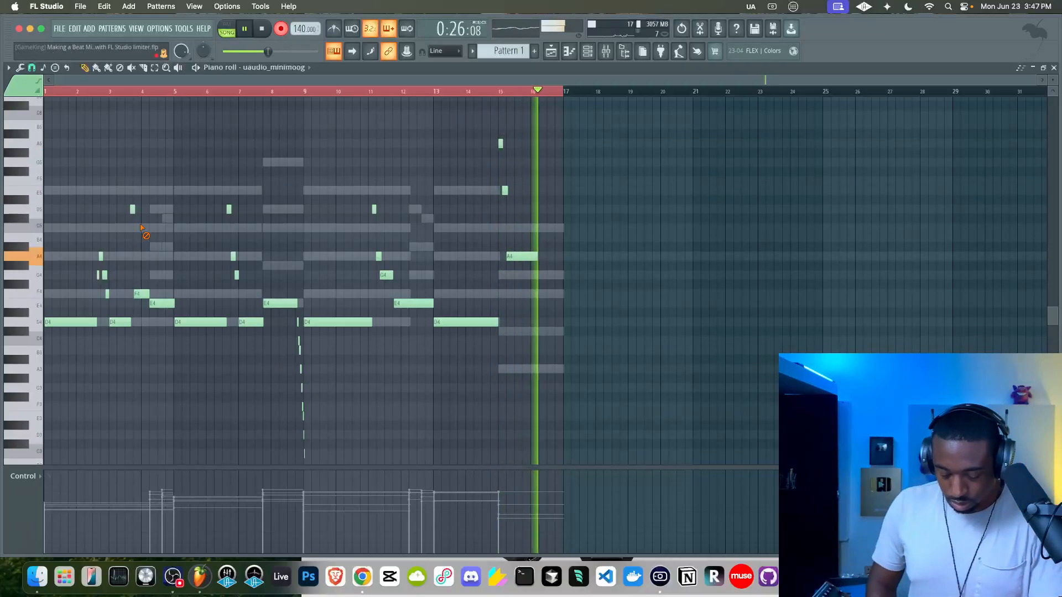
pyautogui.press('space')
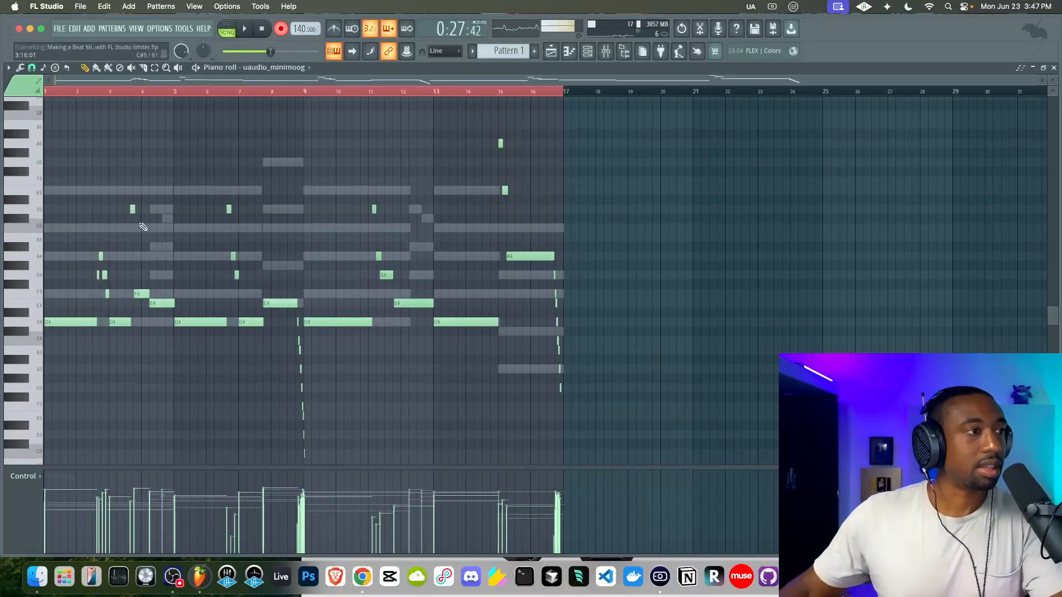
# Step: Play back the recorded Minimoog bass line and check its channel and mixer track
pyautogui.click(588, 51)
pyautogui.press('space')
pyautogui.press('F9')
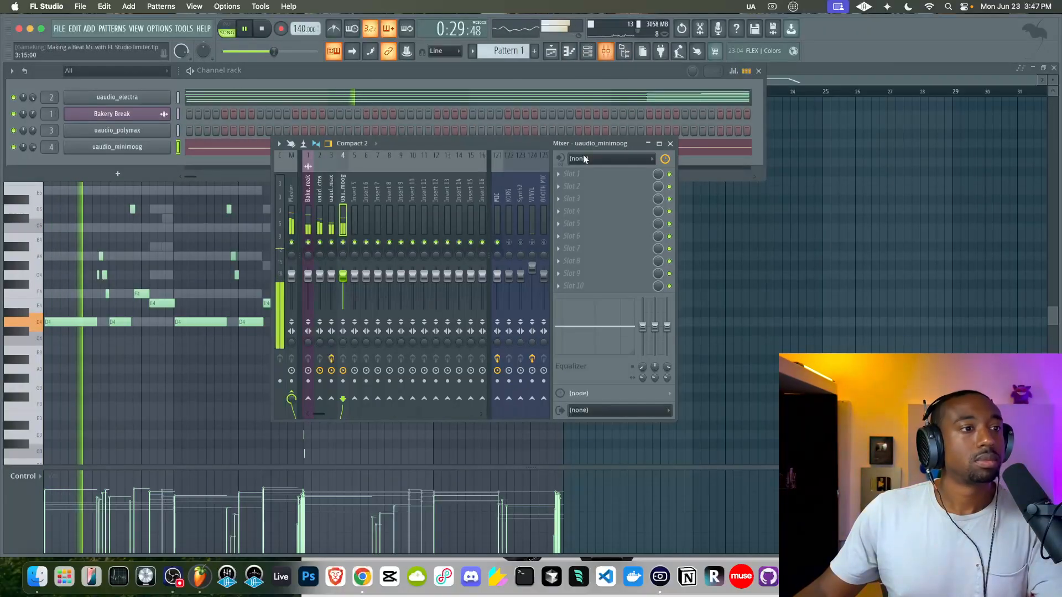
pyautogui.click(995, 68)
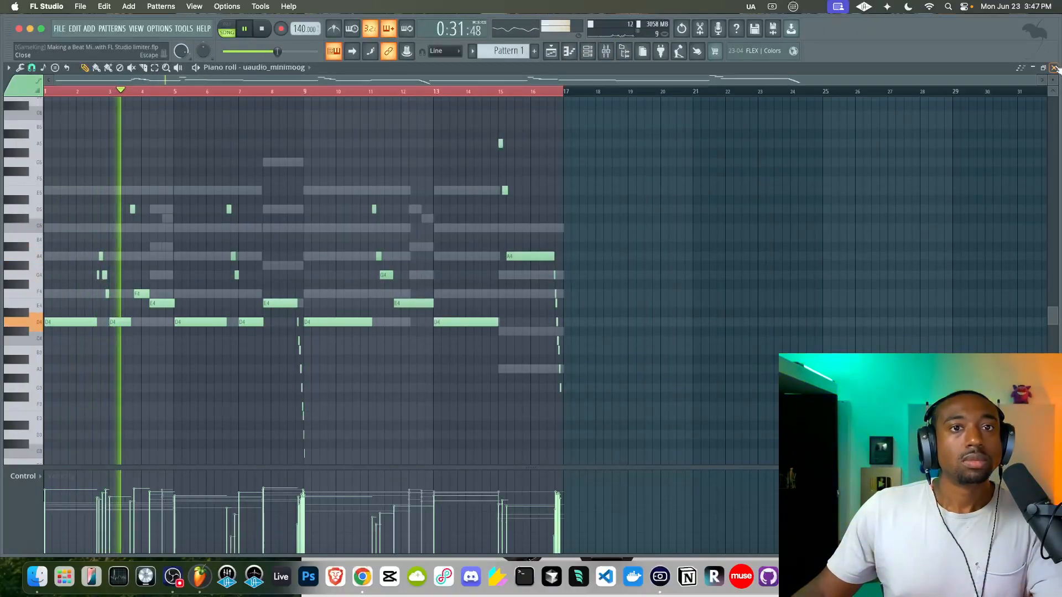
# Step: Move the Minimoog bass notes out of Pattern 1 into Pattern 4 and place Pattern 4 on the Contrast track at bar 17
pyautogui.click(1055, 67)
pyautogui.click(474, 118)
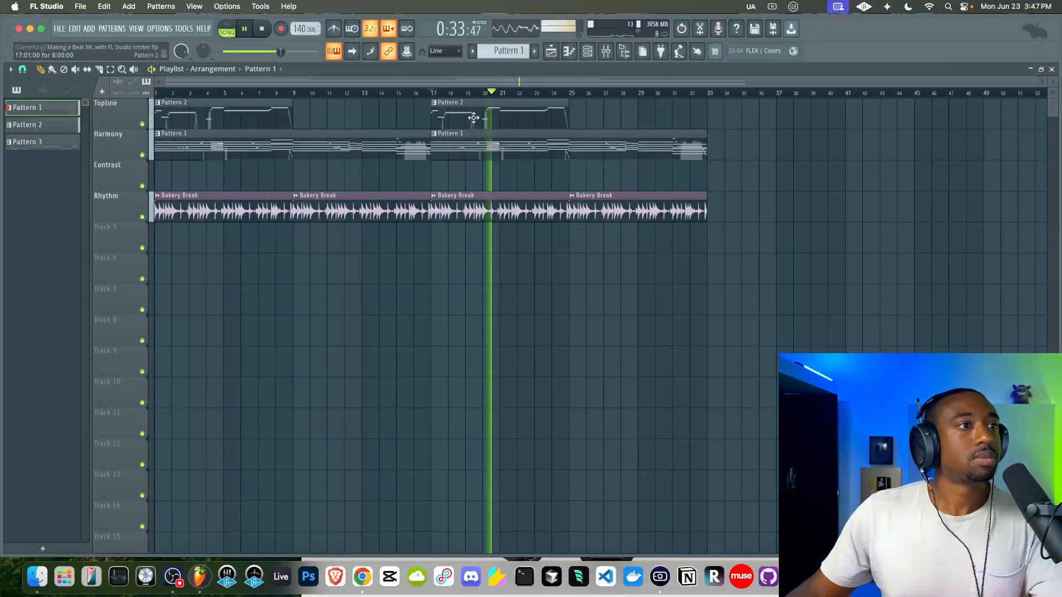
pyautogui.press('F6')
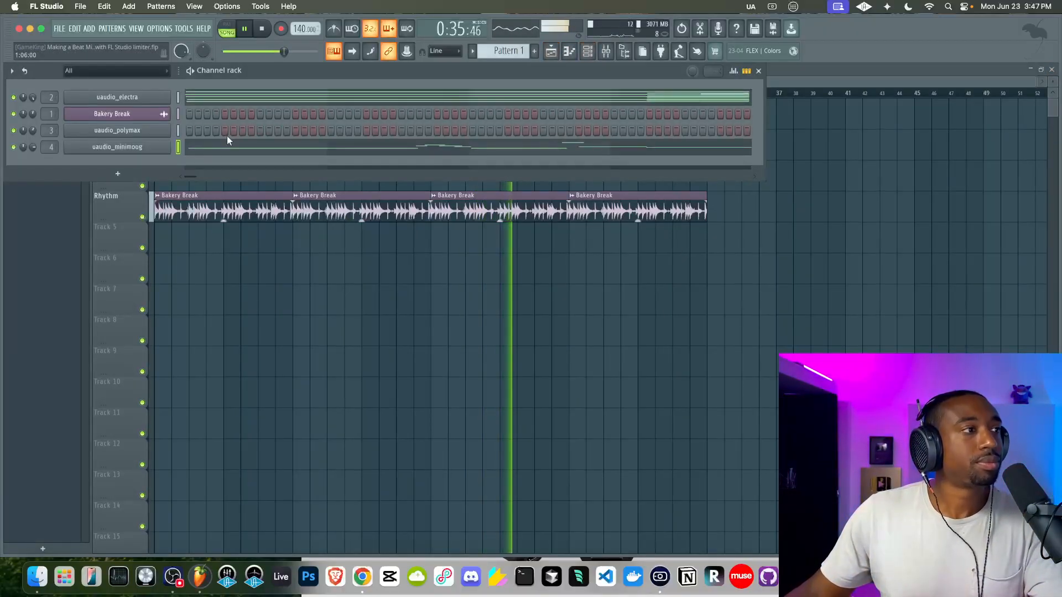
pyautogui.moveTo(506, 51); pyautogui.dragTo(505, 40)
pyautogui.press('F6')
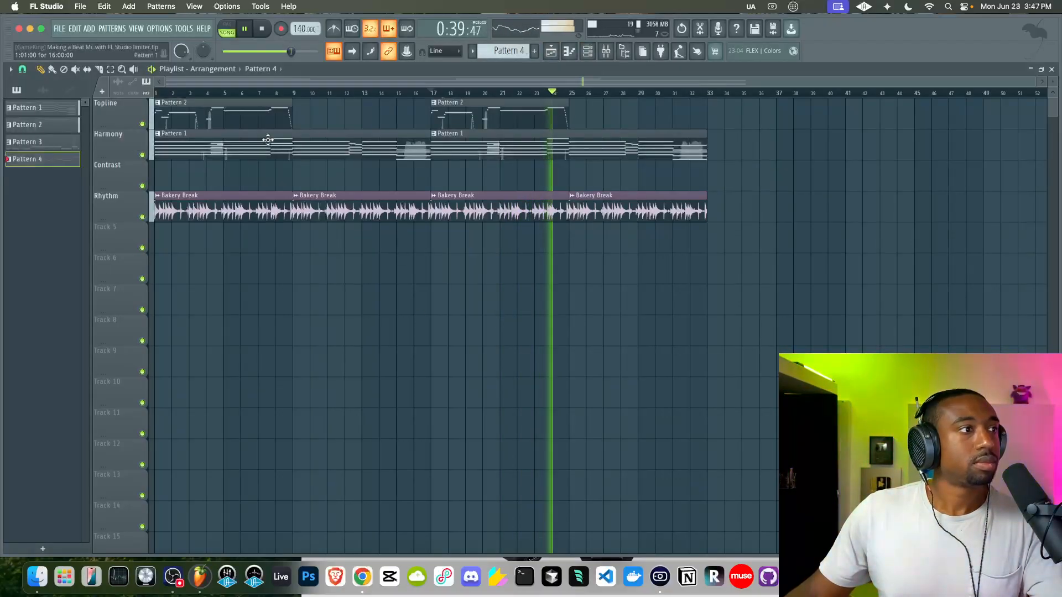
pyautogui.click(434, 183)
# Step: Duplicate the Pattern 2 clip at bar 17 so it repeats from bar 25 on the Topline track
pyautogui.keyDown('ctrl'); pyautogui.click(533, 124); pyautogui.keyUp('ctrl')
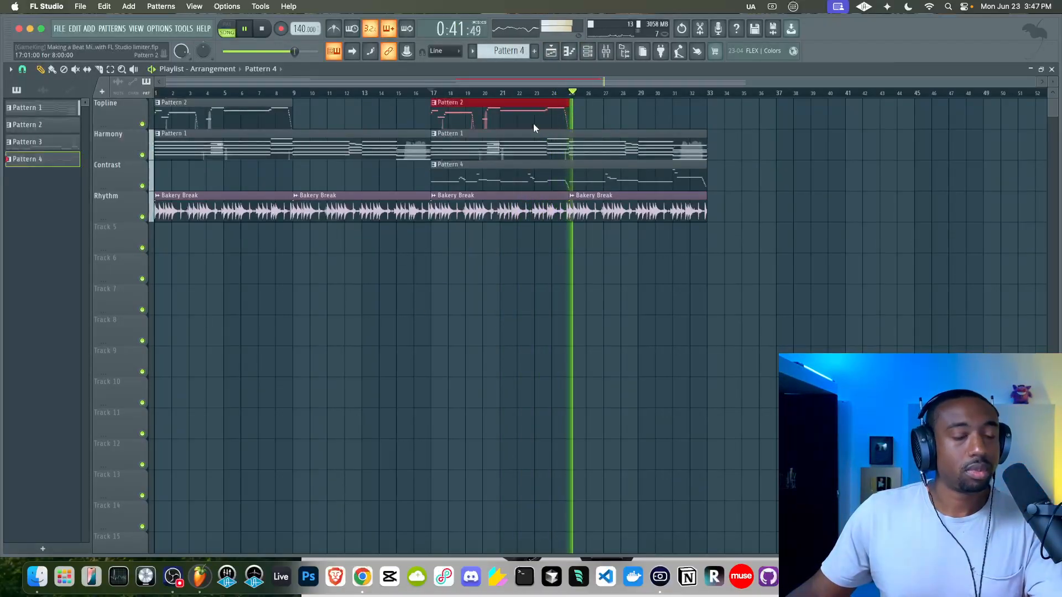
pyautogui.hotkey('ctrl', 'b')
pyautogui.click(348, 114)
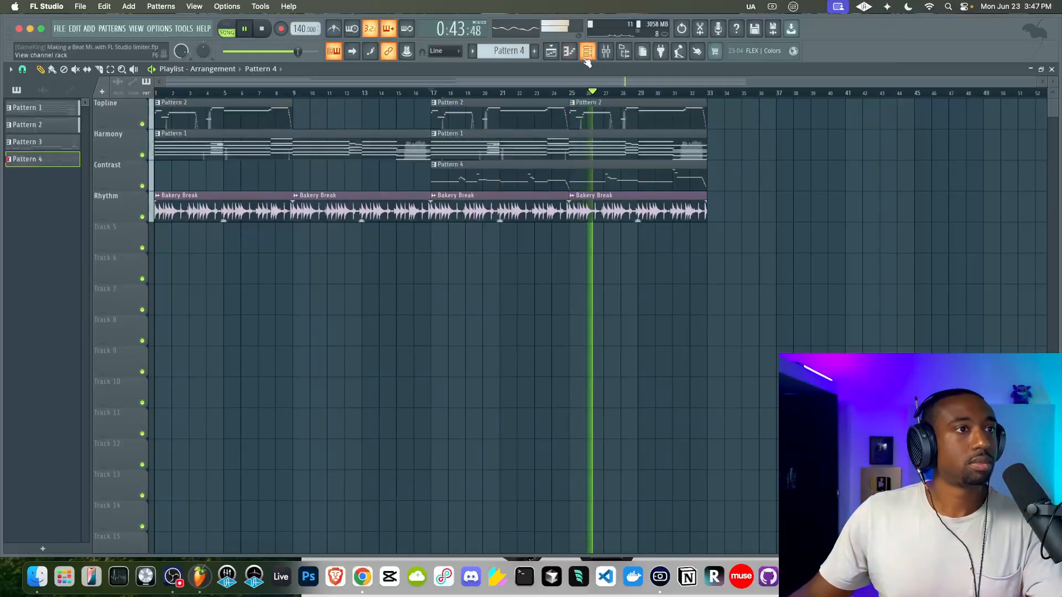
# Step: Load Fruity Limiter in the first effect slot of the Master mixer track and raise its gain to about 6.1 dB
pyautogui.press('F9')
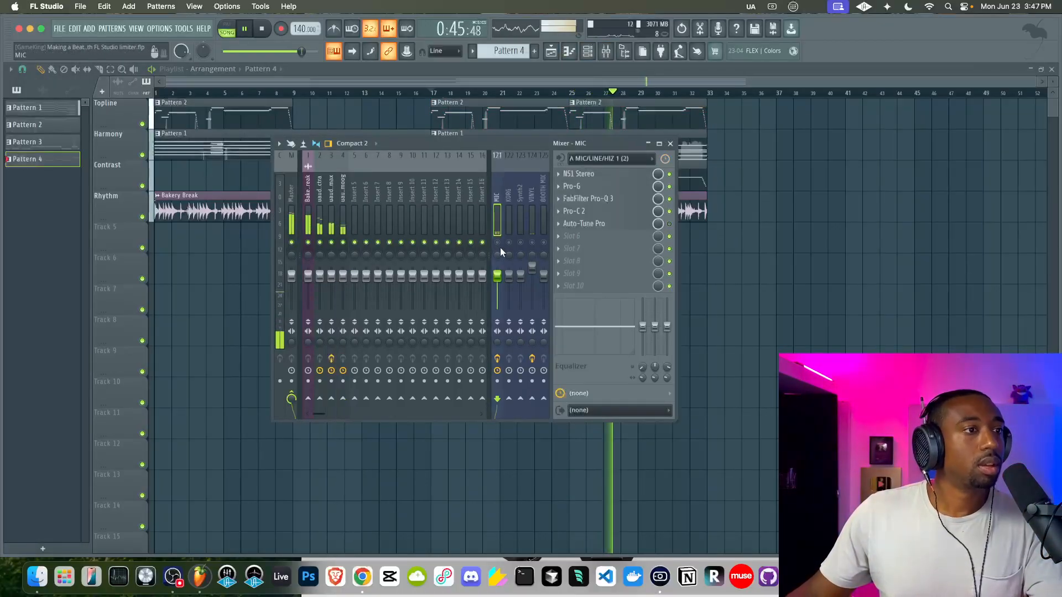
pyautogui.click(355, 201)
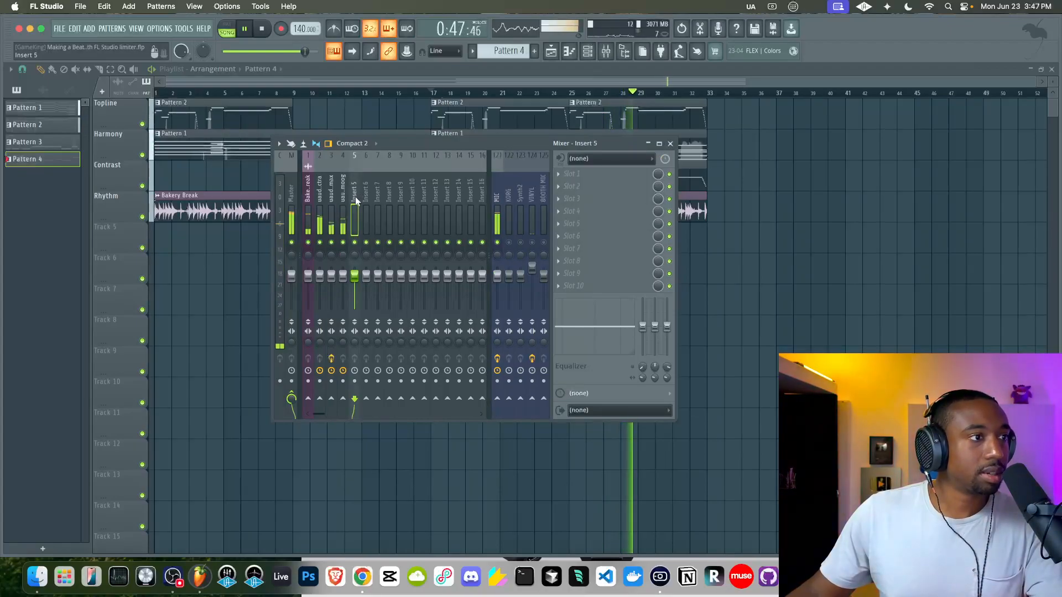
pyautogui.click(294, 200)
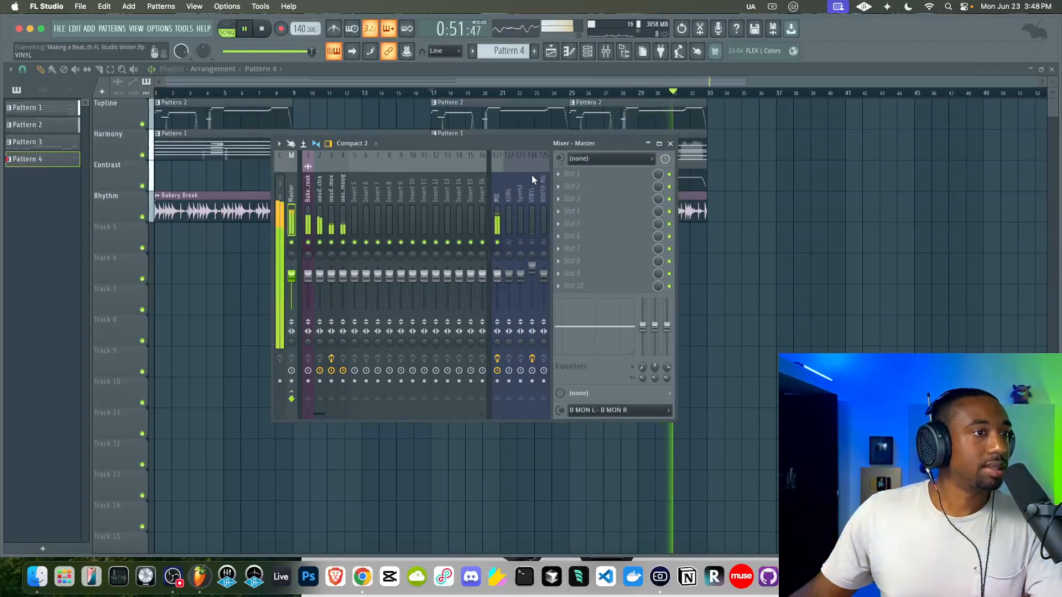
pyautogui.click(577, 176)
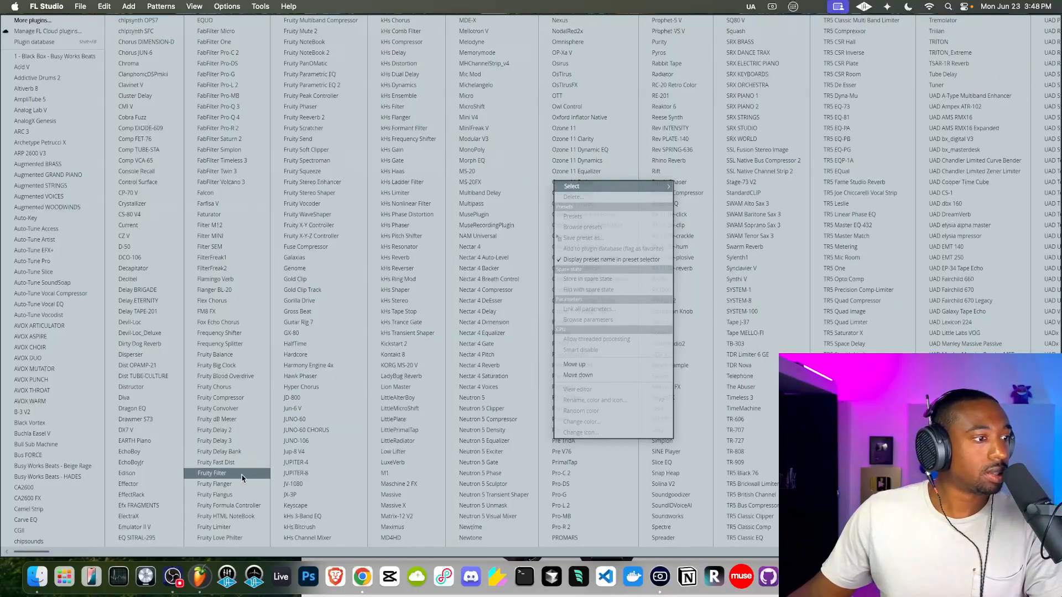
pyautogui.click(213, 527)
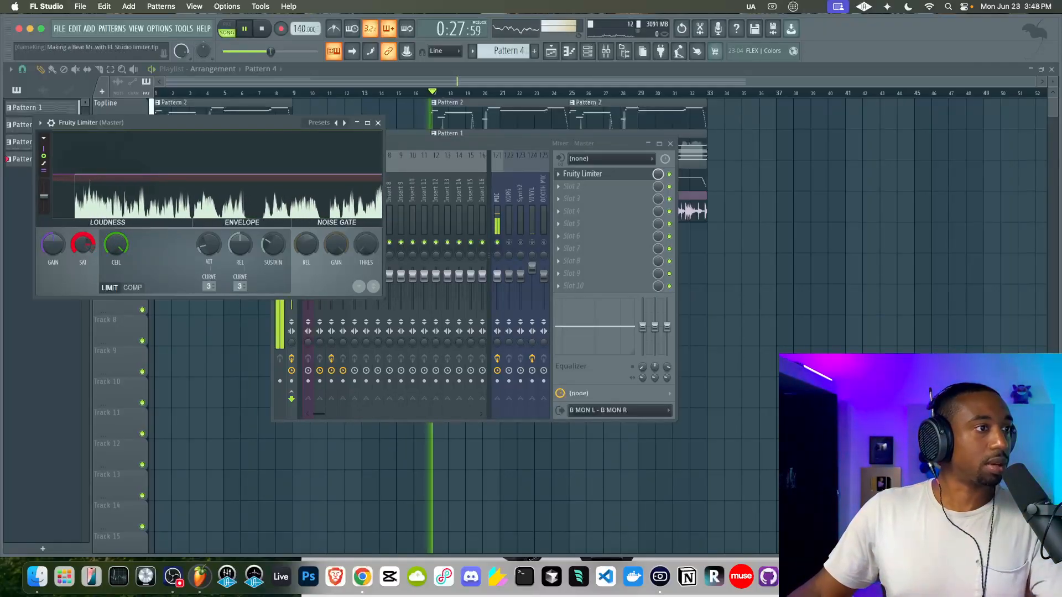
pyautogui.moveTo(53, 244); pyautogui.dragTo(53, 208)
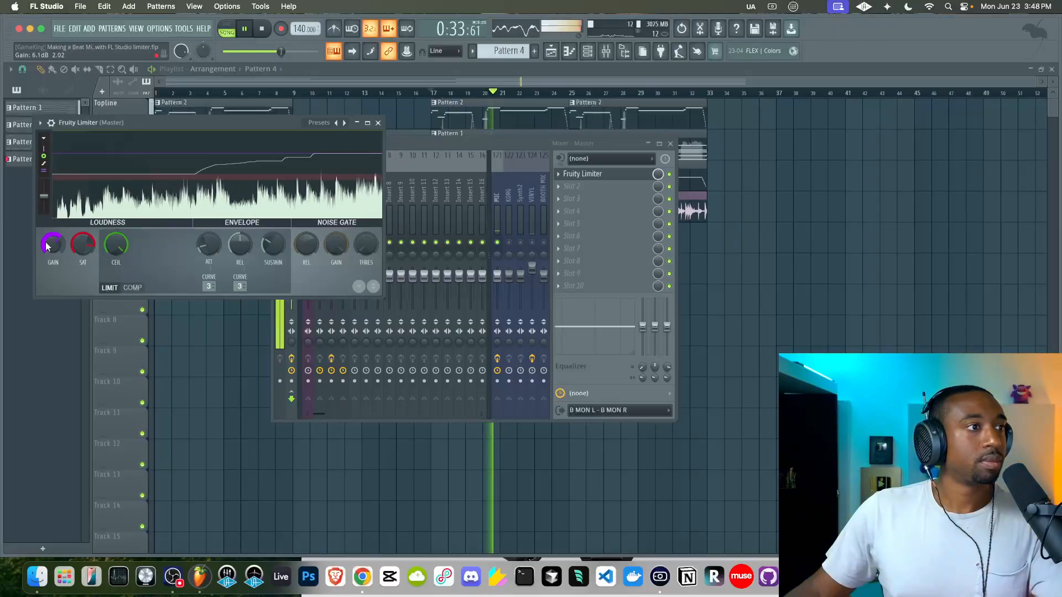
pyautogui.press('Escape')
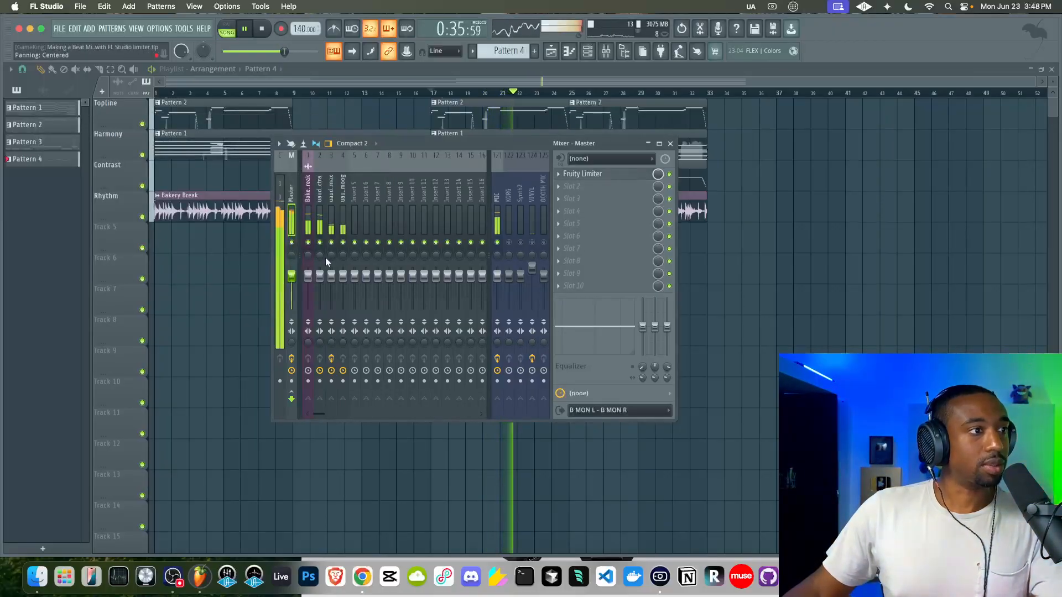
# Step: Lower the uaudio_electra and uaudio_polymax mixer faders, bypass the Master limiter and add Fruity Parametric EQ 2 in the Master's second slot
pyautogui.click(319, 275)
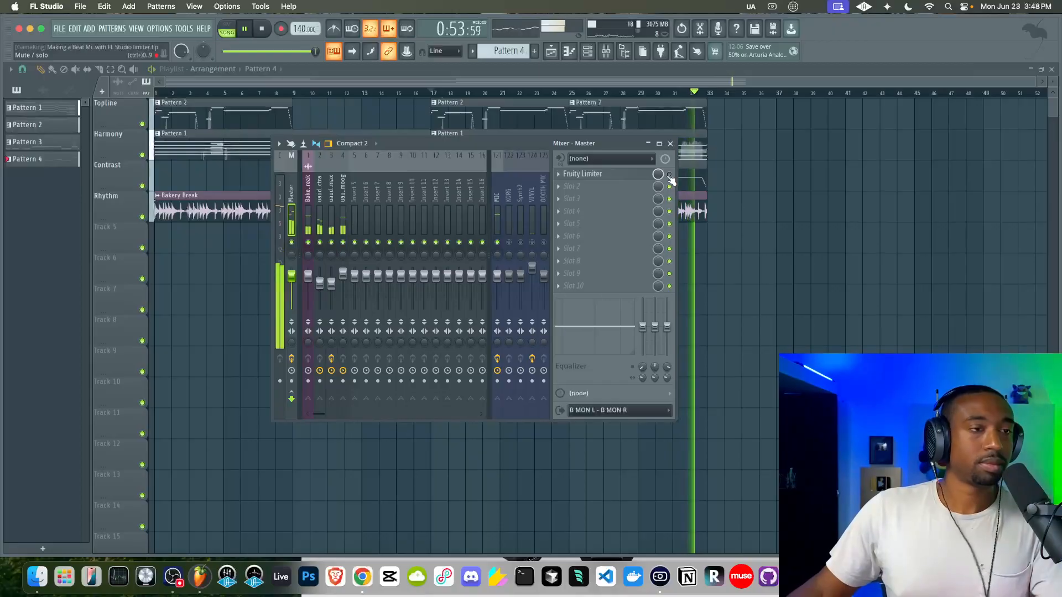
pyautogui.click(625, 191)
pyautogui.click(309, 84)
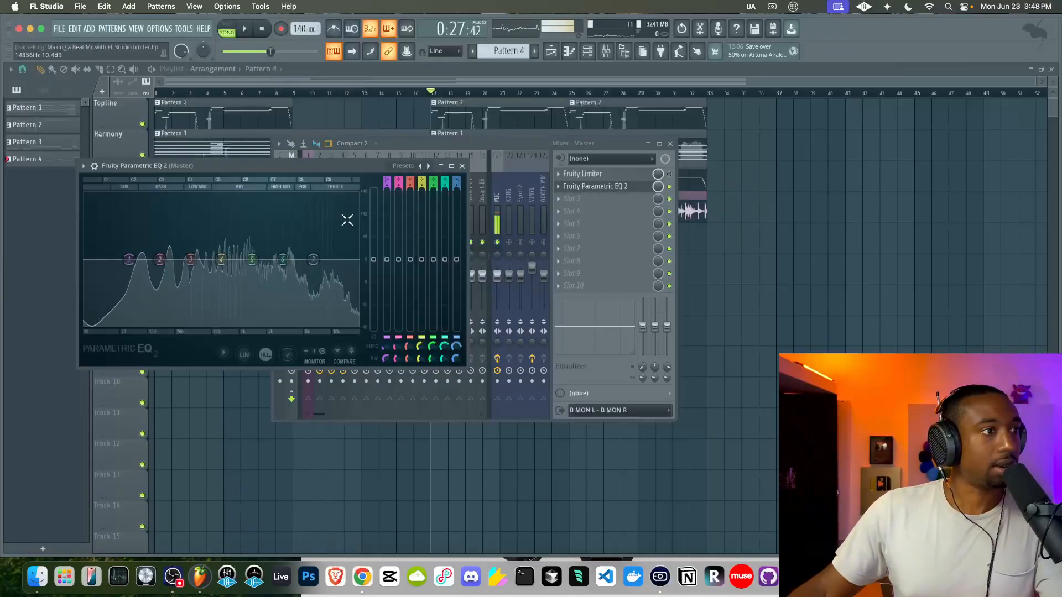
# Step: Re-enable the Master's Fruity Limiter and lower the Parametric EQ 2 main level to about -2.3 dB to offset the added gain
pyautogui.click(670, 175)
pyautogui.click(628, 187)
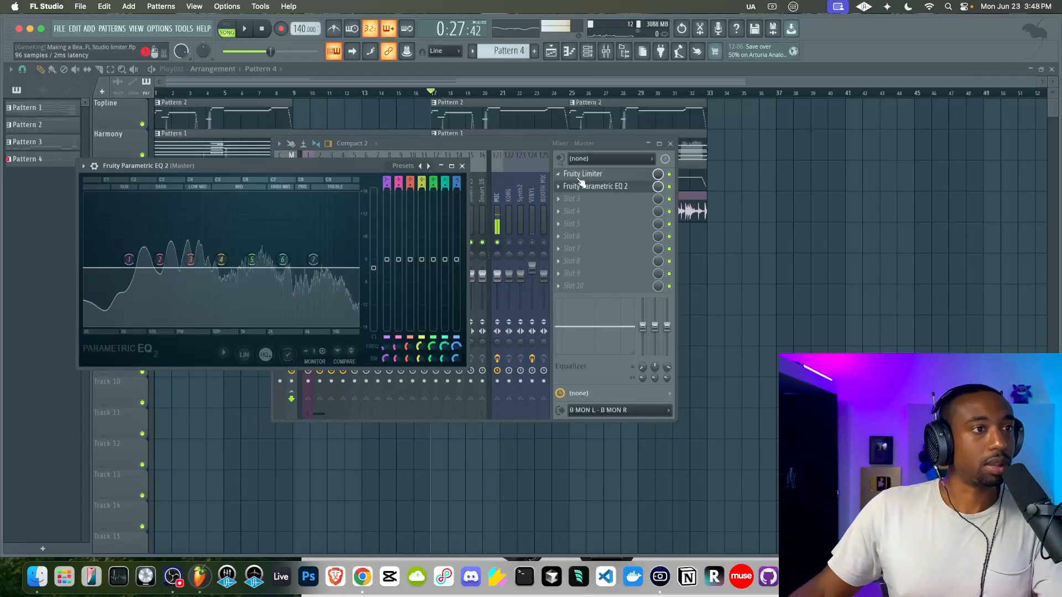
pyautogui.click(576, 174)
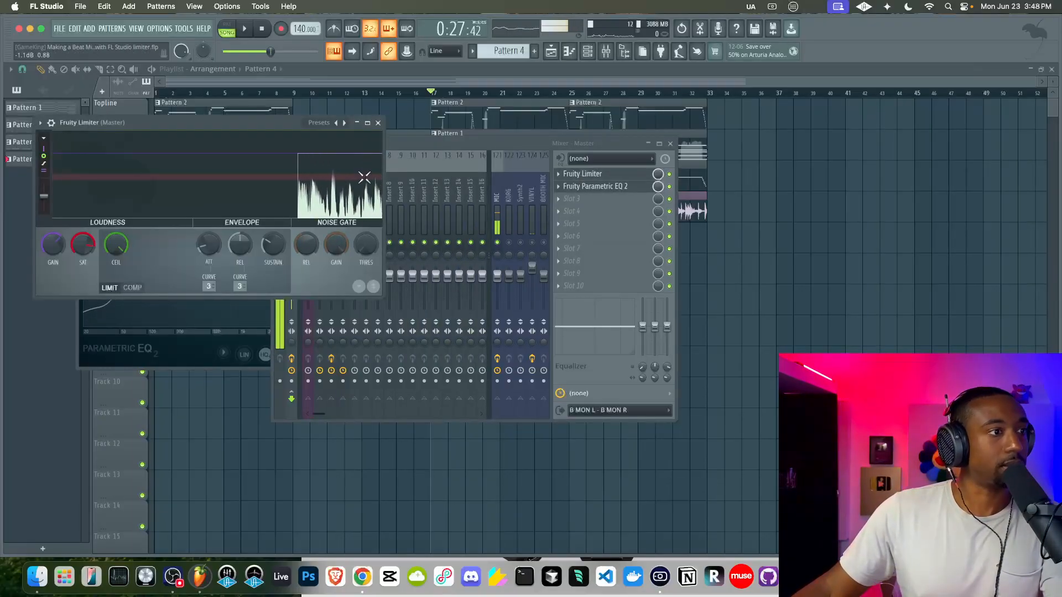
pyautogui.click(378, 122)
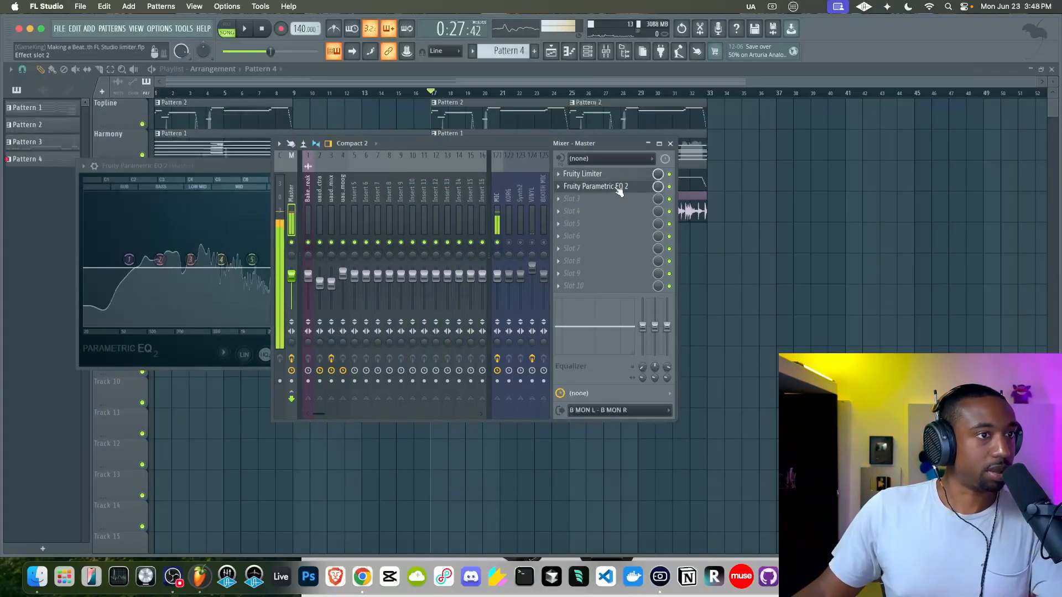
pyautogui.press('space')
pyautogui.click(616, 185)
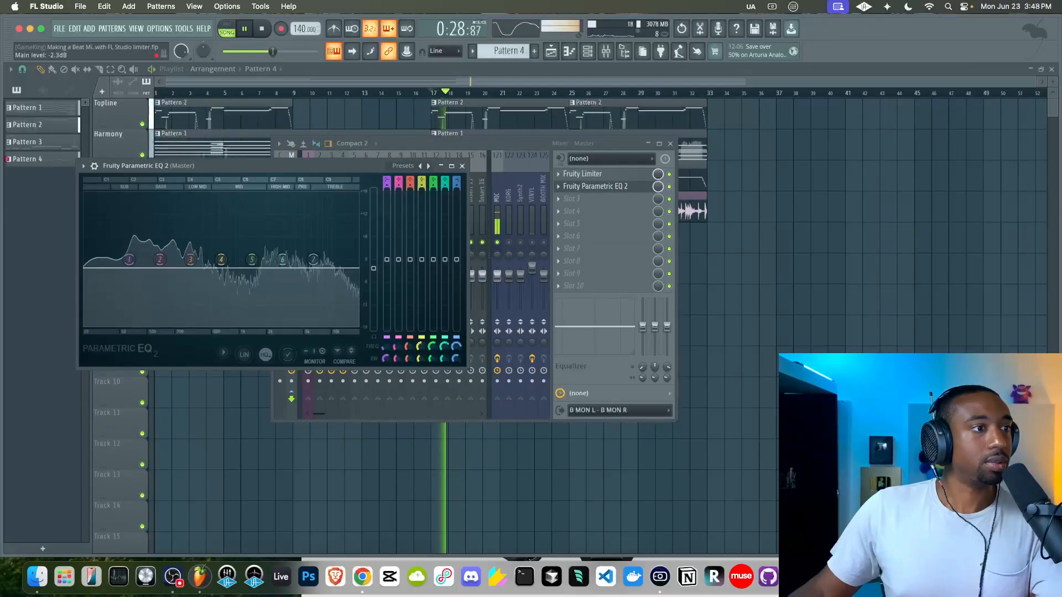
pyautogui.click(461, 166)
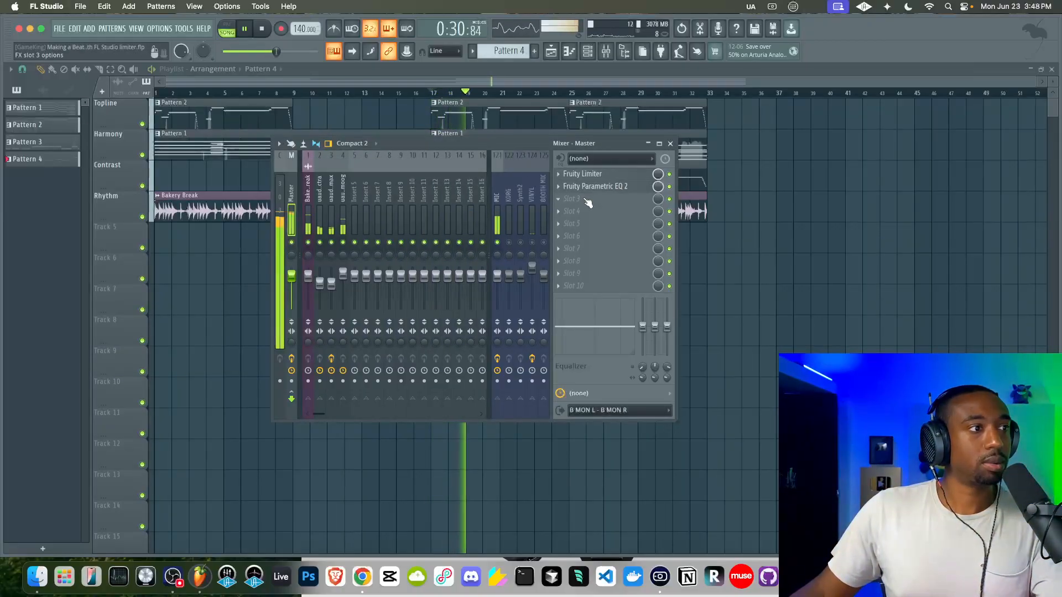
# Step: Try more gain and a soft saturation threshold of about -8.6 dB on the Master's Fruity Limiter, and reset the saturation
pyautogui.click(585, 175)
pyautogui.rightClick(59, 244)
pyautogui.moveTo(58, 244); pyautogui.dragTo(82, 265)
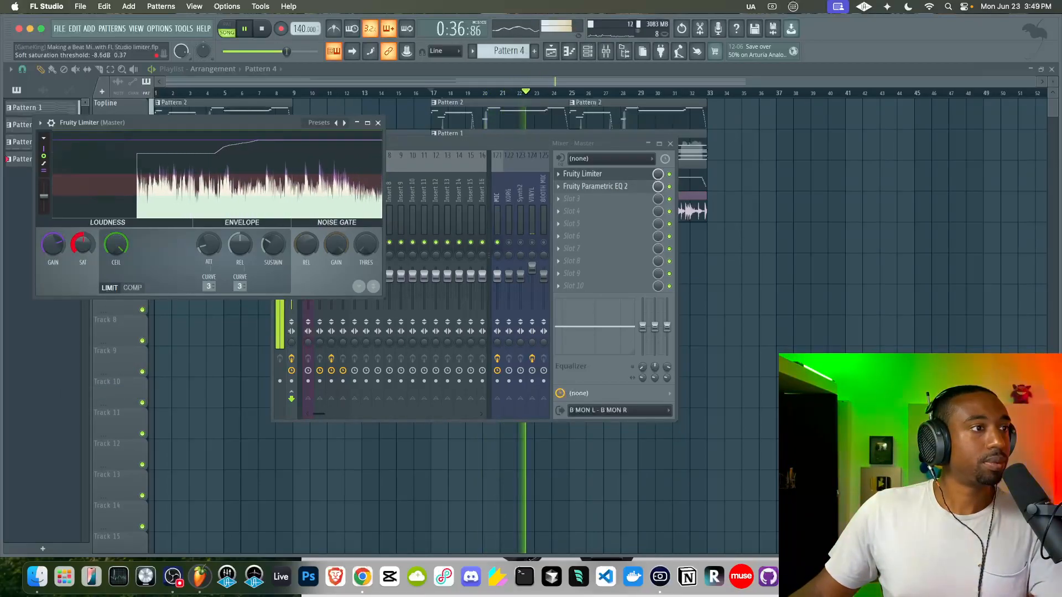
pyautogui.press('space')
pyautogui.rightClick(81, 247)
pyautogui.click(89, 255)
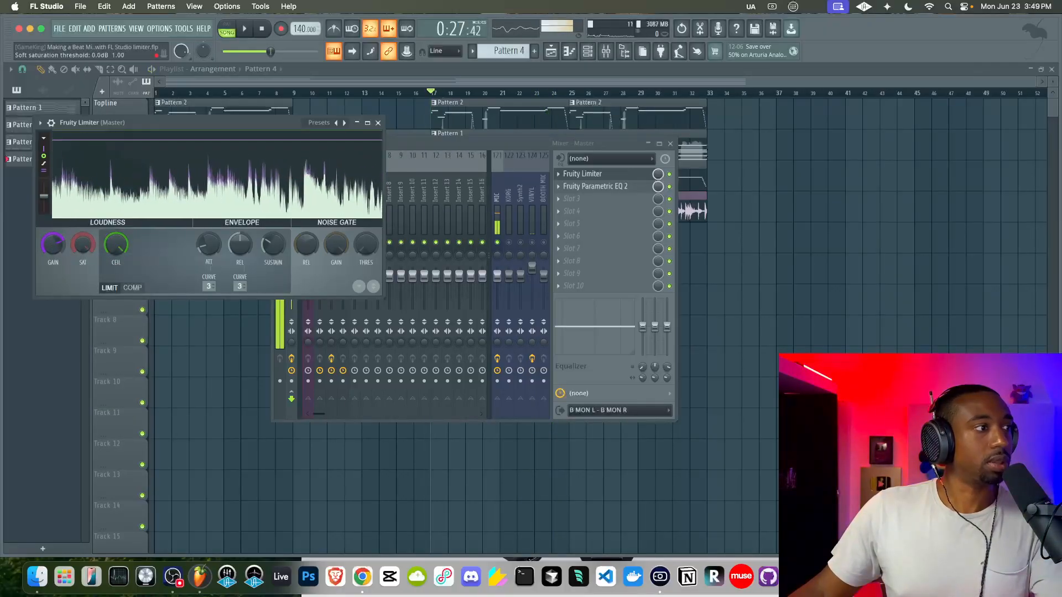
# Step: Reset the Master limiter's gain to 0 dB and set its soft saturation threshold to about -2.6 dB during playback
pyautogui.press('space')
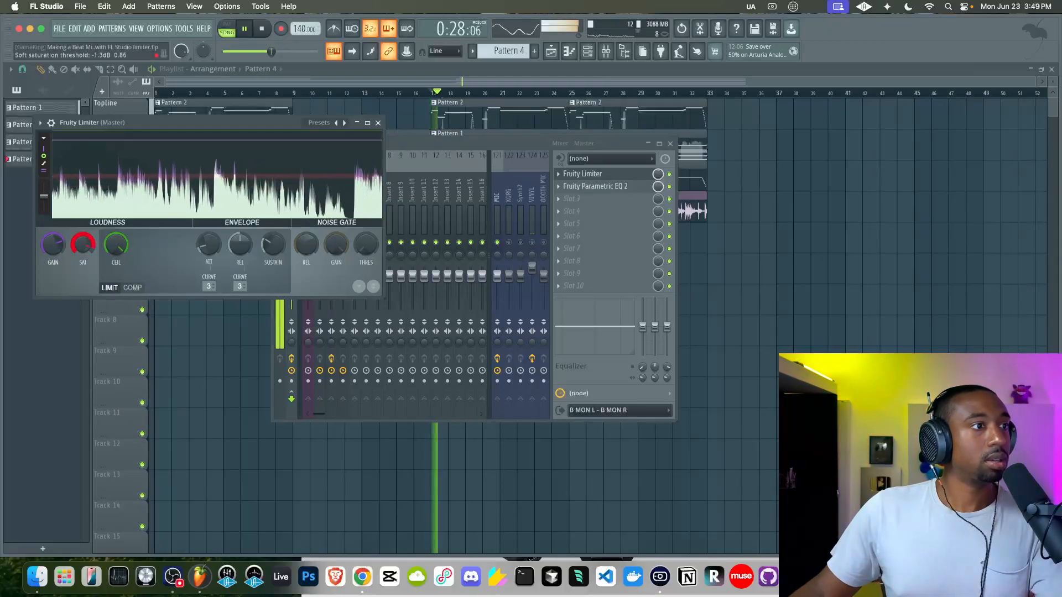
pyautogui.moveTo(85, 246); pyautogui.dragTo(87, 243)
pyautogui.rightClick(47, 242)
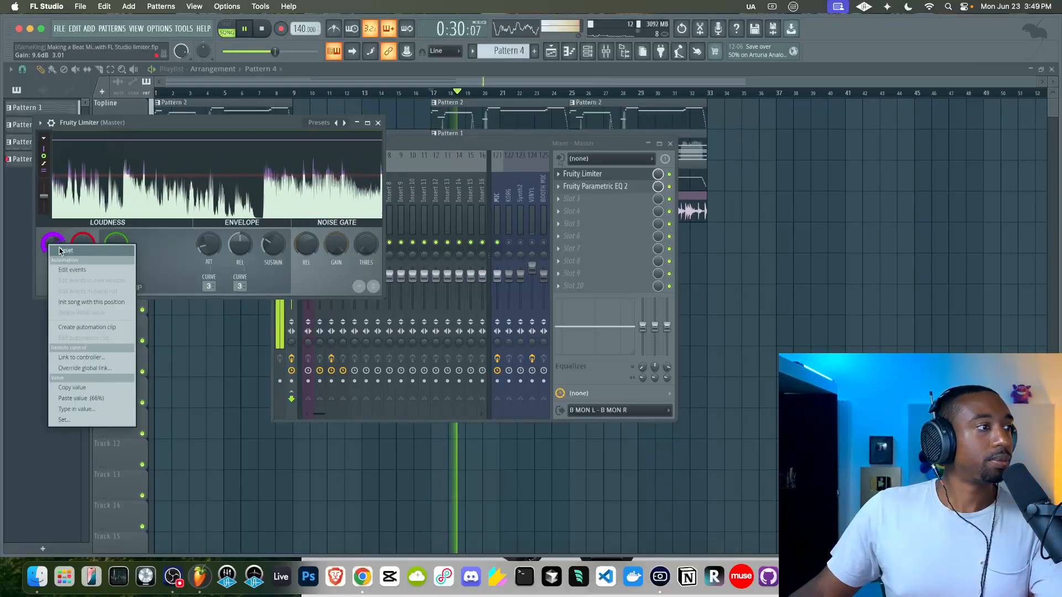
pyautogui.click(50, 249)
pyautogui.rightClick(50, 245)
pyautogui.click(55, 251)
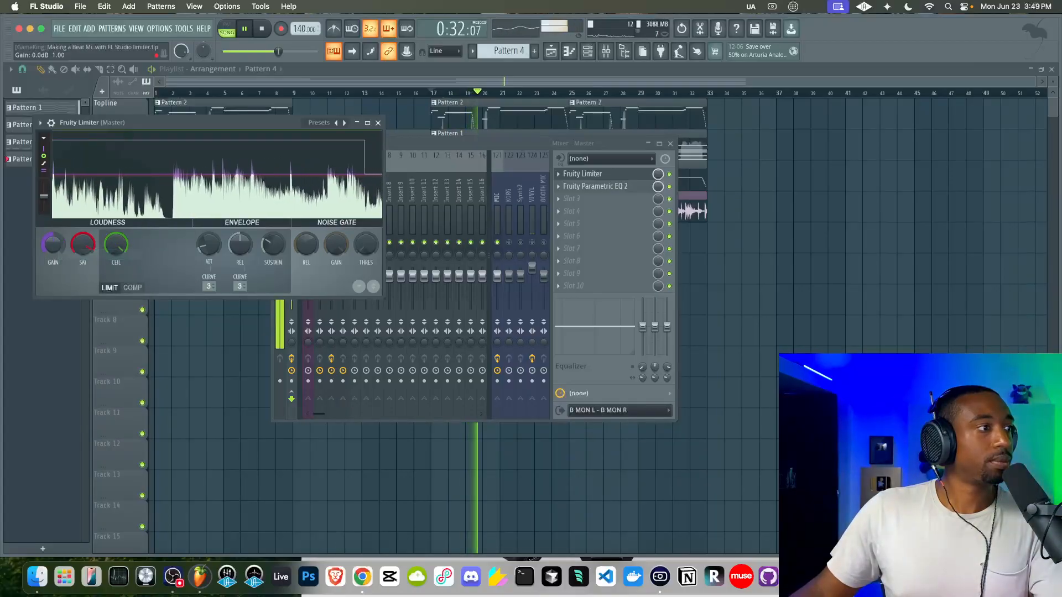
pyautogui.moveTo(83, 244); pyautogui.dragTo(85, 248)
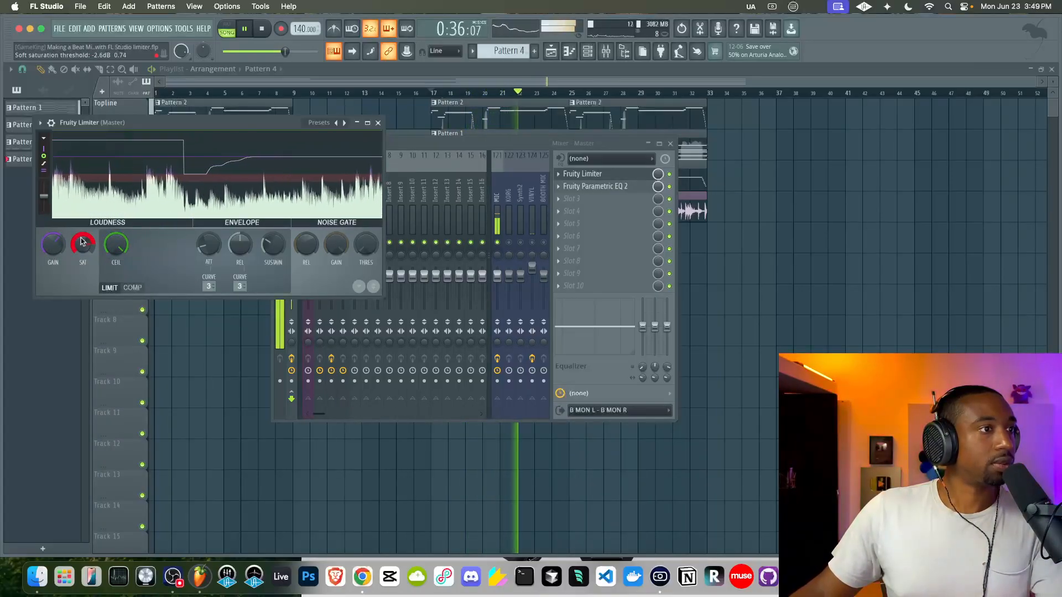
pyautogui.click(378, 122)
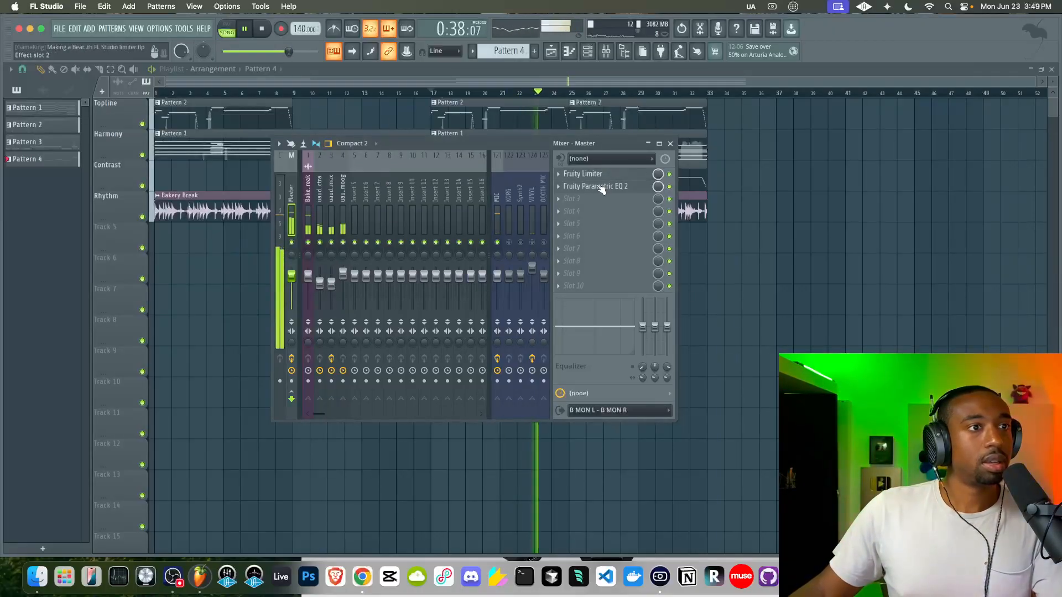
# Step: Add a second Fruity Limiter in the Master's third slot as a compressor with a -13.5 dB threshold, higher ratio and about 95 ms release
pyautogui.click(592, 202)
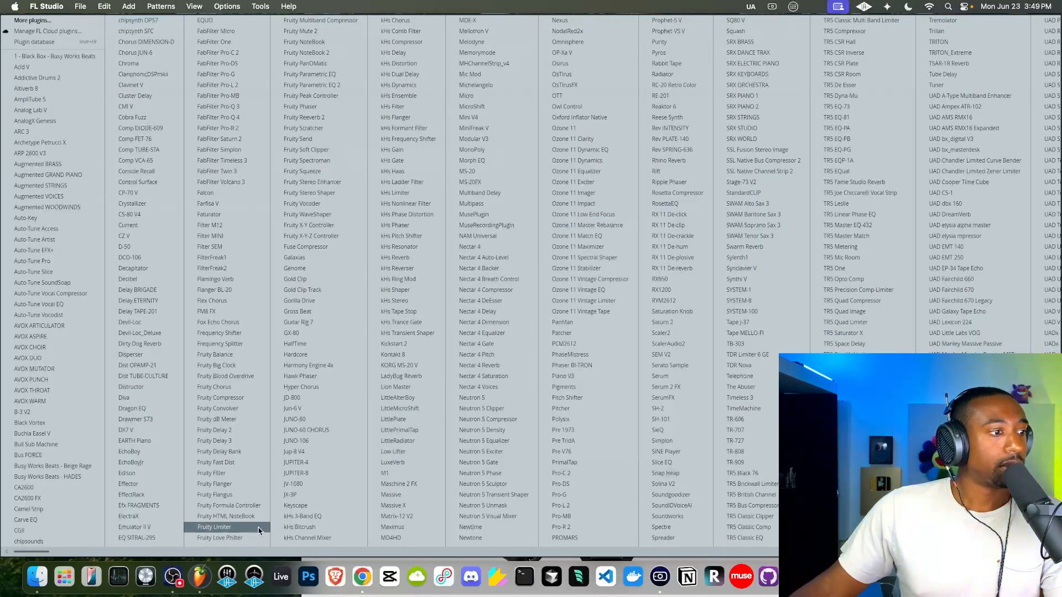
pyautogui.click(252, 528)
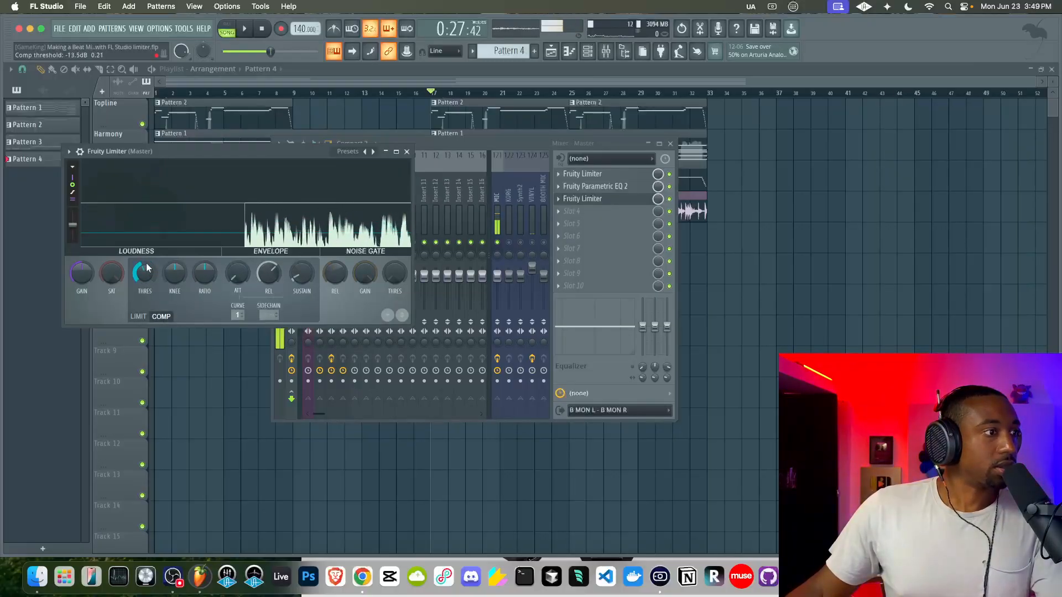
pyautogui.moveTo(210, 272); pyautogui.dragTo(269, 271)
pyautogui.press('space')
pyautogui.press('space')
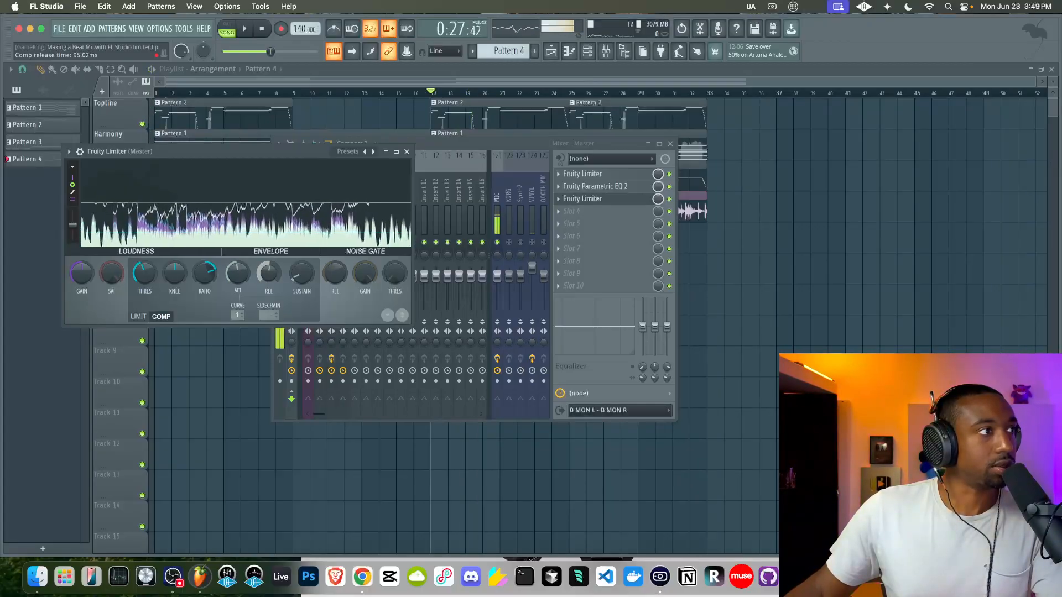
# Step: Lower the second limiter's compressor threshold to about -16.1 dB while listening to the song
pyautogui.press('space')
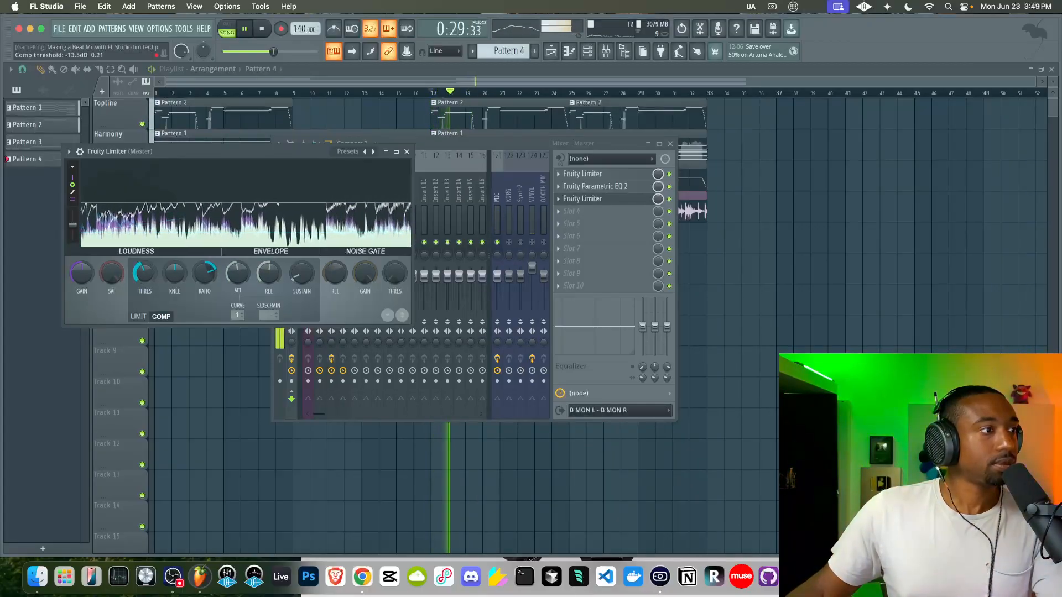
pyautogui.moveTo(145, 275)
pyautogui.mouseDown()
pyautogui.moveTo(145, 261)
pyautogui.moveTo(145, 274)
pyautogui.mouseUp()
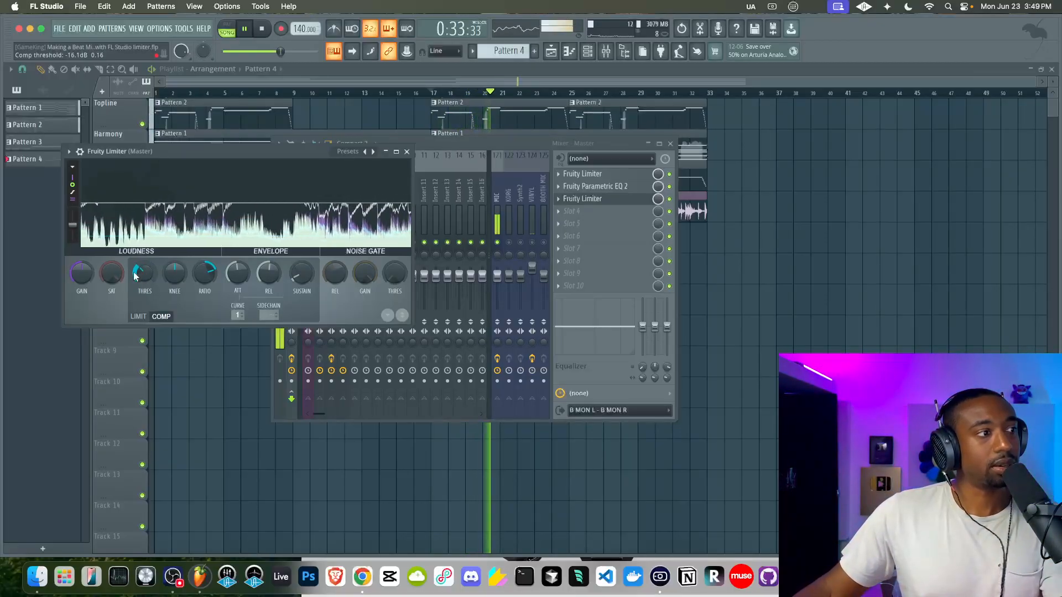
pyautogui.press('space')
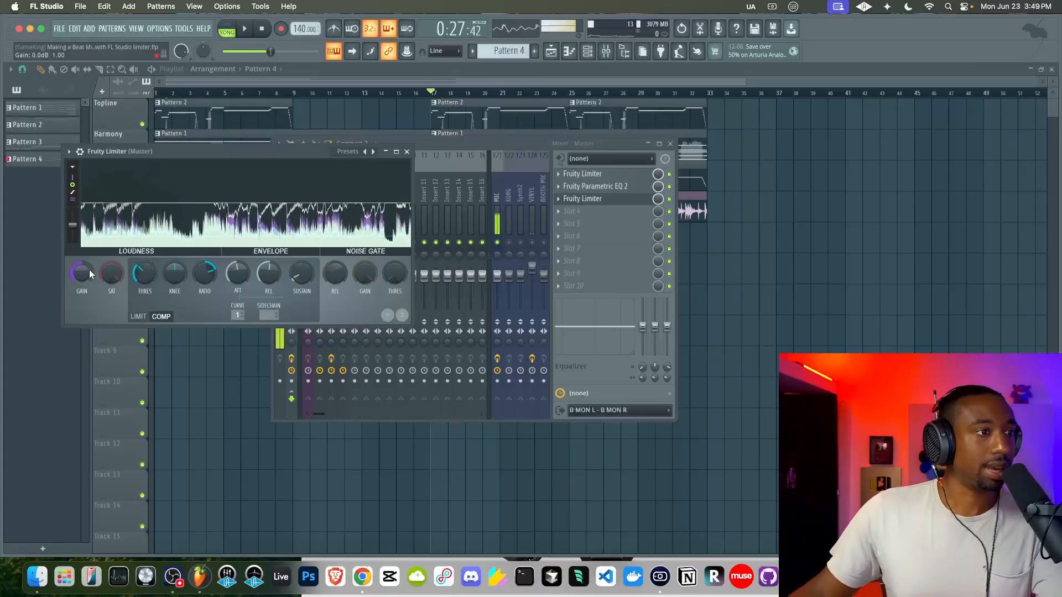
# Step: Add another Fruity Parametric EQ 2 in the Master's fourth slot, raise its main level and play the song
pyautogui.click(572, 214)
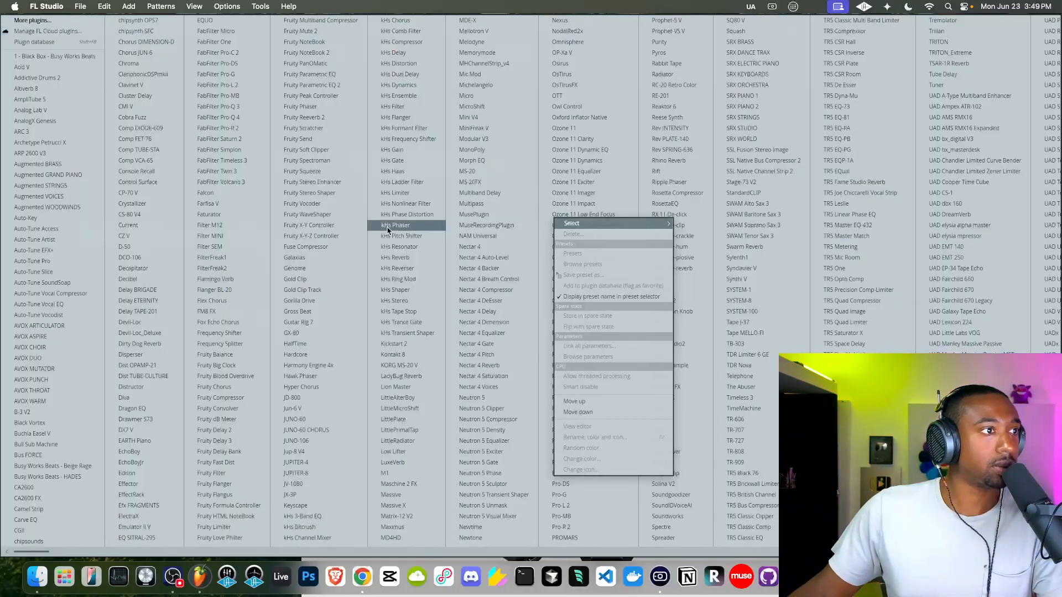
pyautogui.click(332, 85)
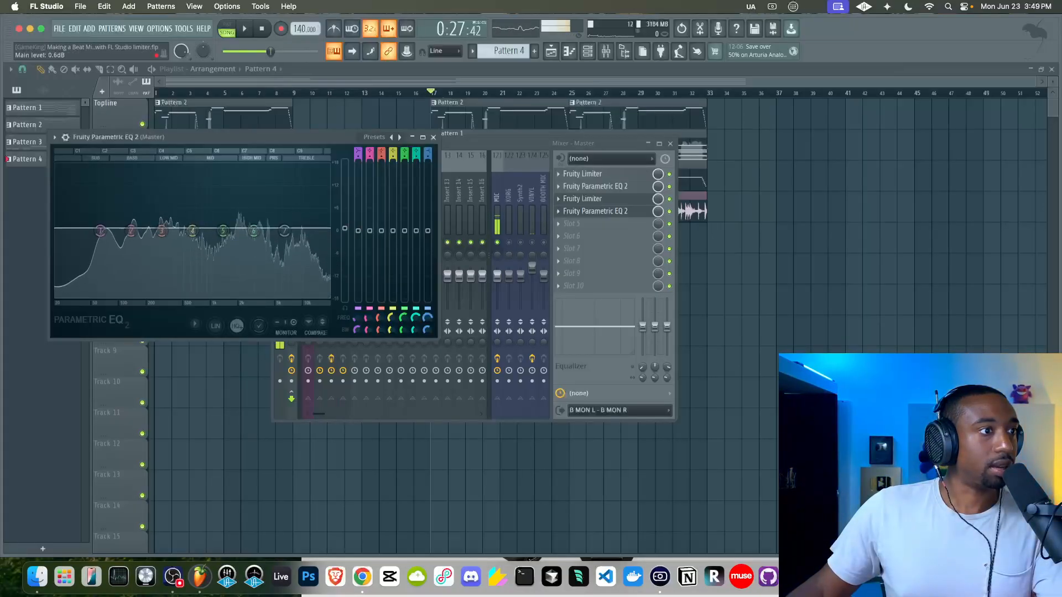
pyautogui.press('space')
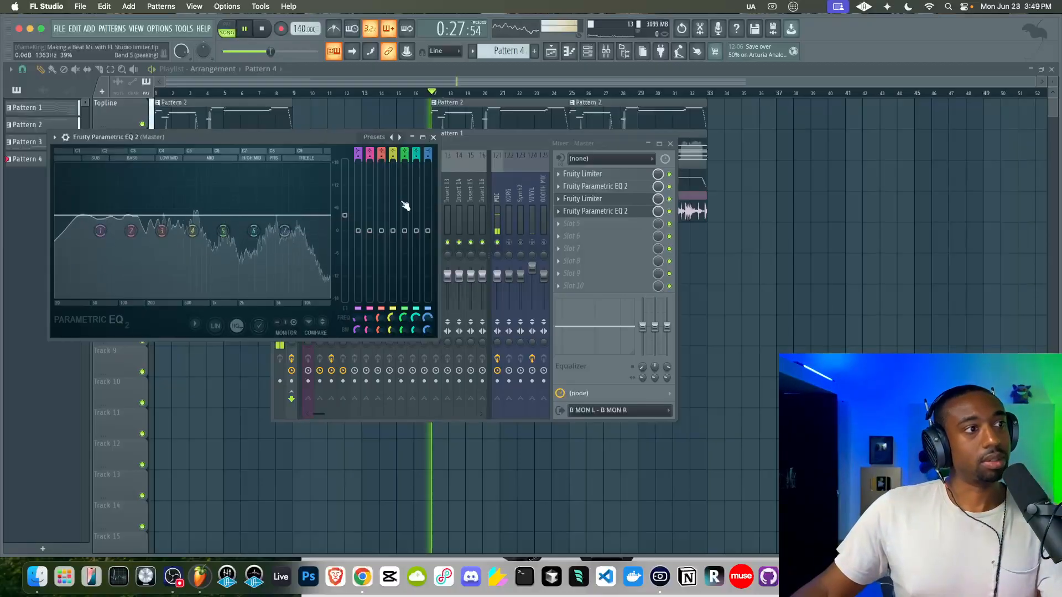
# Step: Mute the MIC track, fine-tune the second Master limiter's compressor threshold around -15.6 dB during playback, and stop with the MIC unmuted
pyautogui.click(433, 137)
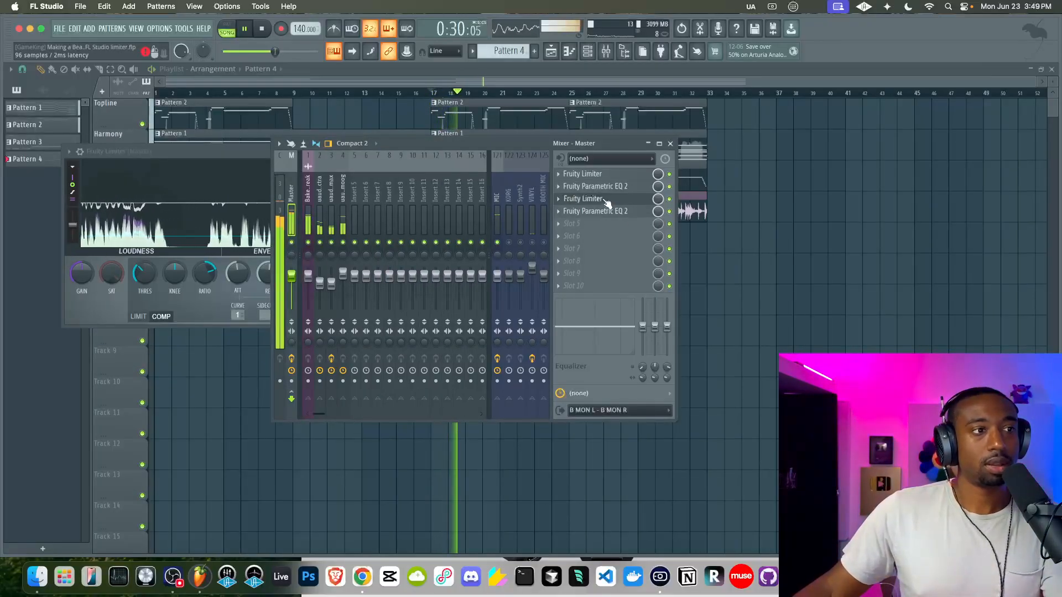
pyautogui.click(497, 242)
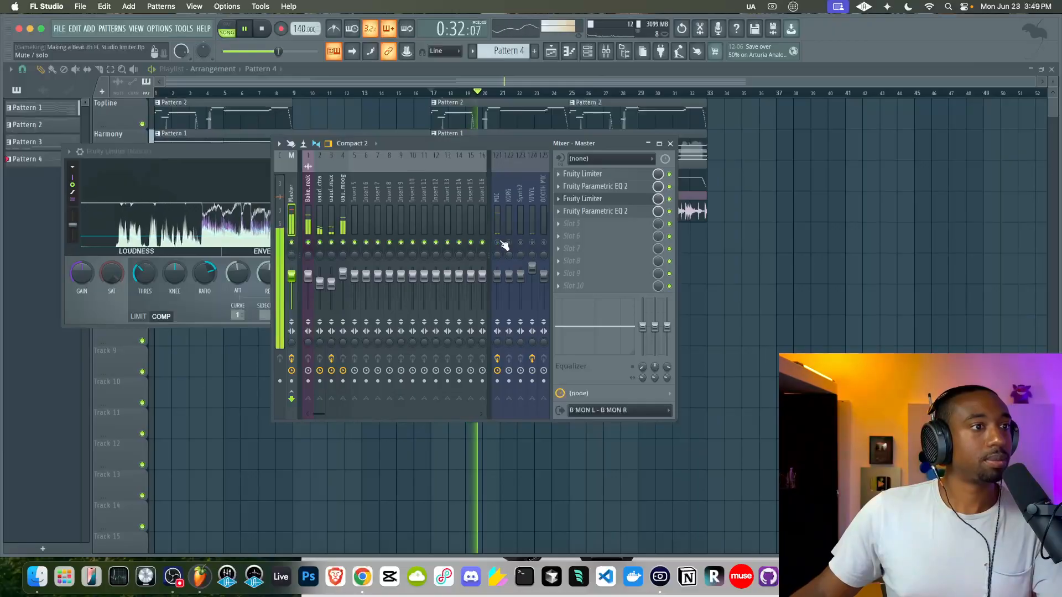
pyautogui.click(608, 200)
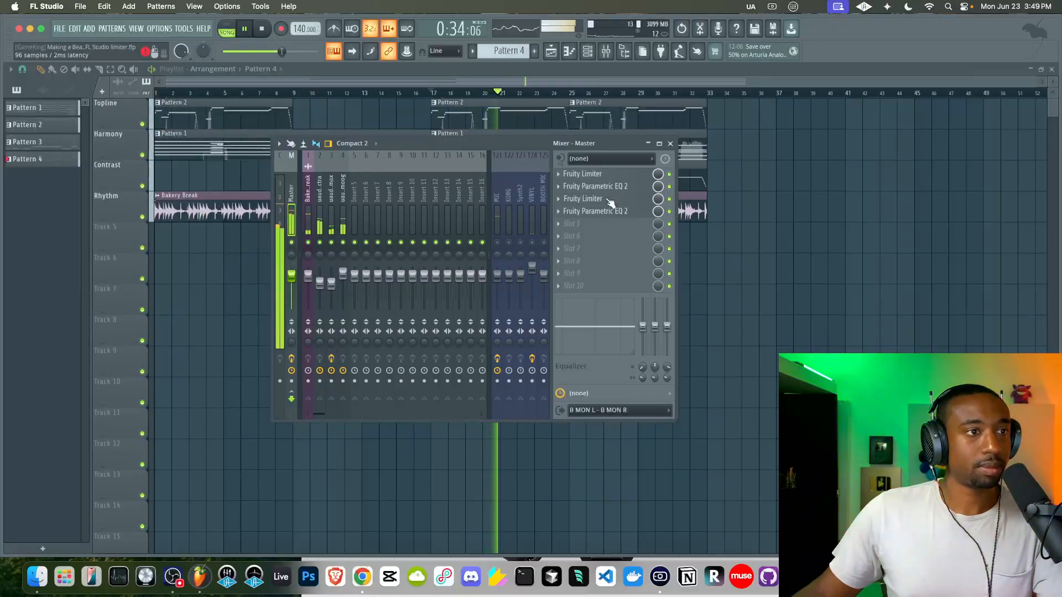
pyautogui.click(610, 202)
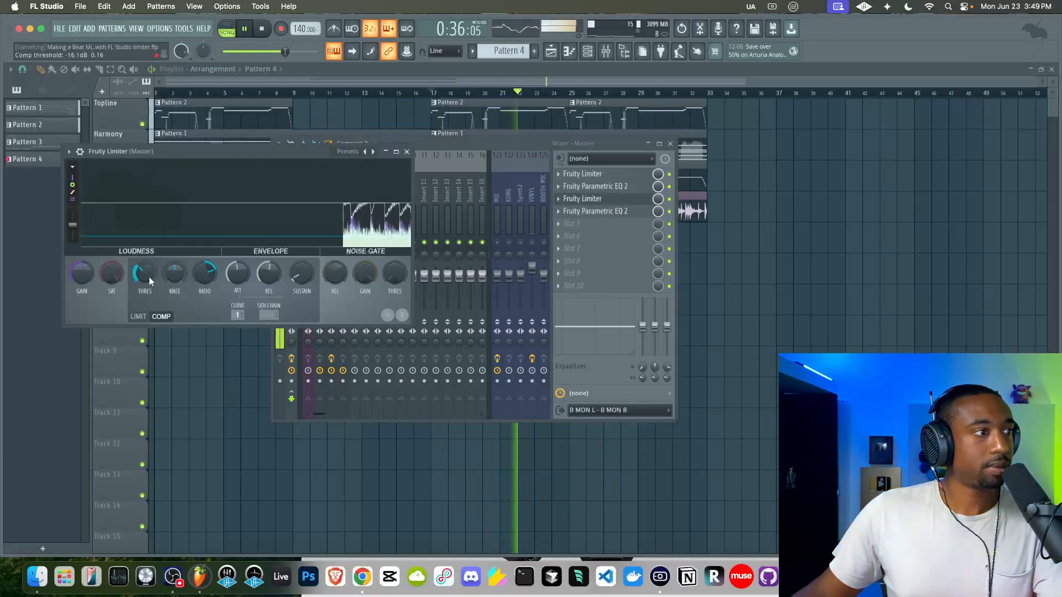
pyautogui.moveTo(151, 281); pyautogui.dragTo(151, 272)
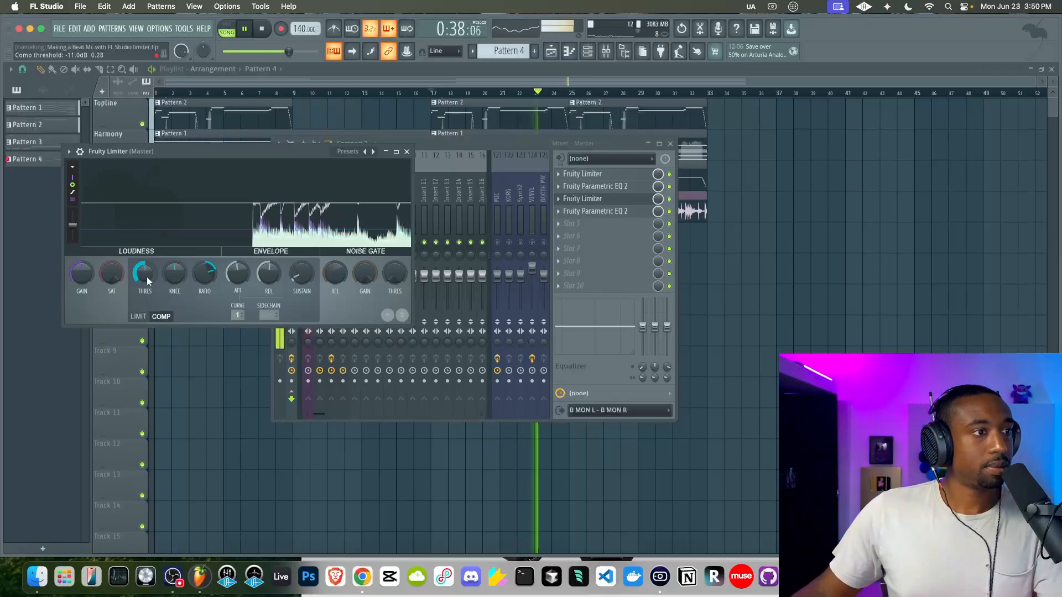
pyautogui.moveTo(147, 279); pyautogui.dragTo(147, 301)
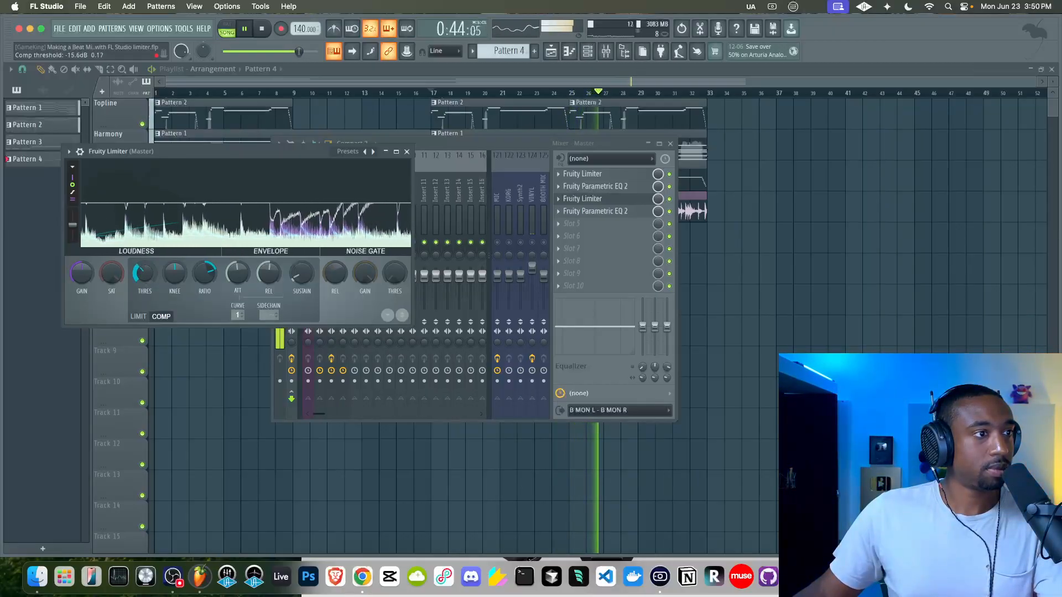
pyautogui.moveTo(142, 278); pyautogui.dragTo(142, 284)
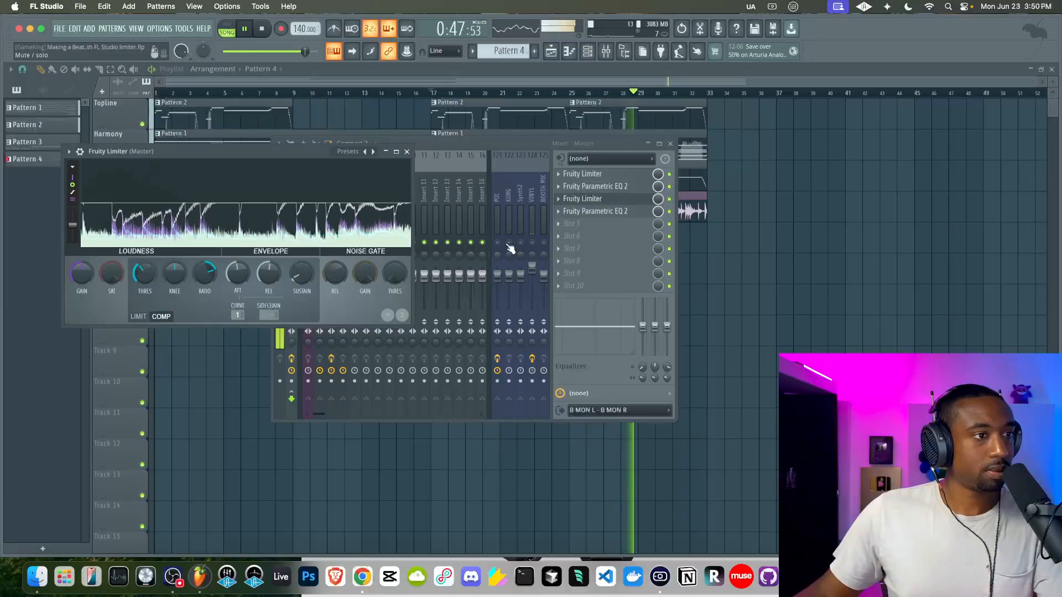
pyautogui.click(499, 244)
pyautogui.press('space')
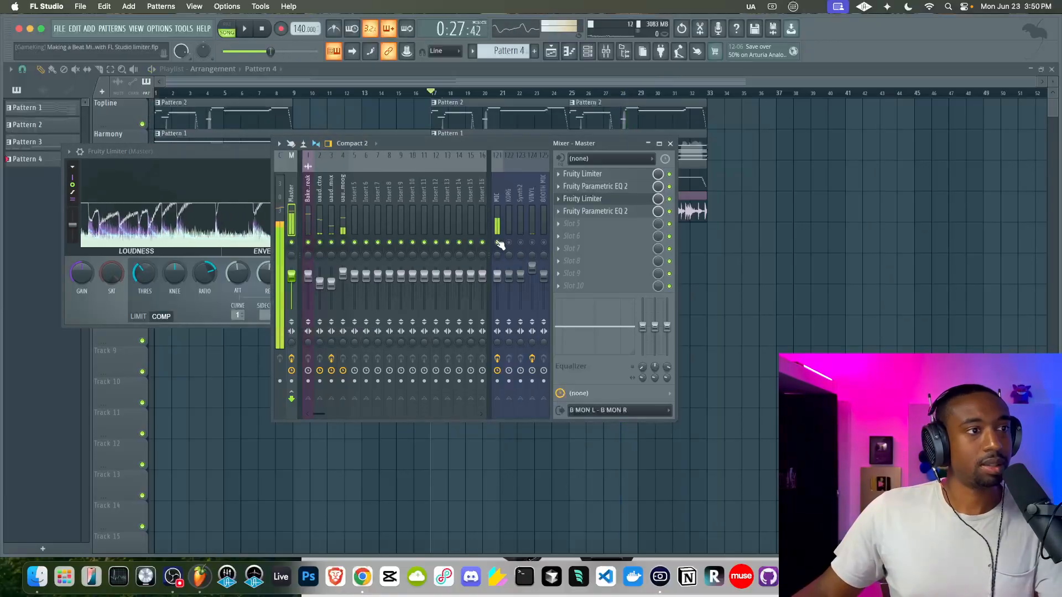
# Step: Add a third Fruity Limiter in the Master's fifth slot as a compressor, raising its ratio and lowering its threshold
pyautogui.click(580, 229)
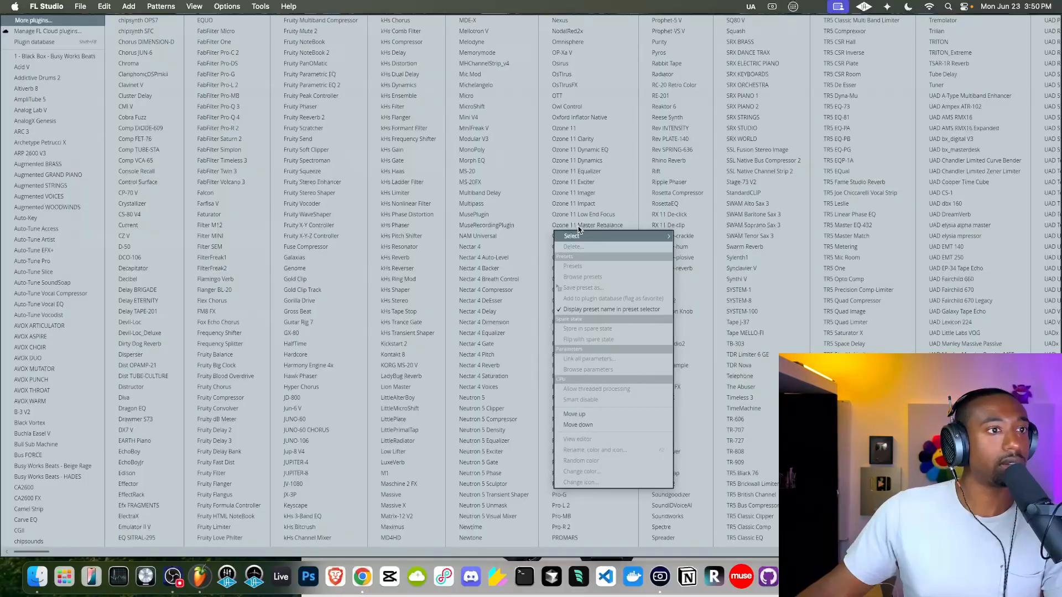
pyautogui.click(239, 528)
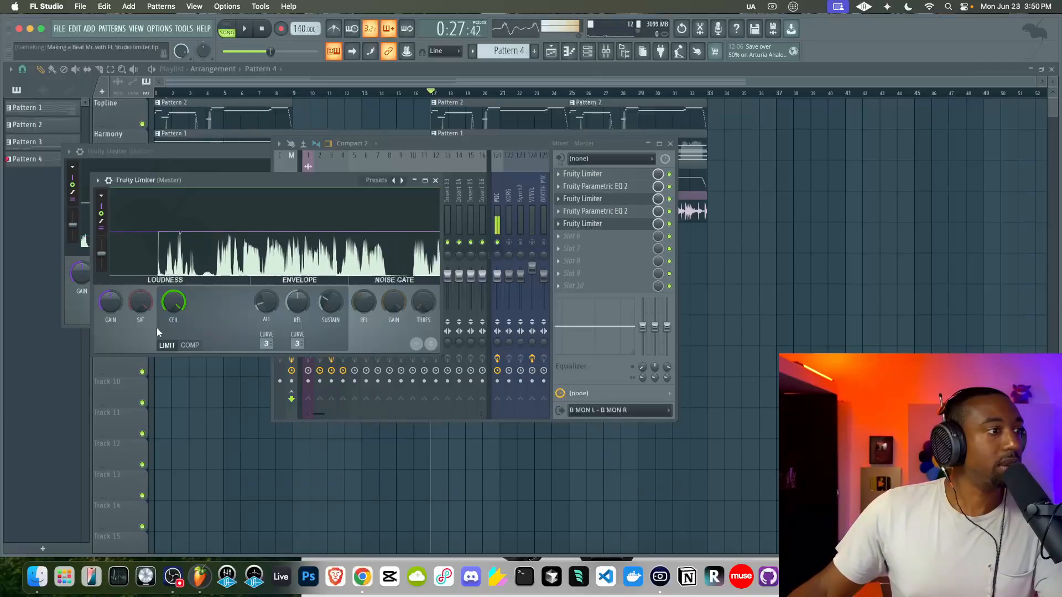
pyautogui.click(191, 344)
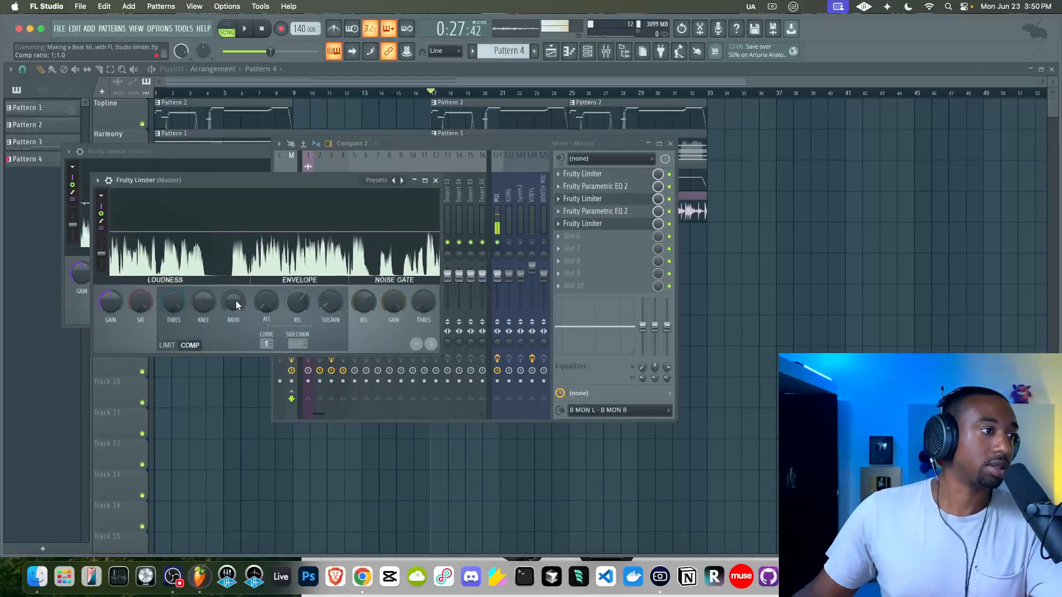
pyautogui.moveTo(235, 300); pyautogui.dragTo(236, 282)
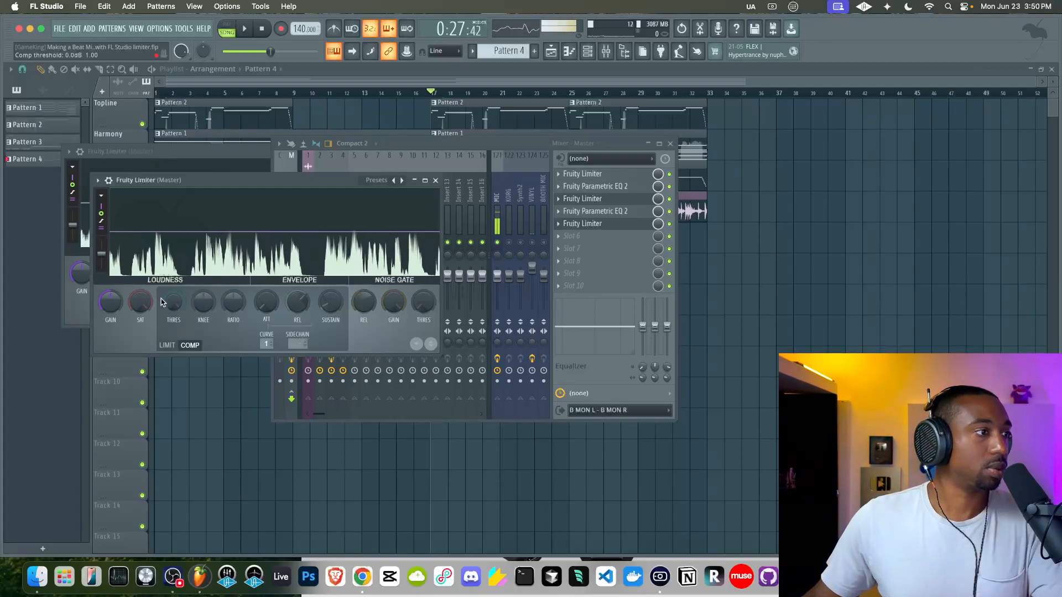
pyautogui.moveTo(173, 301); pyautogui.dragTo(173, 313)
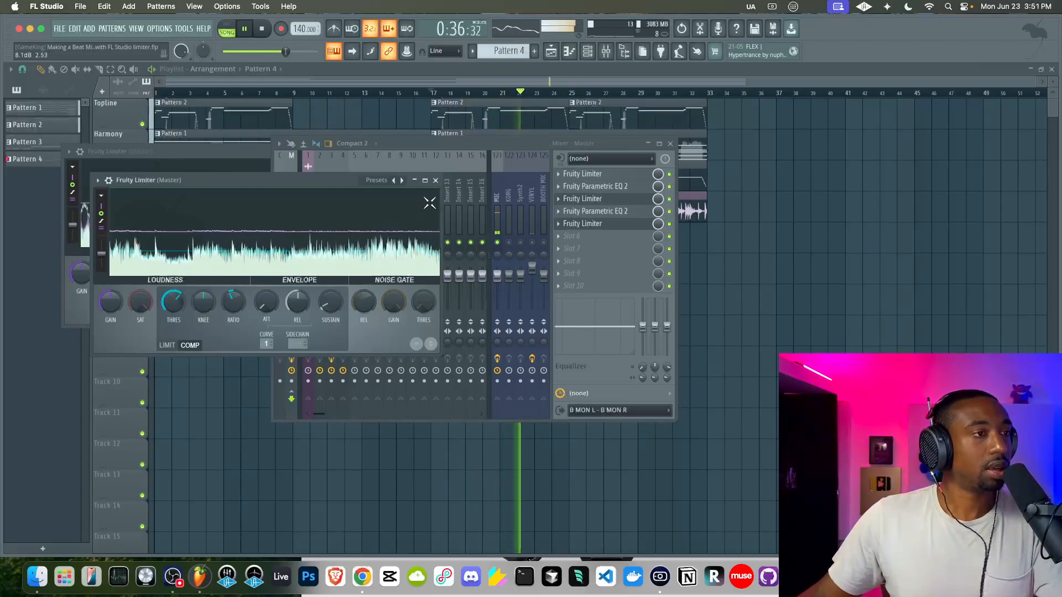
pyautogui.press('space')
pyautogui.click(436, 181)
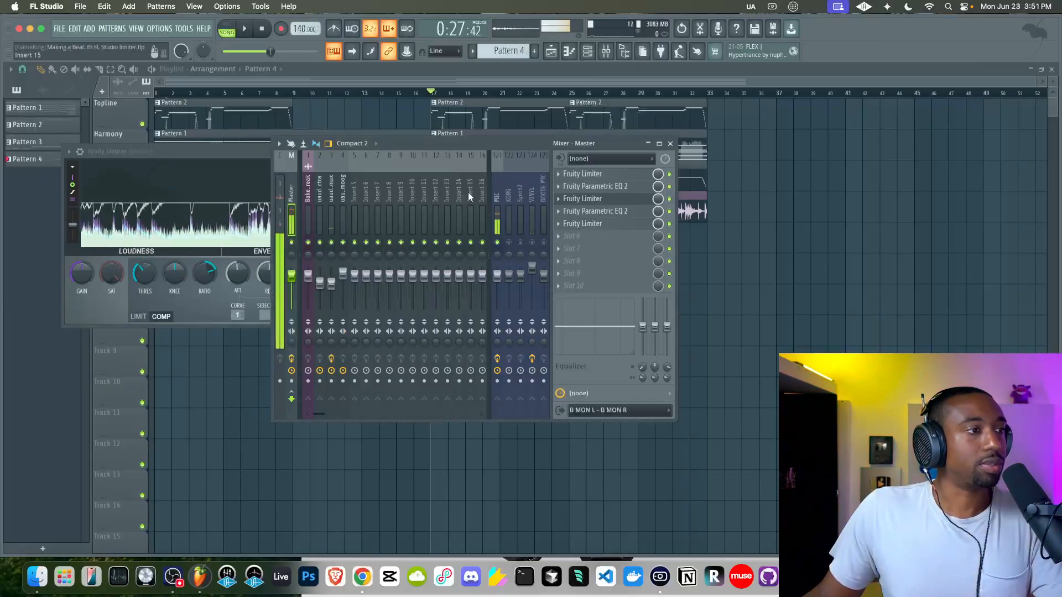
# Step: Play the song with the MIC muted while watching the fifth-slot limiter's display, and unmute the MIC when stopping
pyautogui.click(589, 224)
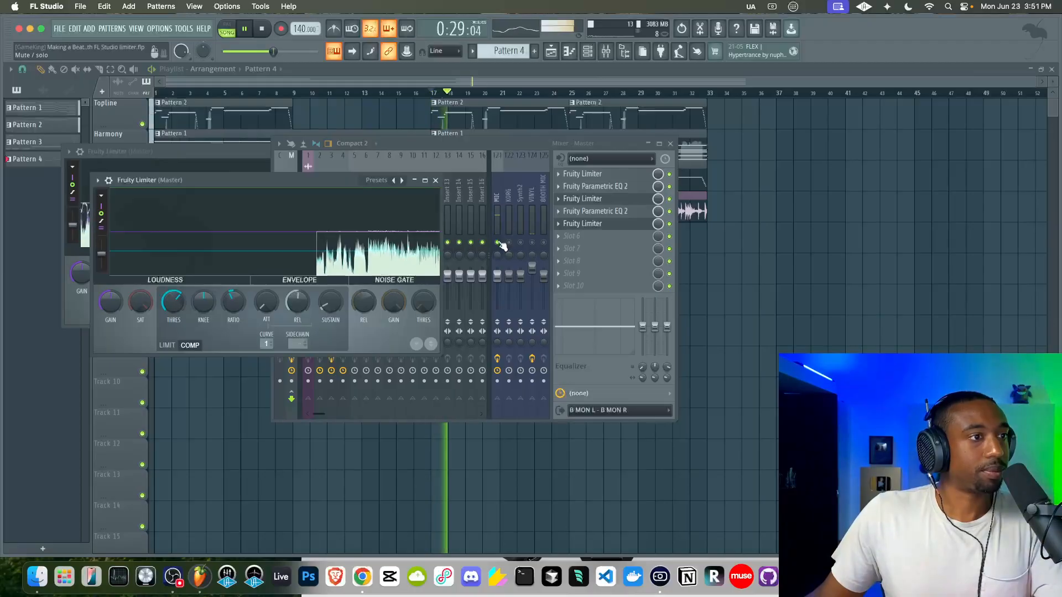
pyautogui.click(497, 244)
pyautogui.click(618, 226)
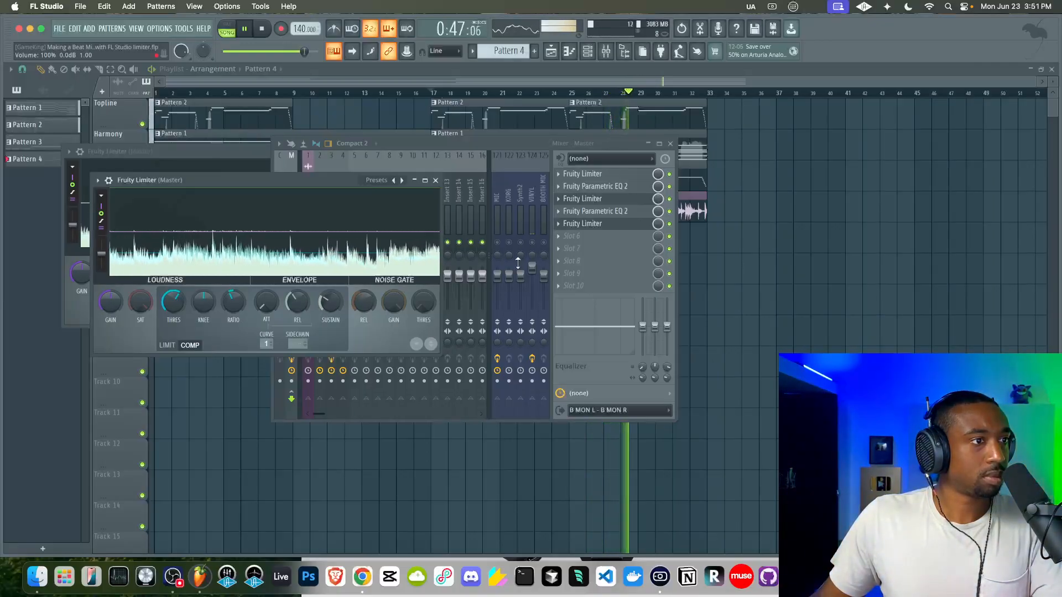
pyautogui.click(503, 246)
pyautogui.press('space')
pyautogui.click(236, 189)
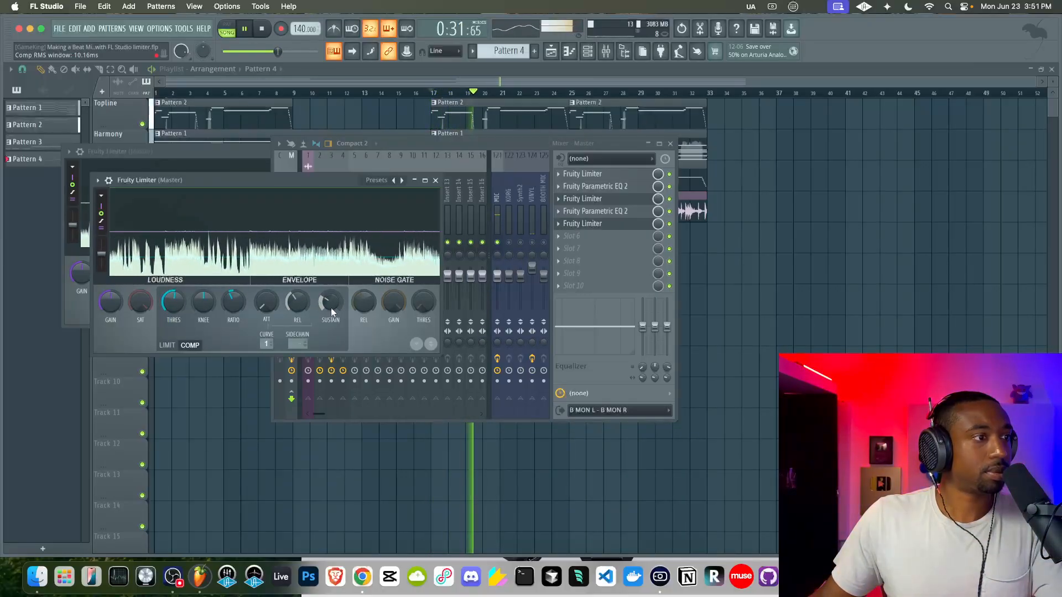
# Step: Try the fifth-slot compressor's sustain at 1 ms, raise it again, and set the ratio to 1:1.3 during playback
pyautogui.moveTo(331, 304); pyautogui.dragTo(330, 324)
pyautogui.press('space')
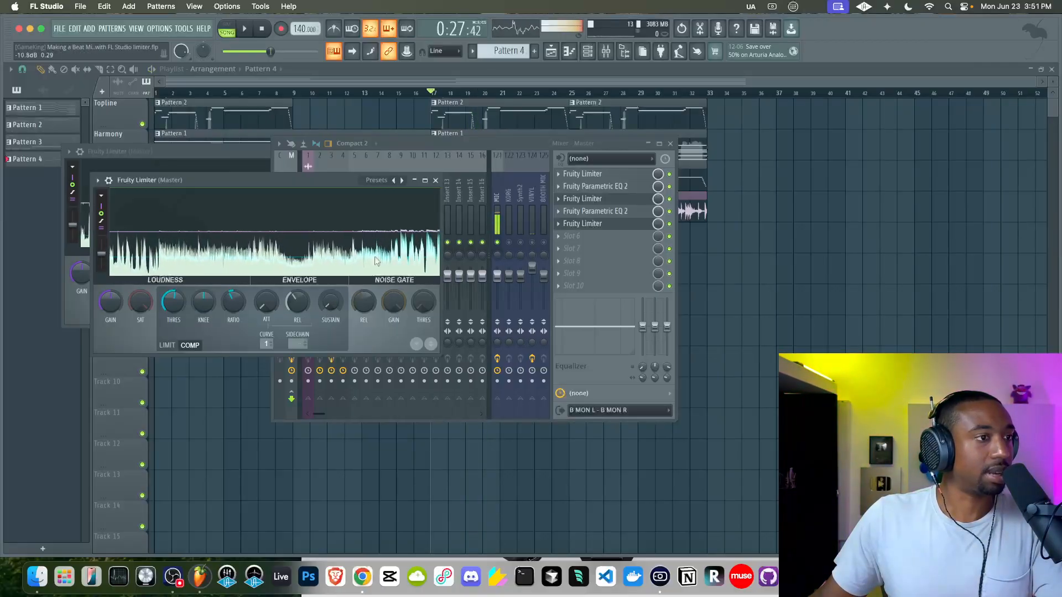
pyautogui.press('space')
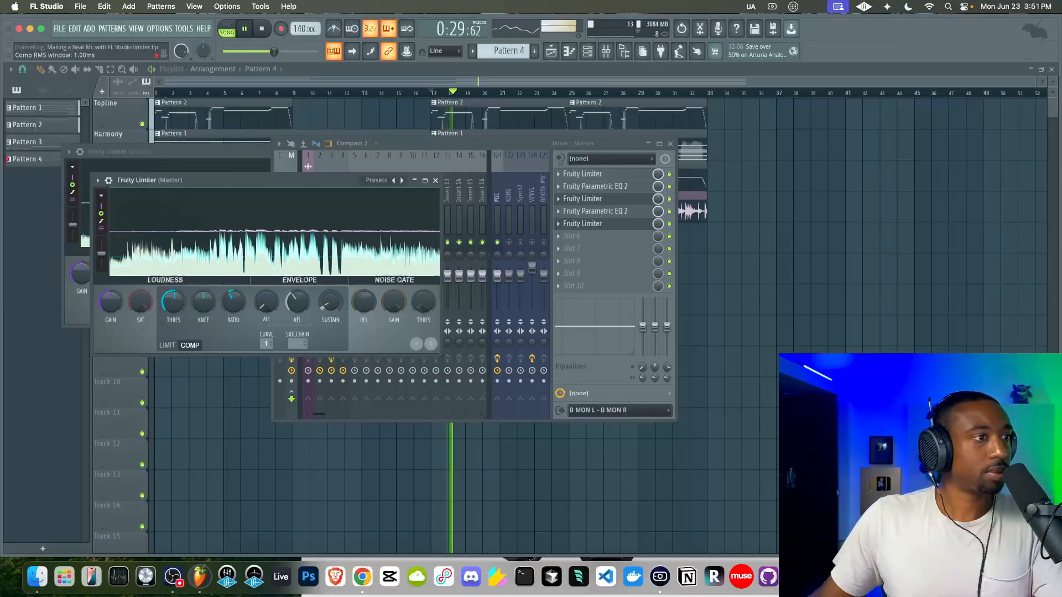
pyautogui.moveTo(327, 305); pyautogui.dragTo(327, 298)
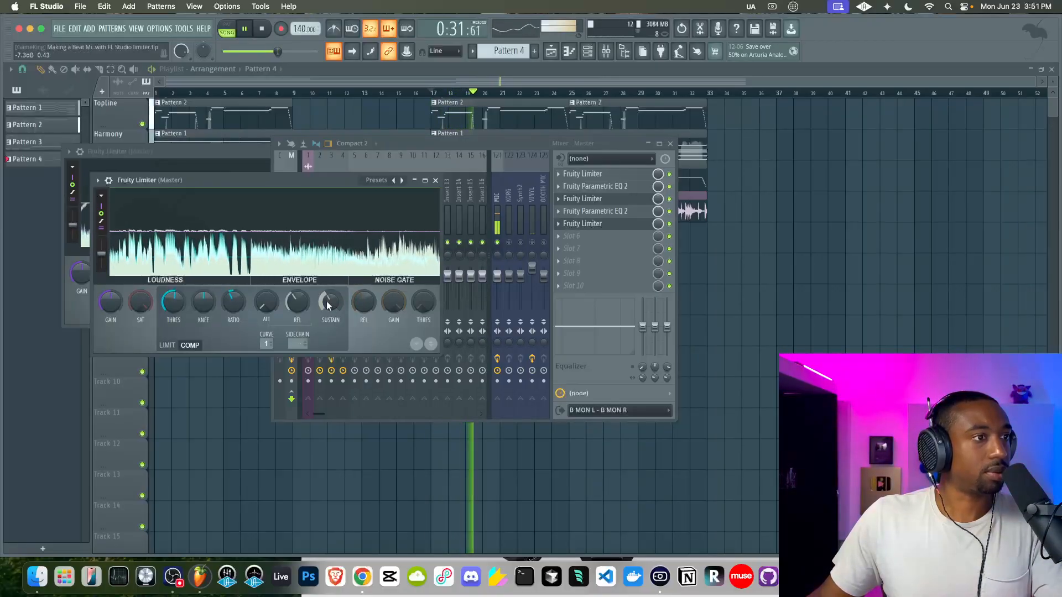
pyautogui.moveTo(233, 303); pyautogui.dragTo(233, 303)
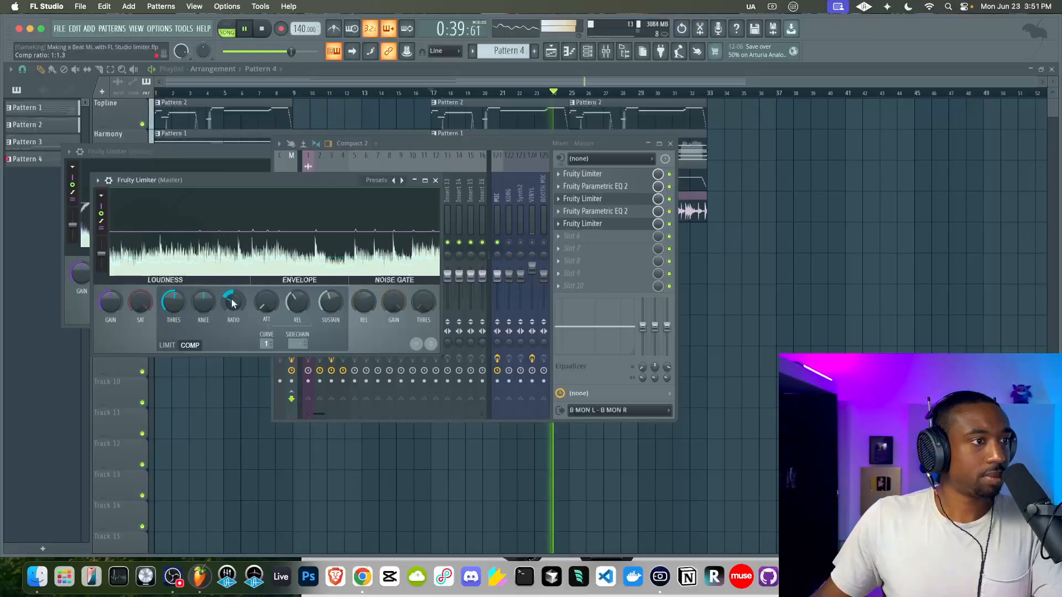
pyautogui.press('space')
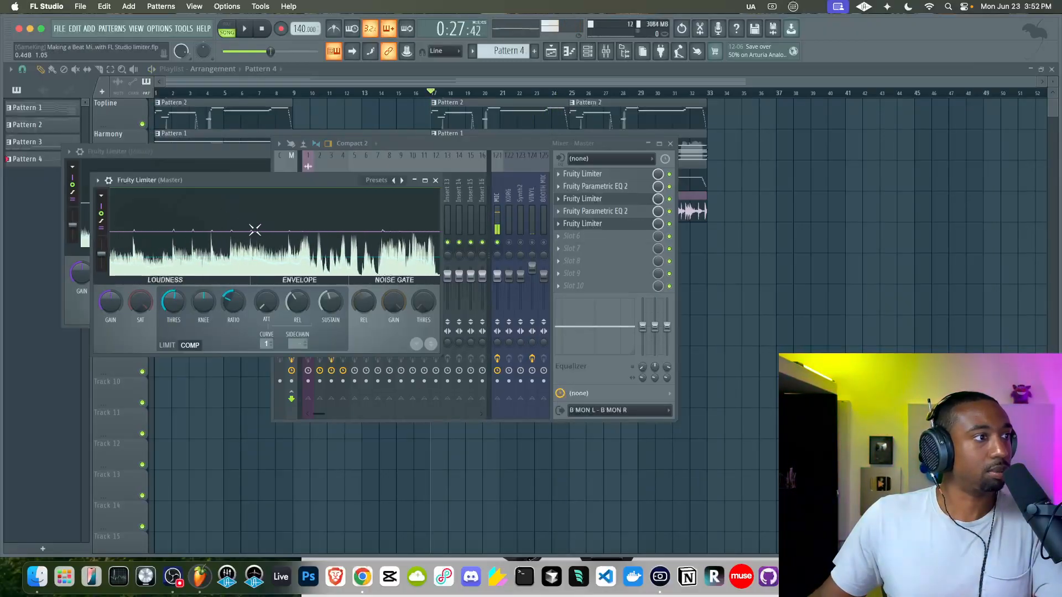
# Step: Replay the song and slightly lower the main level of the Parametric EQ 2 in the Master's fourth slot
pyautogui.press('space')
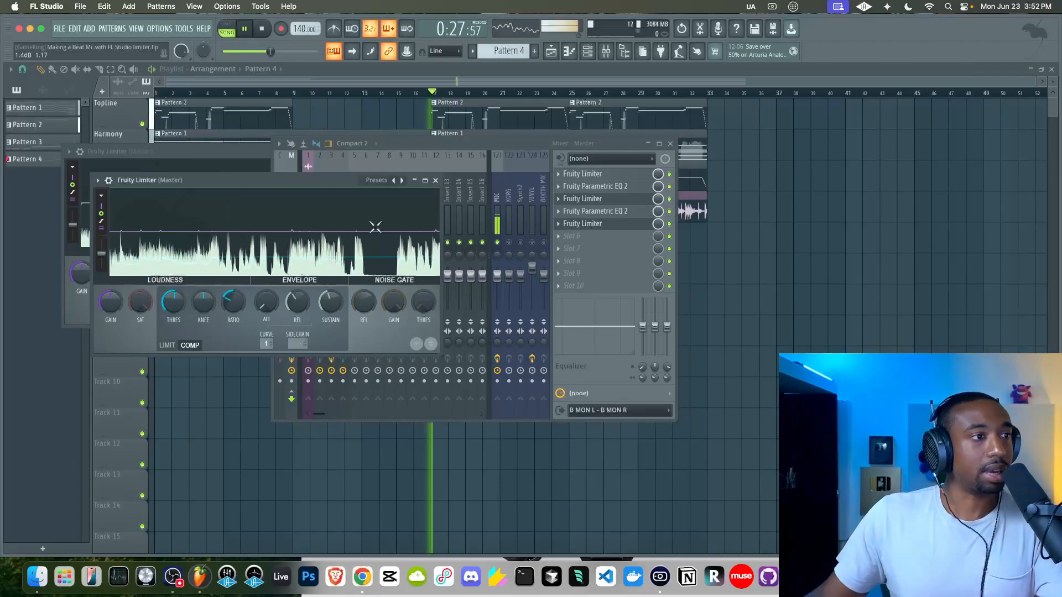
pyautogui.click(436, 181)
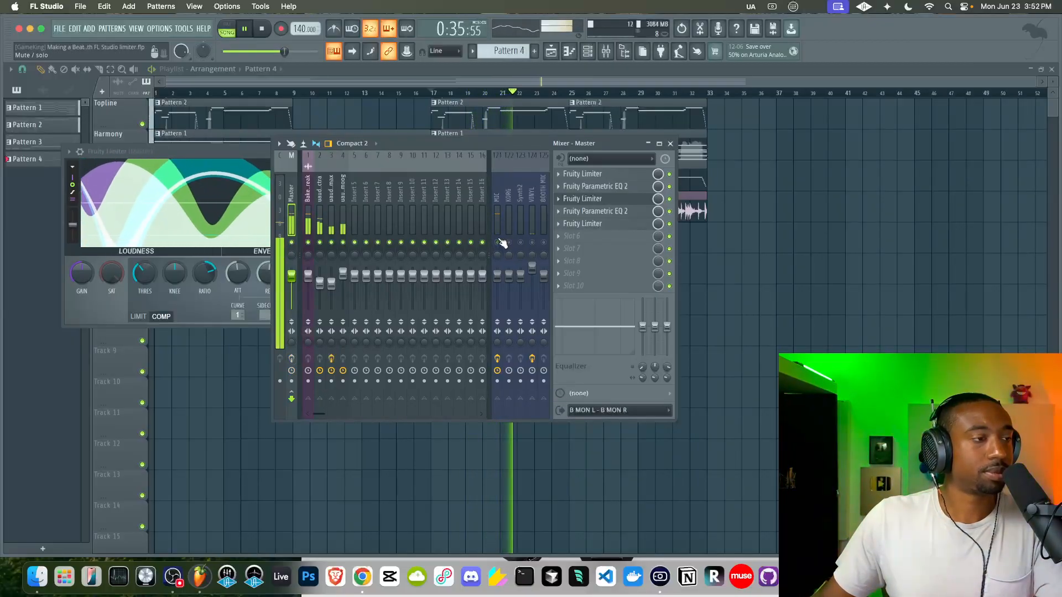
pyautogui.click(744, 260)
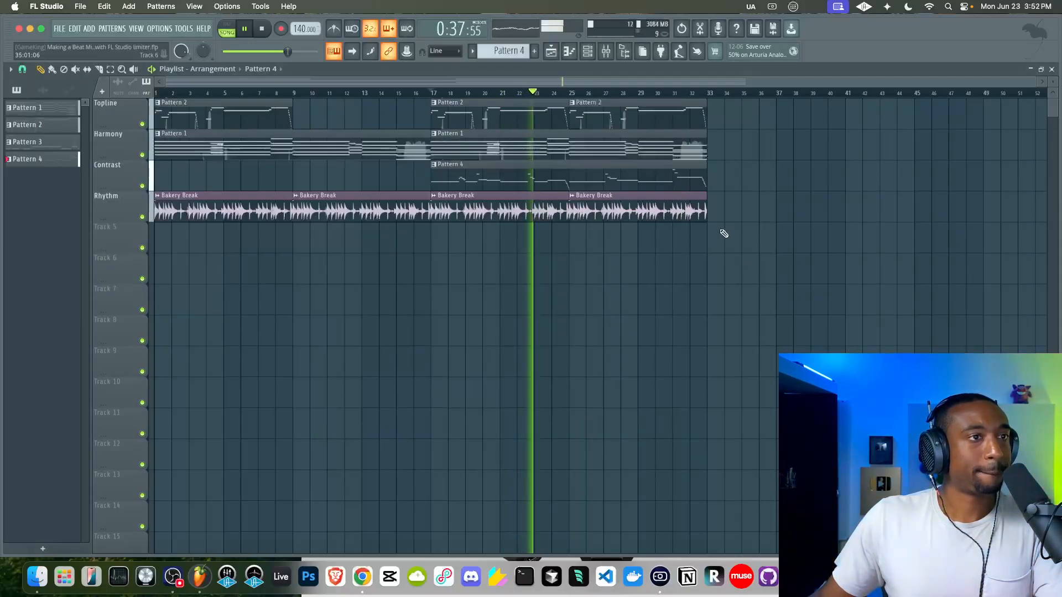
pyautogui.click(606, 51)
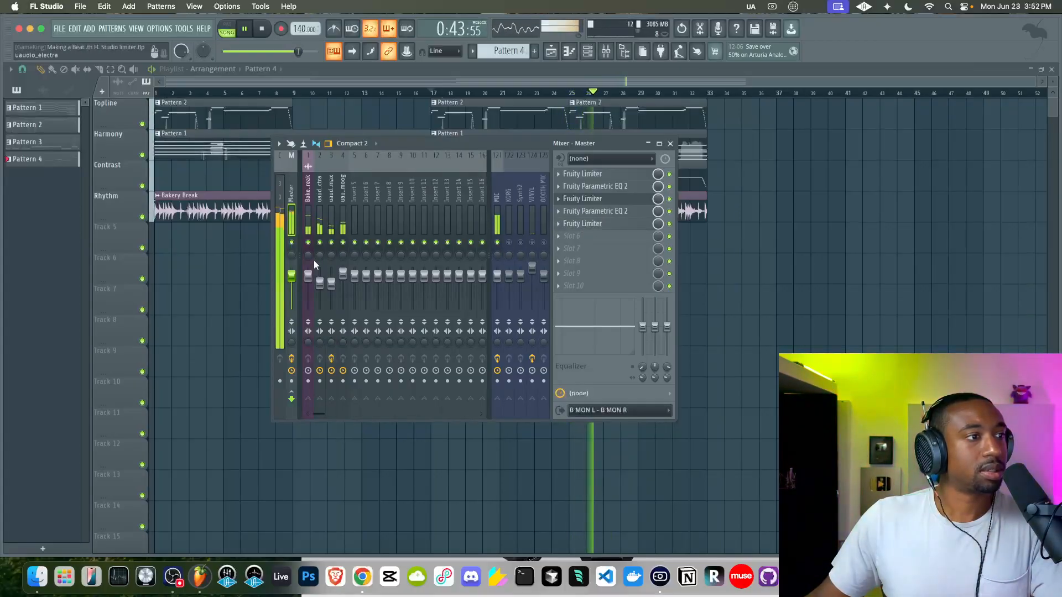
pyautogui.click(596, 211)
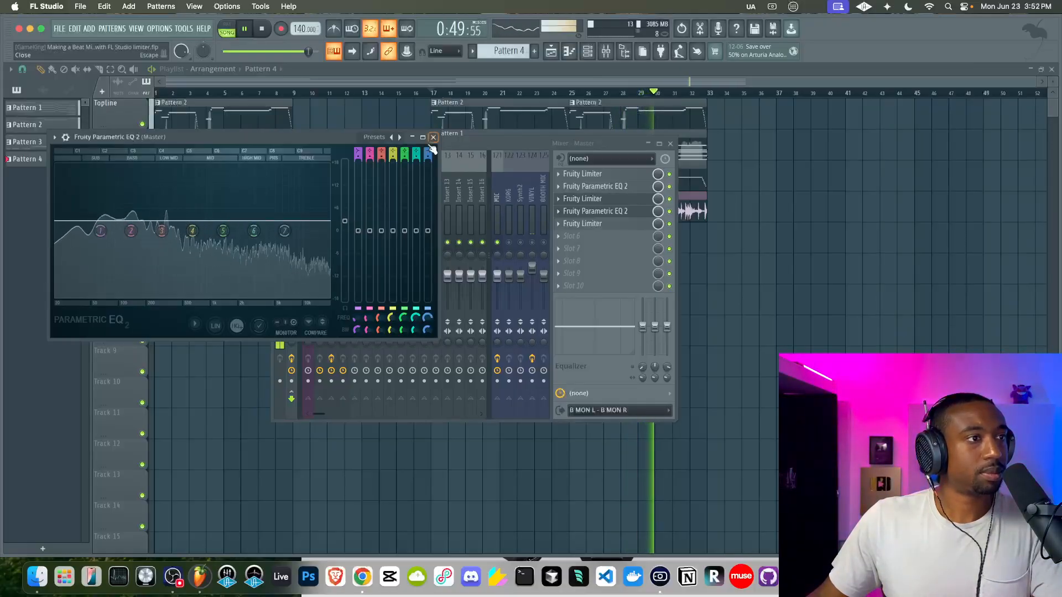
pyautogui.click(595, 212)
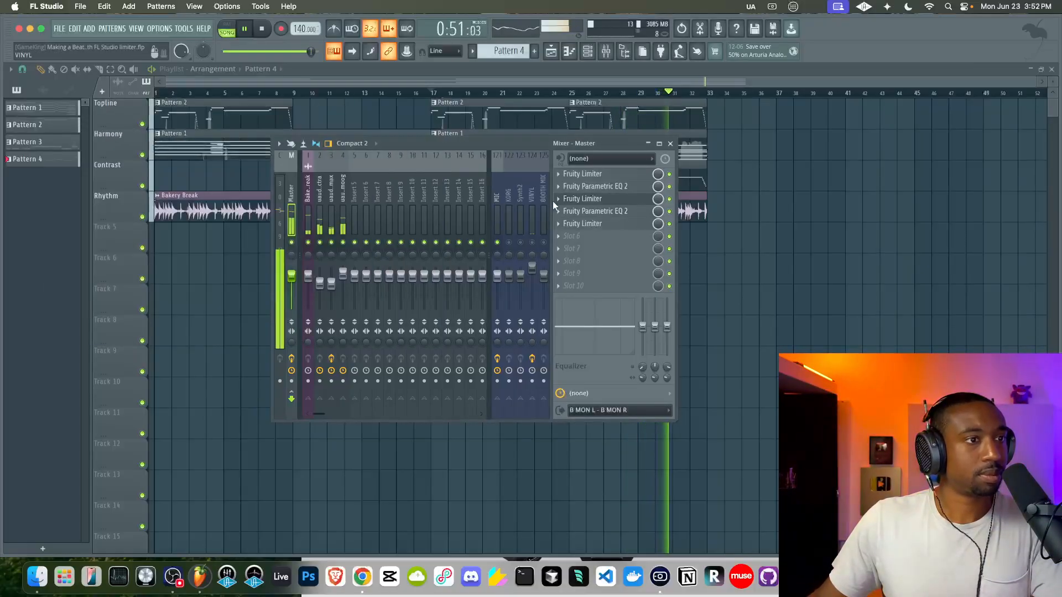
# Step: Add a fourth Fruity Limiter in the Master's sixth slot and raise its gain to 2 dB
pyautogui.click(576, 237)
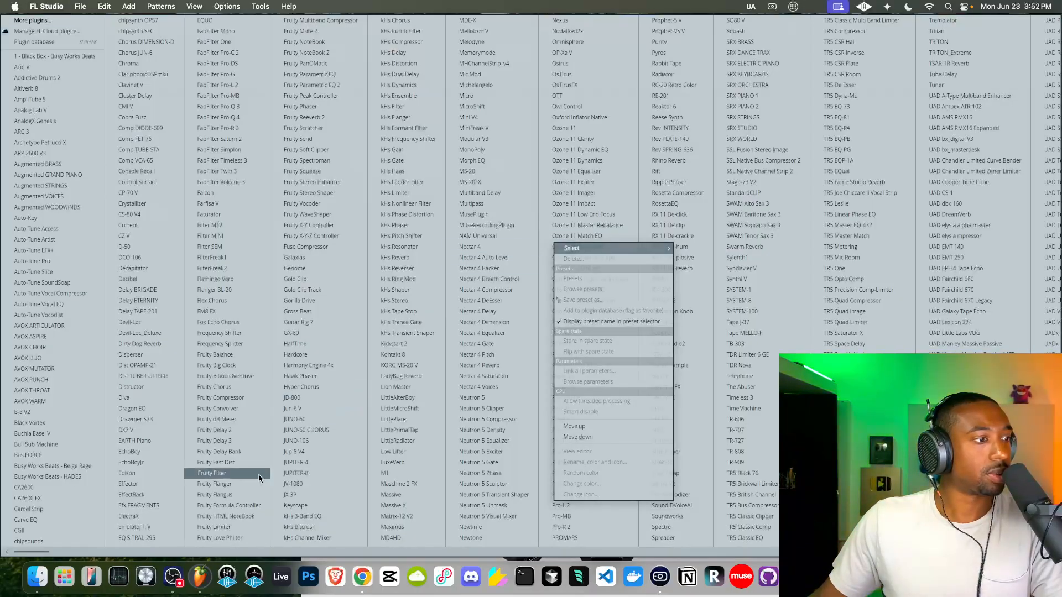
pyautogui.click(213, 527)
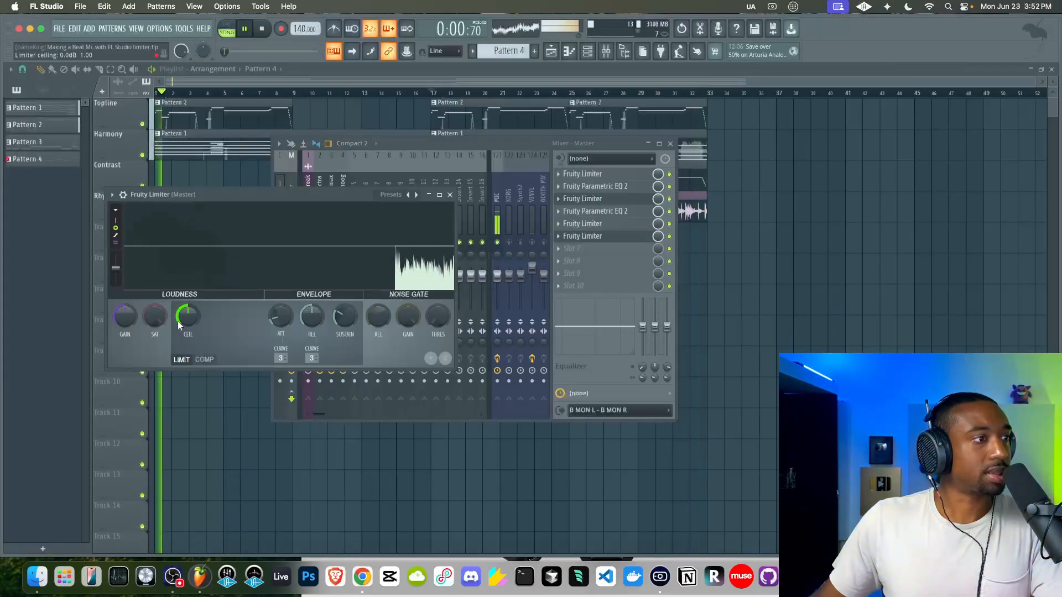
pyautogui.rightClick(123, 316)
pyautogui.moveTo(123, 315); pyautogui.dragTo(122, 319)
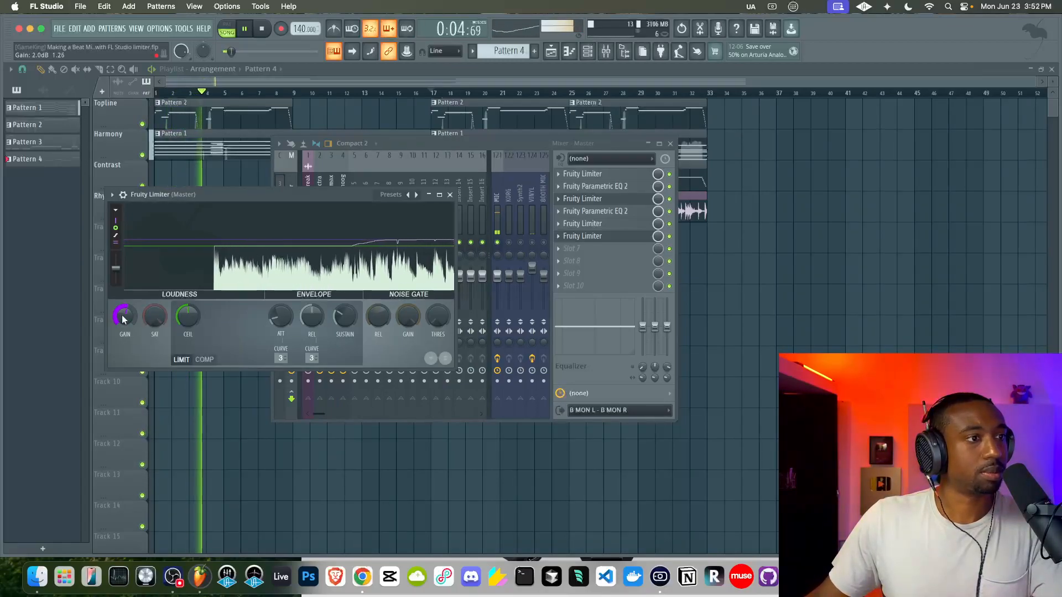
# Step: Mute the MIC track and raise the sixth-slot limiter's gain to 3.5 dB during playback, closing its window
pyautogui.click(504, 239)
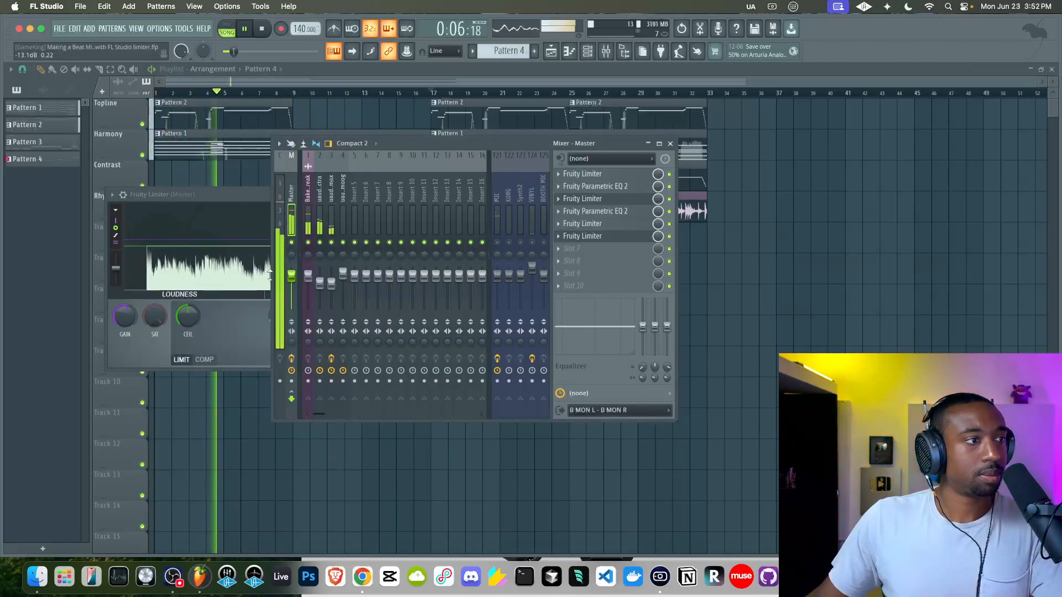
pyautogui.click(221, 197)
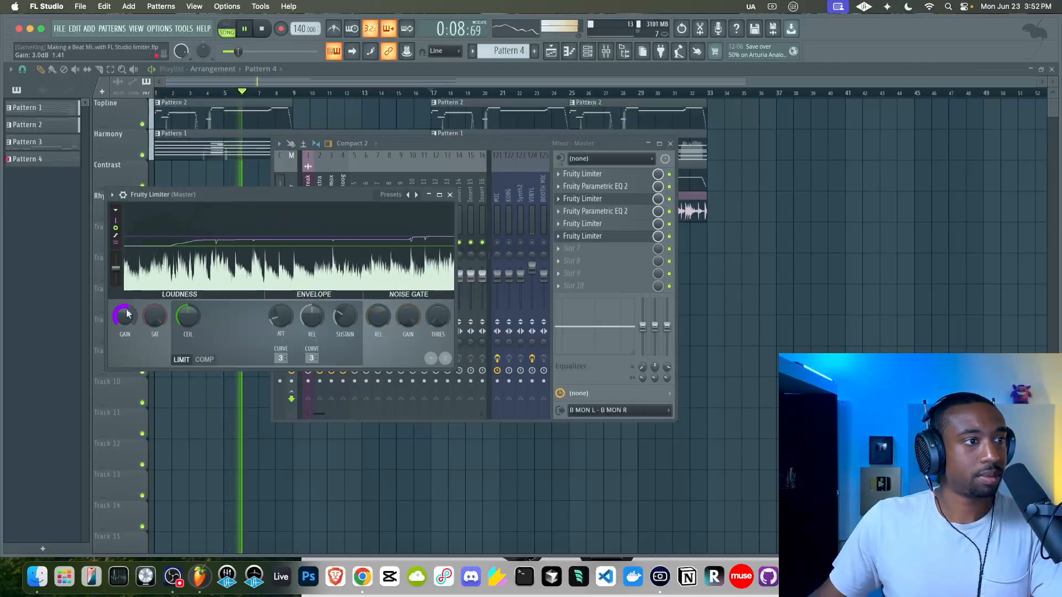
pyautogui.scroll(2, 126, 314)
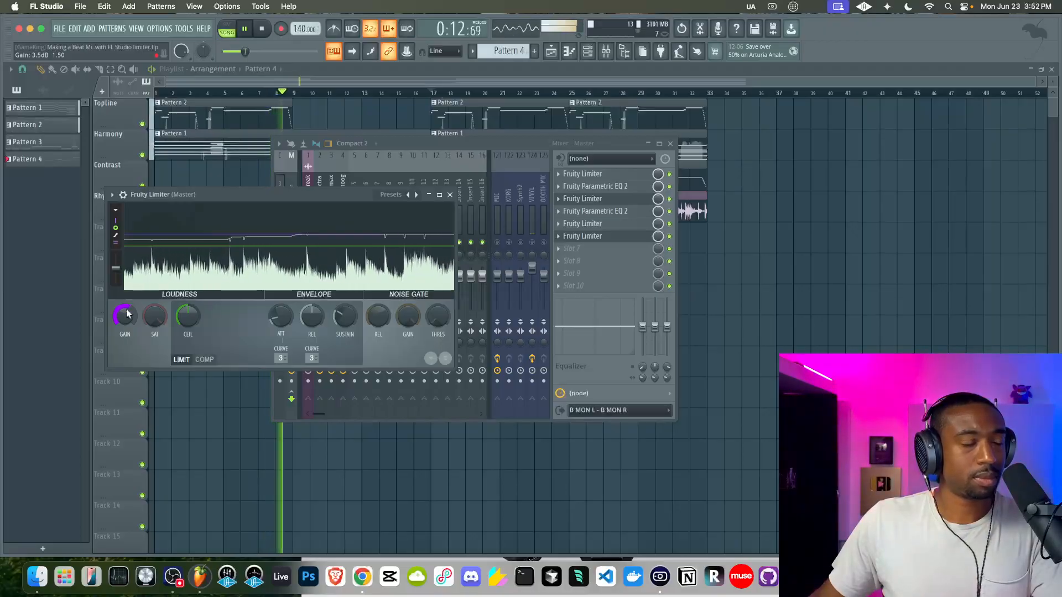
pyautogui.press('Escape')
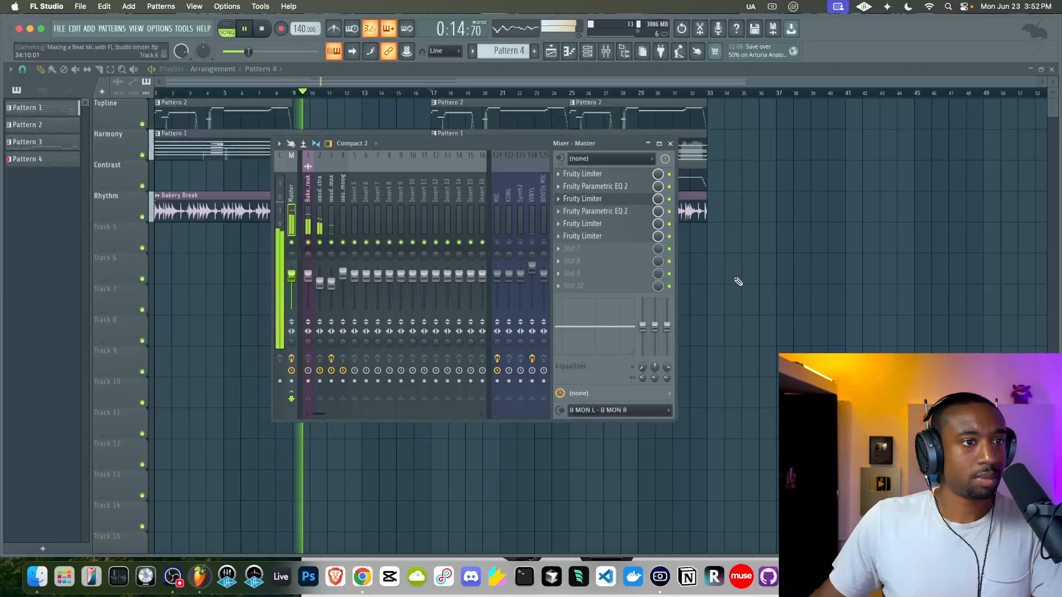
# Step: Reopen the mixer and examine the Master's sixth-slot Fruity Limiter during playback, closing the limiter window again
pyautogui.press('Escape')
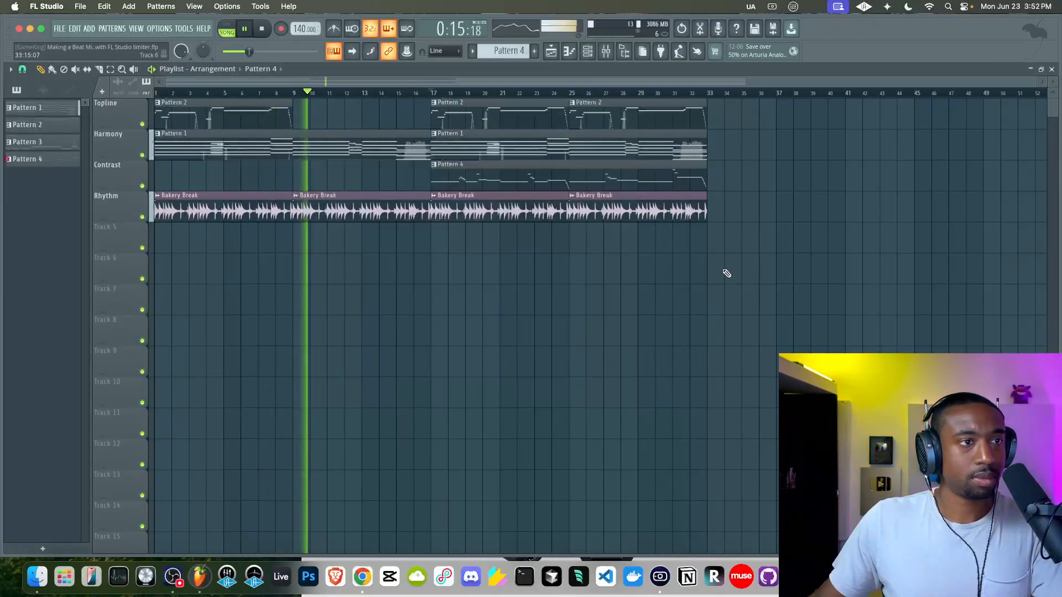
pyautogui.click(611, 60)
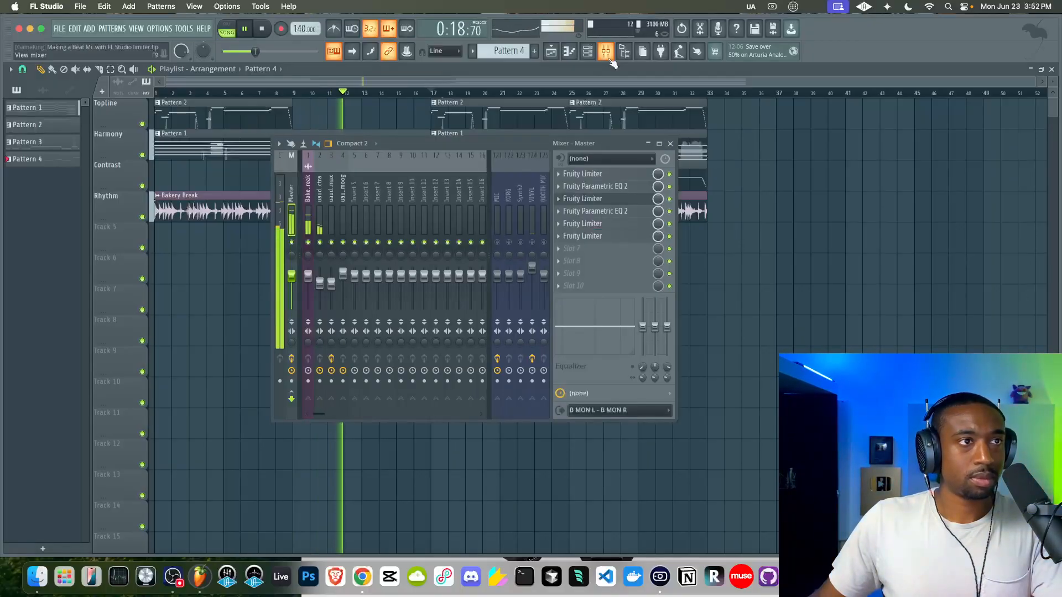
pyautogui.click(589, 238)
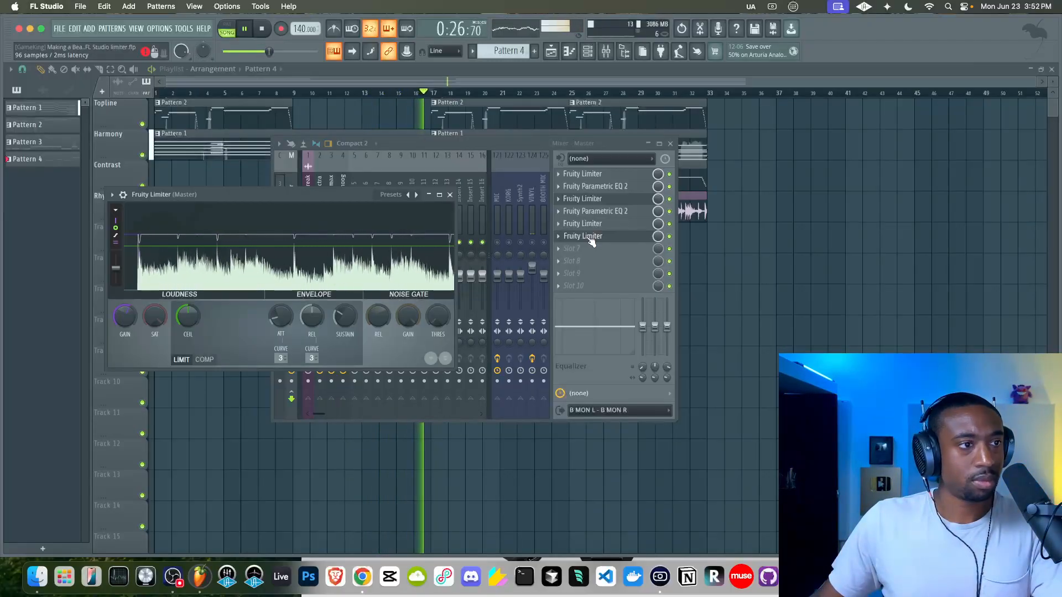
pyautogui.click(449, 194)
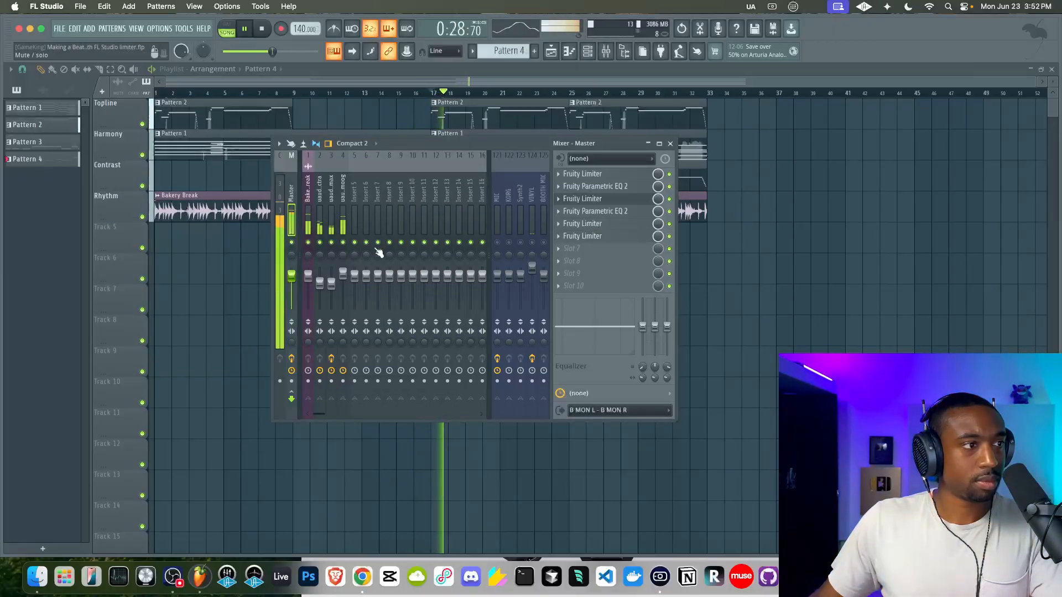
# Step: Lower the Minimoog track's volume to -2.0 dB and check the Master's sixth-slot limiter
pyautogui.click(342, 274)
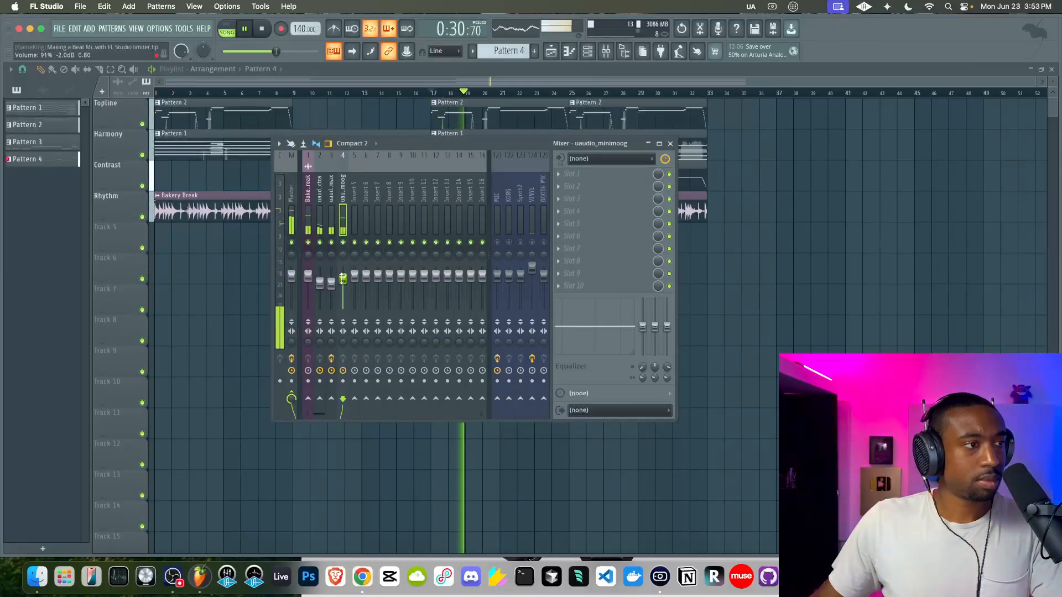
pyautogui.click(295, 217)
pyautogui.click(619, 236)
pyautogui.click(619, 236)
pyautogui.click(619, 236)
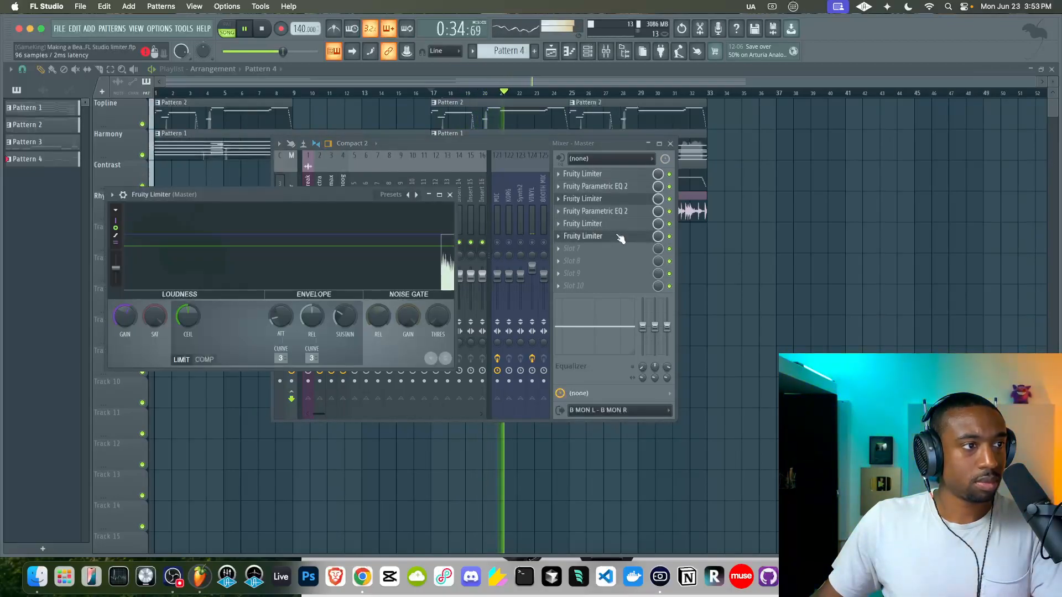
pyautogui.click(450, 195)
# Step: Move the mixer below the playlist clips, turn the Master's effect slots back on and mute the MIC track for playback
pyautogui.press('space')
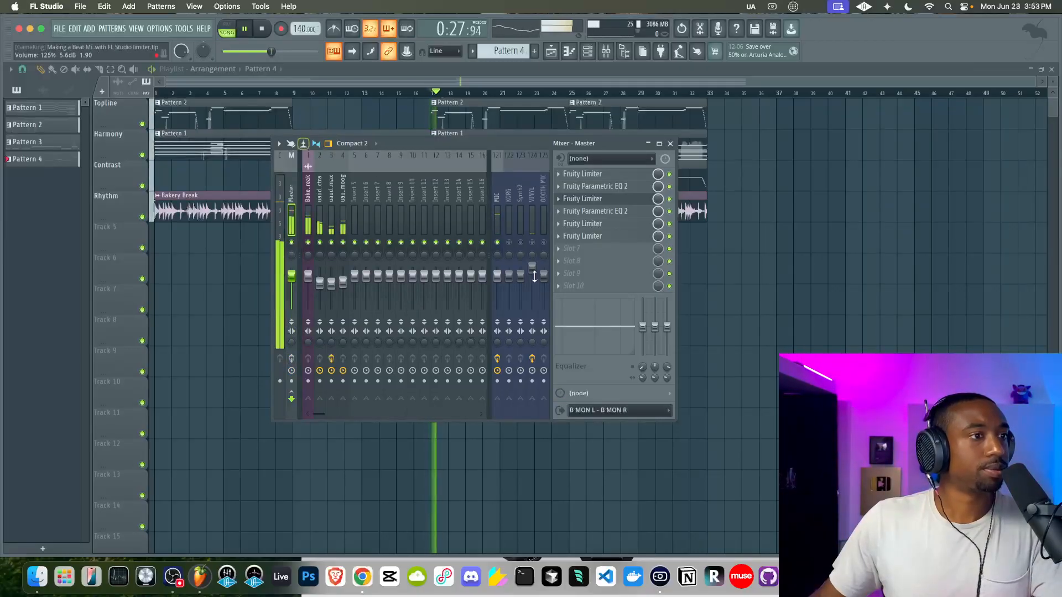
pyautogui.moveTo(507, 151); pyautogui.dragTo(354, 211)
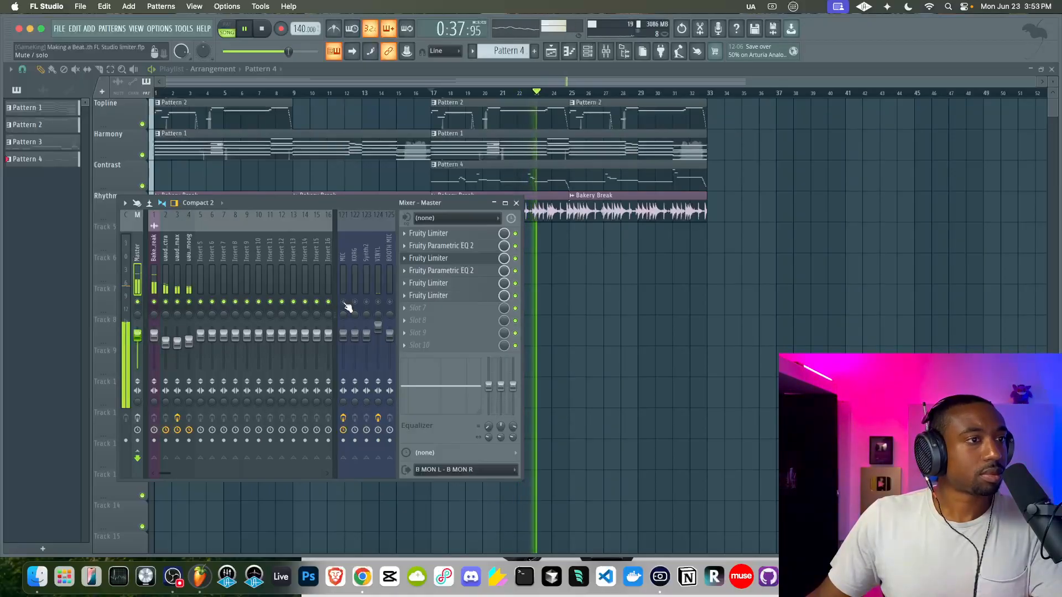
pyautogui.click(344, 302)
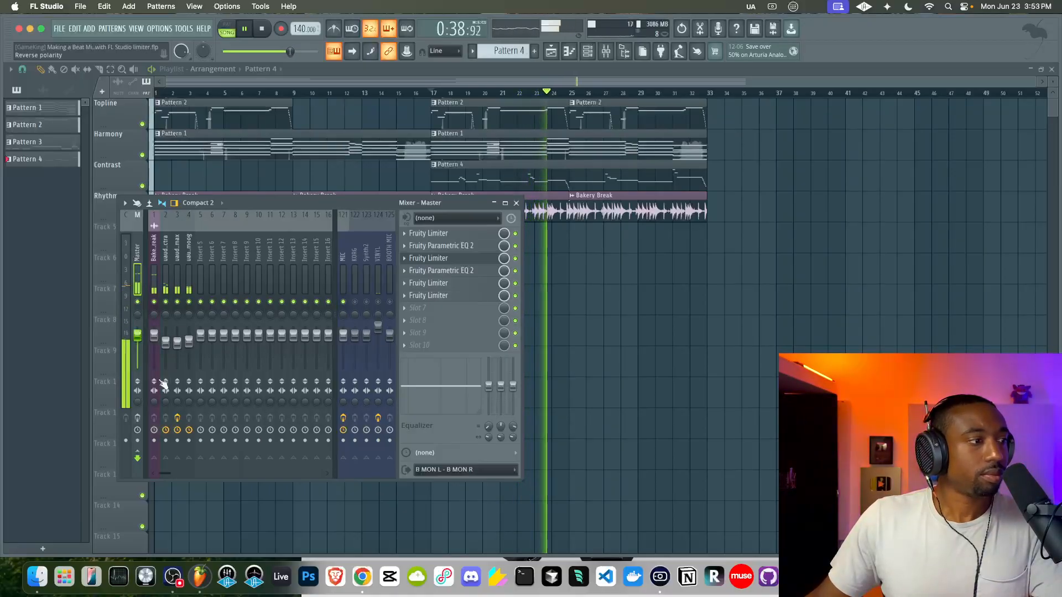
pyautogui.click(138, 418)
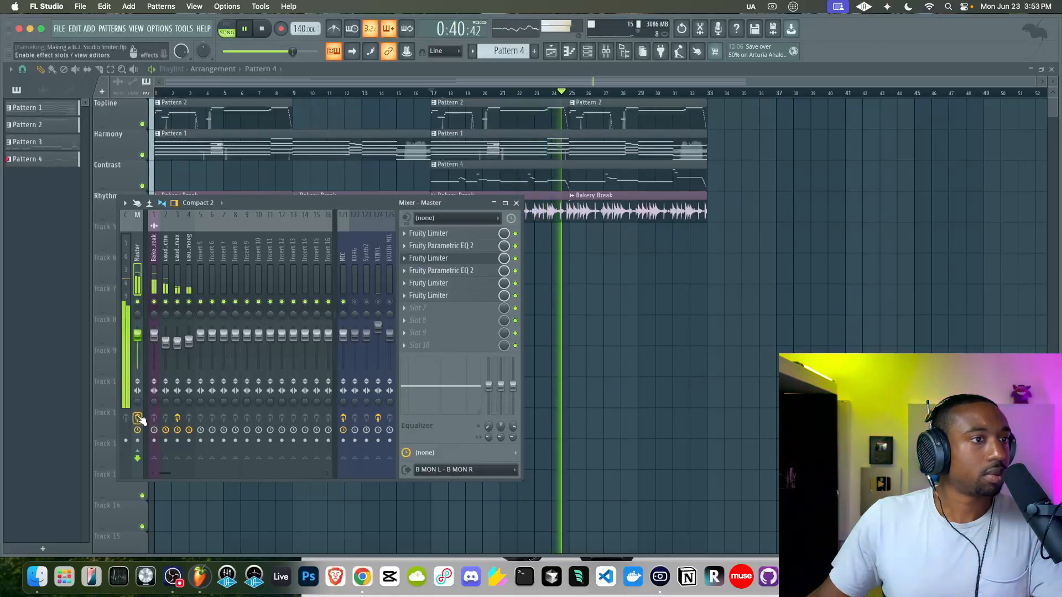
pyautogui.click(343, 302)
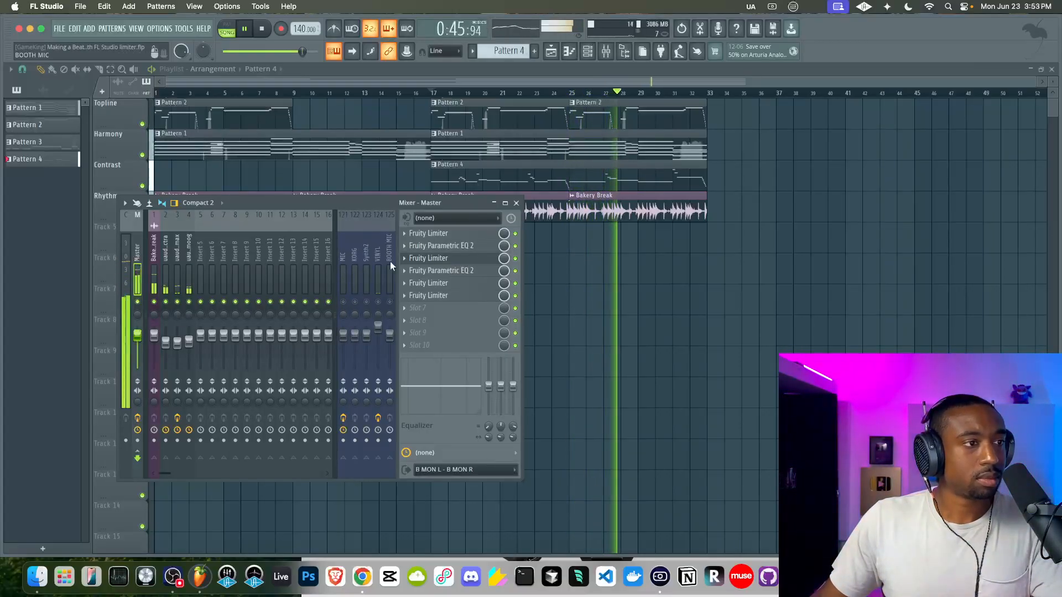
# Step: Lower the main level of the Parametric EQ 2 in the Master's second slot to about -3.8 dB and close the mixer
pyautogui.click(455, 246)
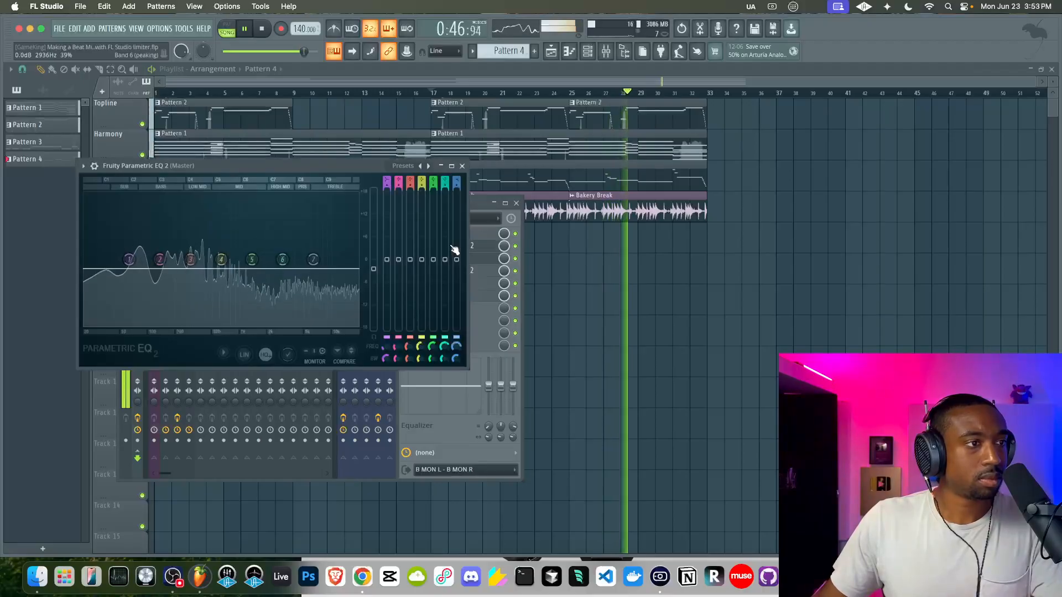
pyautogui.rightClick(375, 272)
pyautogui.click(373, 267)
pyautogui.moveTo(372, 267); pyautogui.dragTo(372, 274)
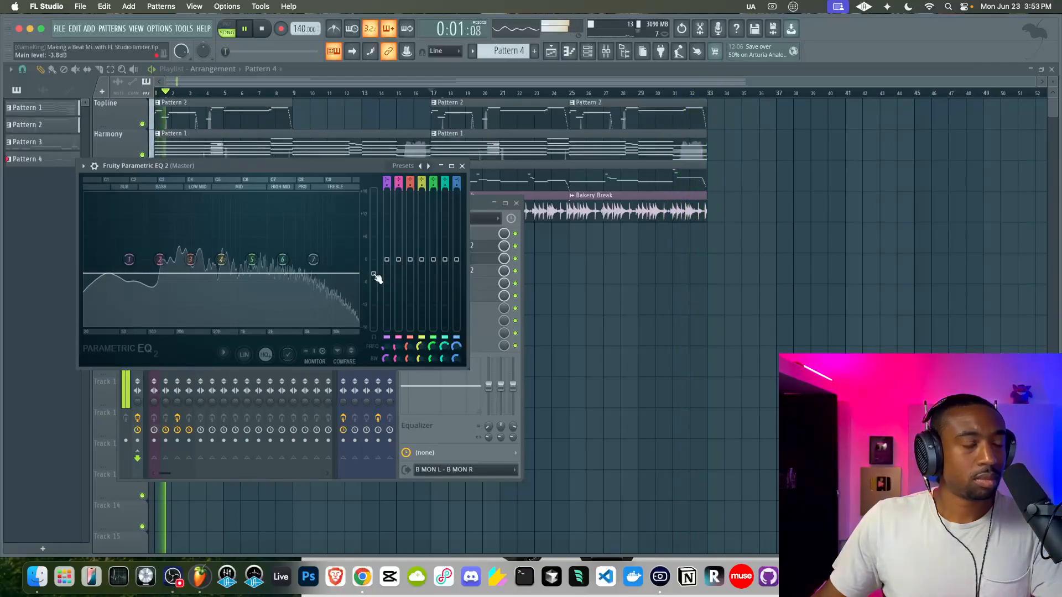
pyautogui.moveTo(372, 272)
pyautogui.mouseDown()
pyautogui.moveTo(372, 250)
pyautogui.moveTo(373, 273)
pyautogui.mouseUp()
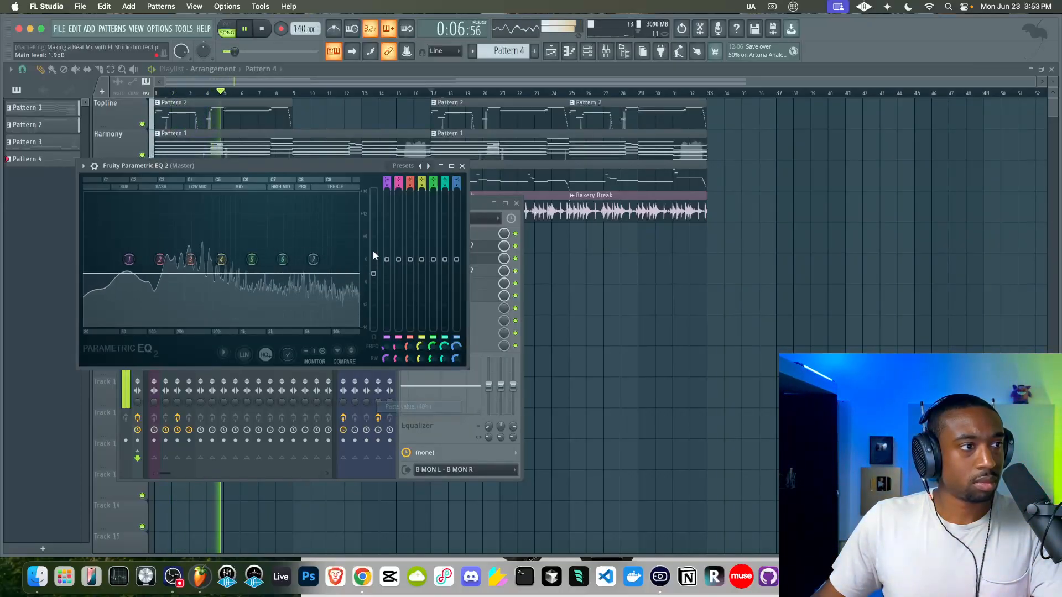
pyautogui.click(462, 166)
pyautogui.press('Escape')
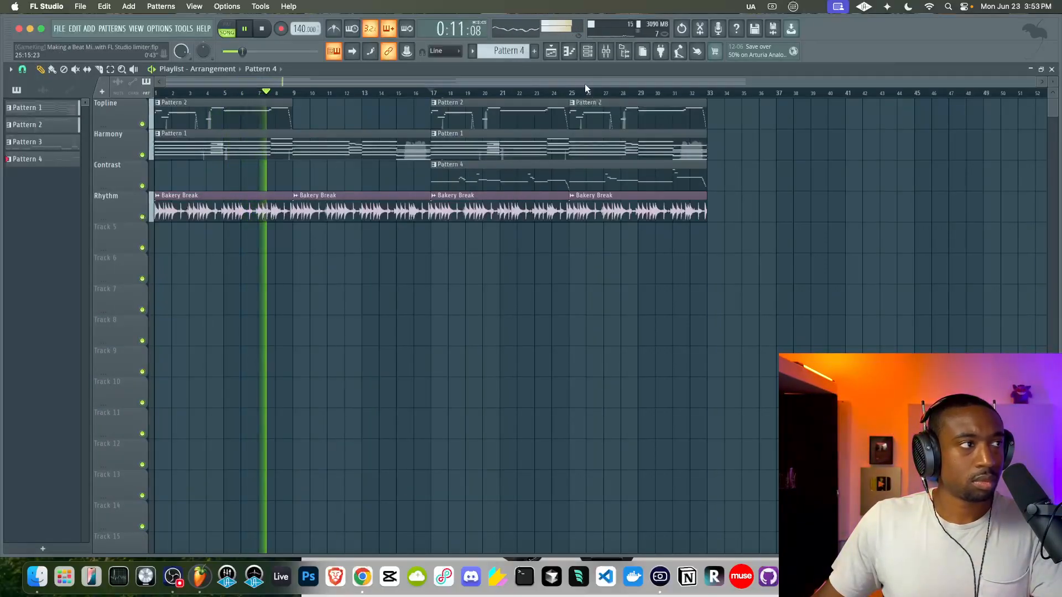
# Step: Reopen the mixer and examine the sixth-slot limiter's waveform while the song plays, moving its window off the playlist clips
pyautogui.click(607, 52)
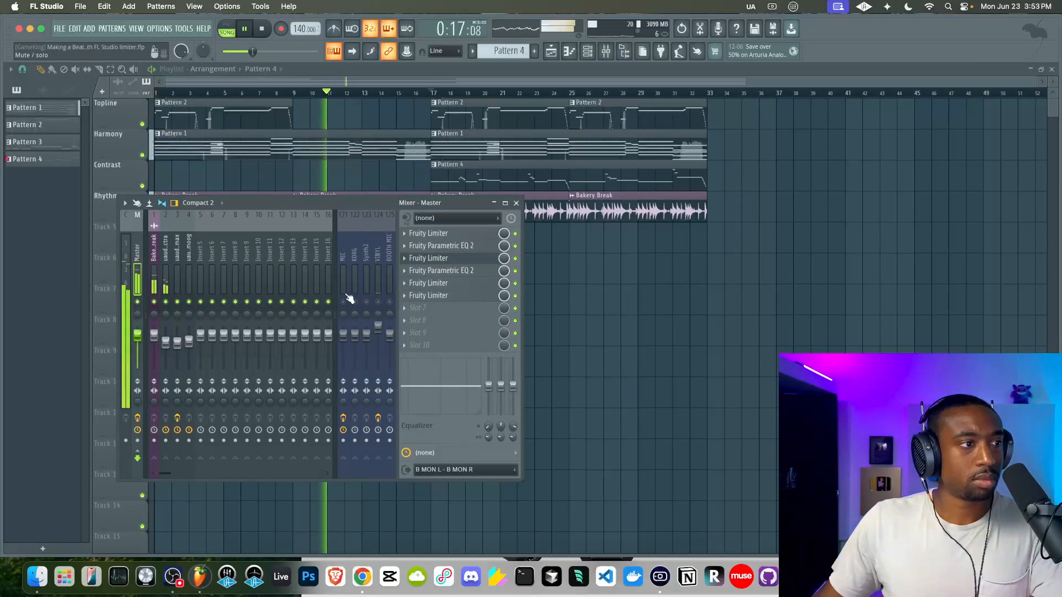
pyautogui.click(427, 296)
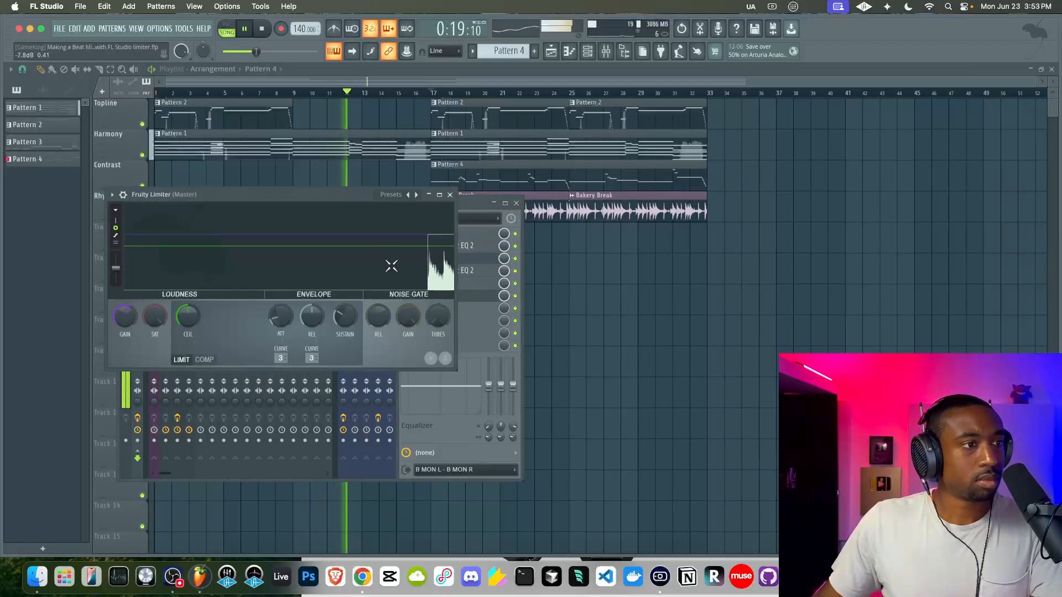
pyautogui.moveTo(362, 194); pyautogui.dragTo(341, 236)
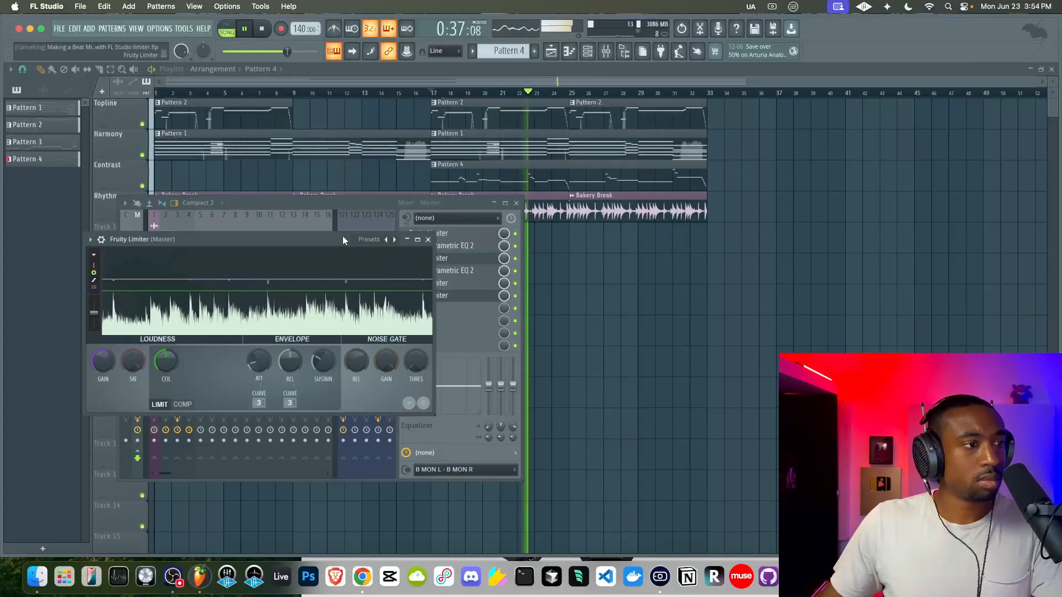
pyautogui.click(429, 240)
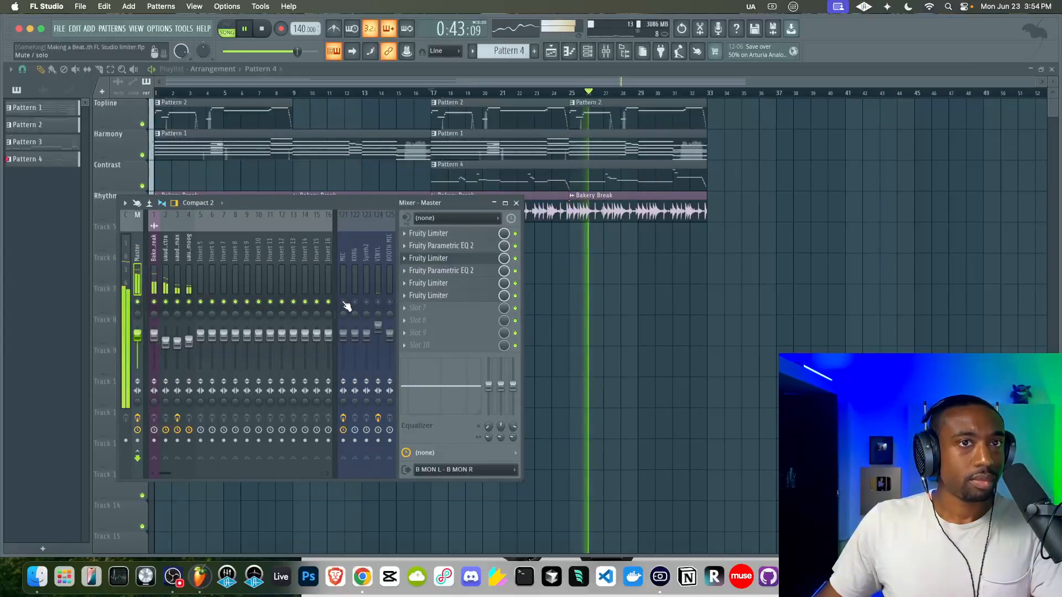
pyautogui.click(426, 295)
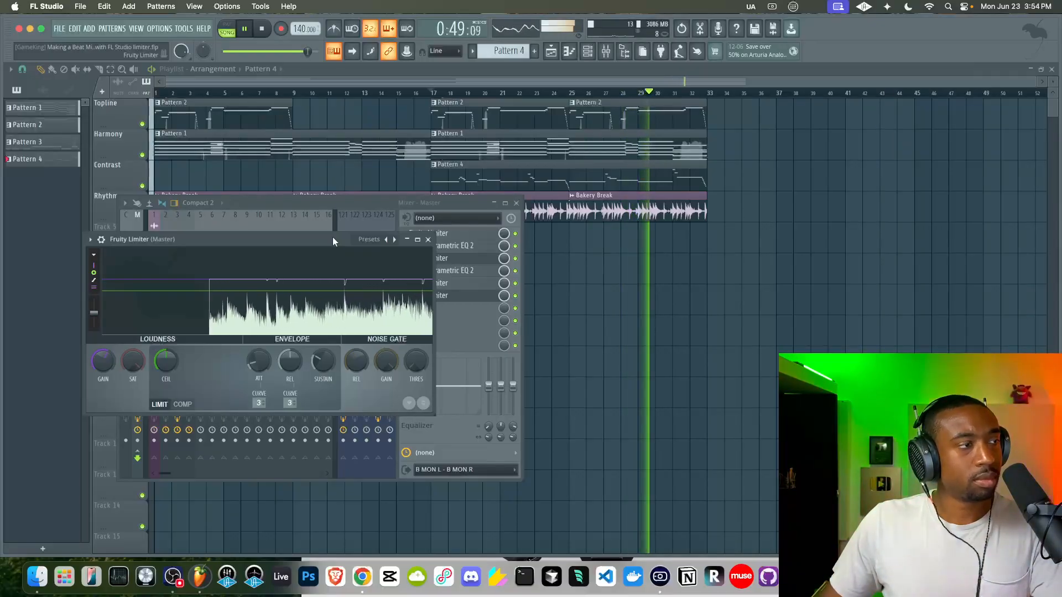
pyautogui.click(428, 240)
pyautogui.press('space')
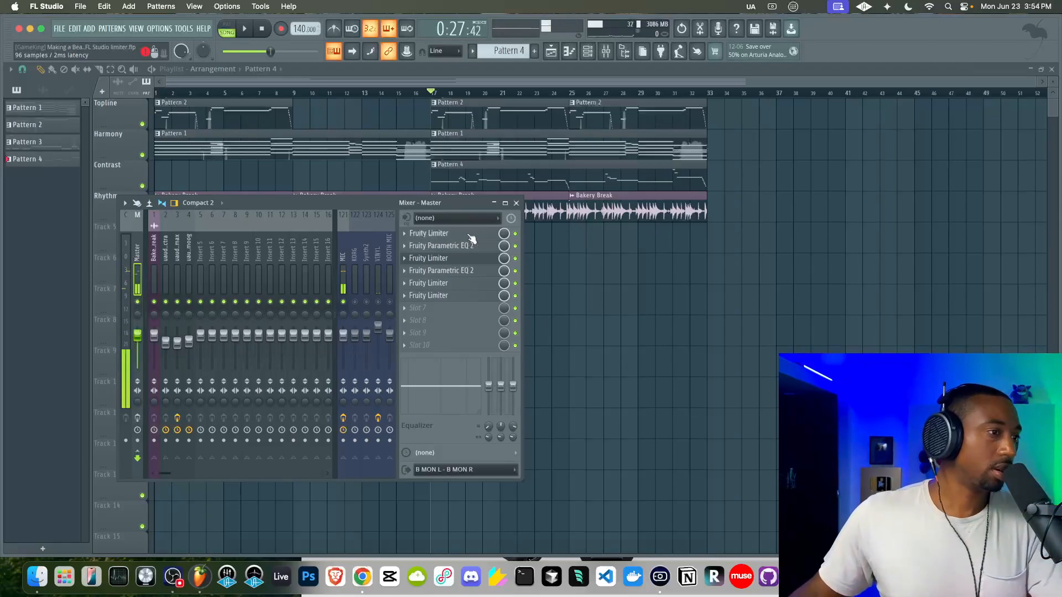
# Step: Review the limiters in the Master's fifth and sixth slots and close the mixer
pyautogui.click(448, 297)
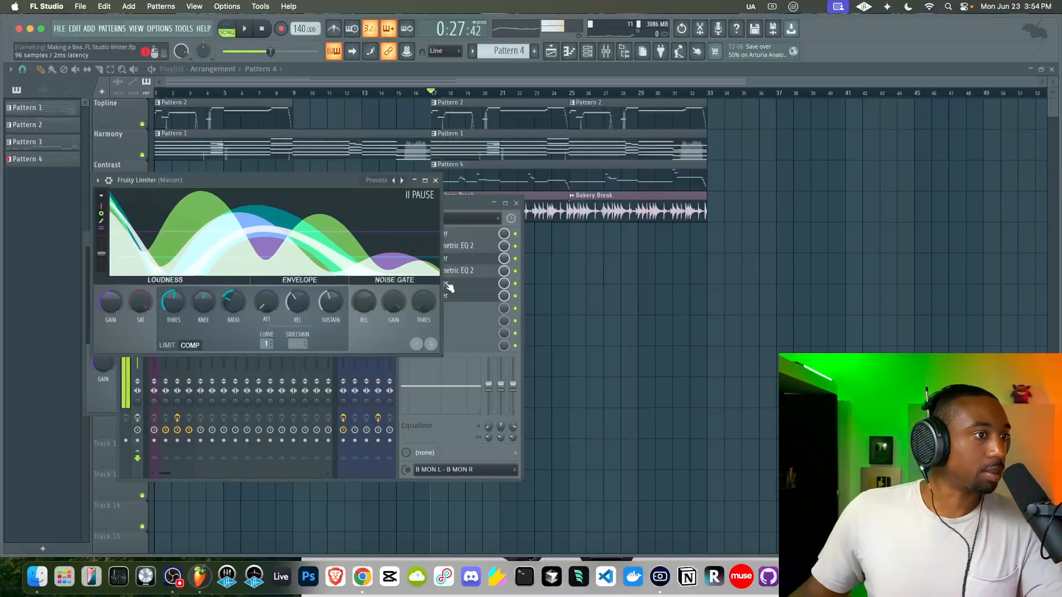
pyautogui.click(435, 180)
pyautogui.click(516, 203)
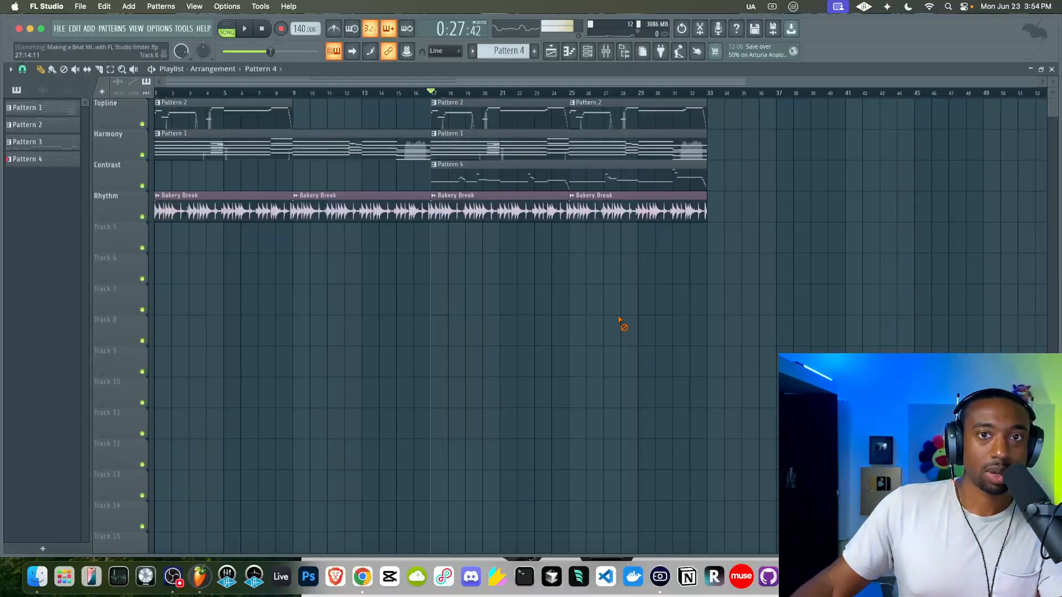